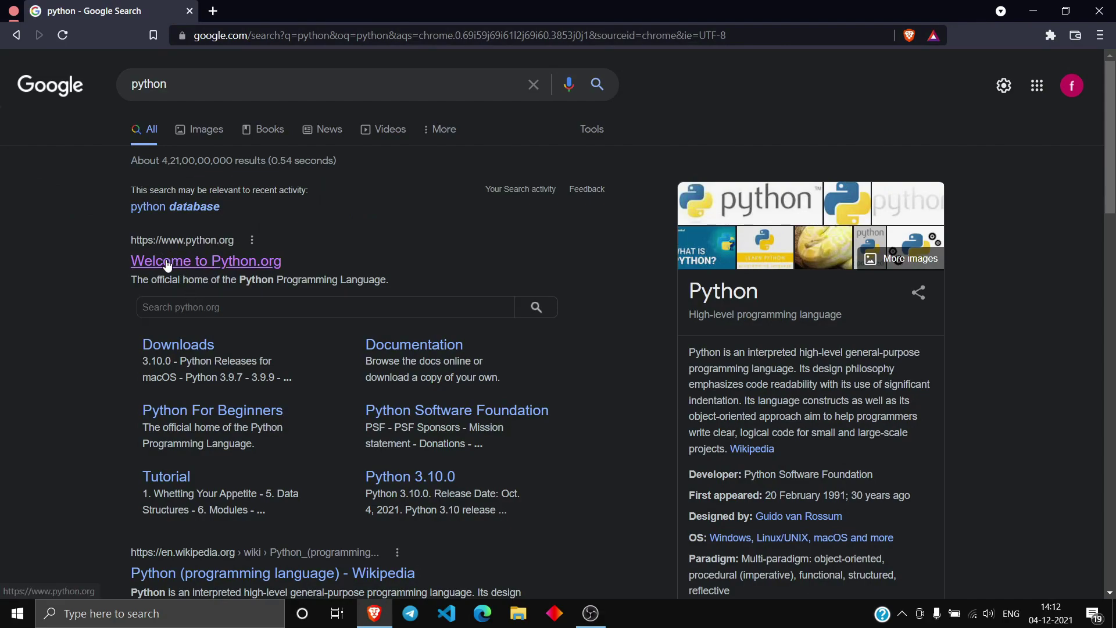
Open the official Python website from the search results and show the Python 3.10.0 download for Windows.
left_click(182, 263)
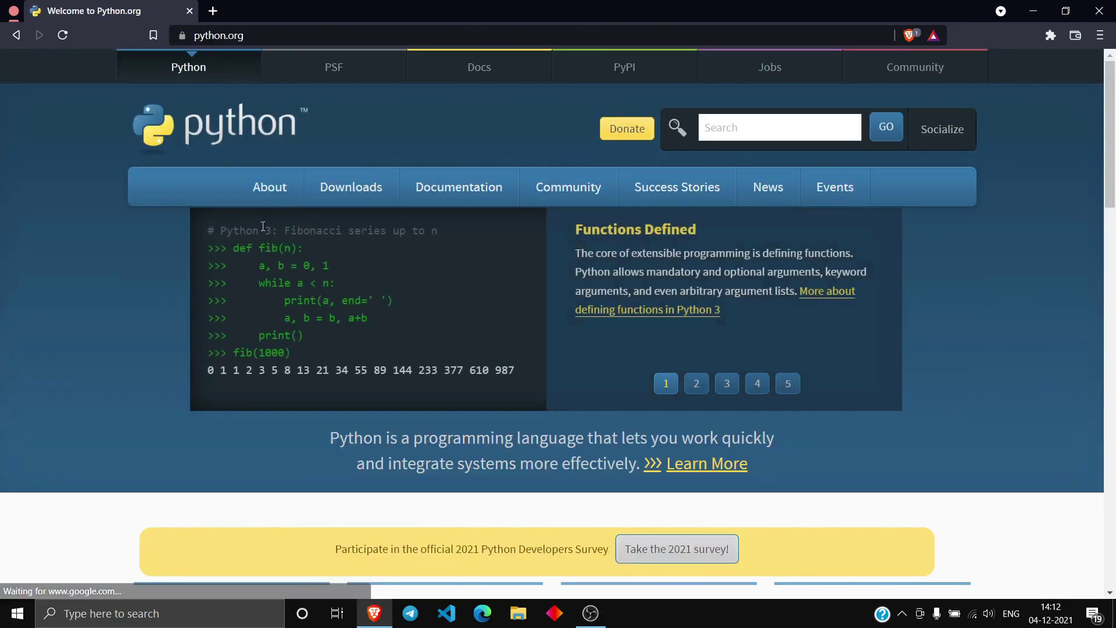
mouse_move(341, 191)
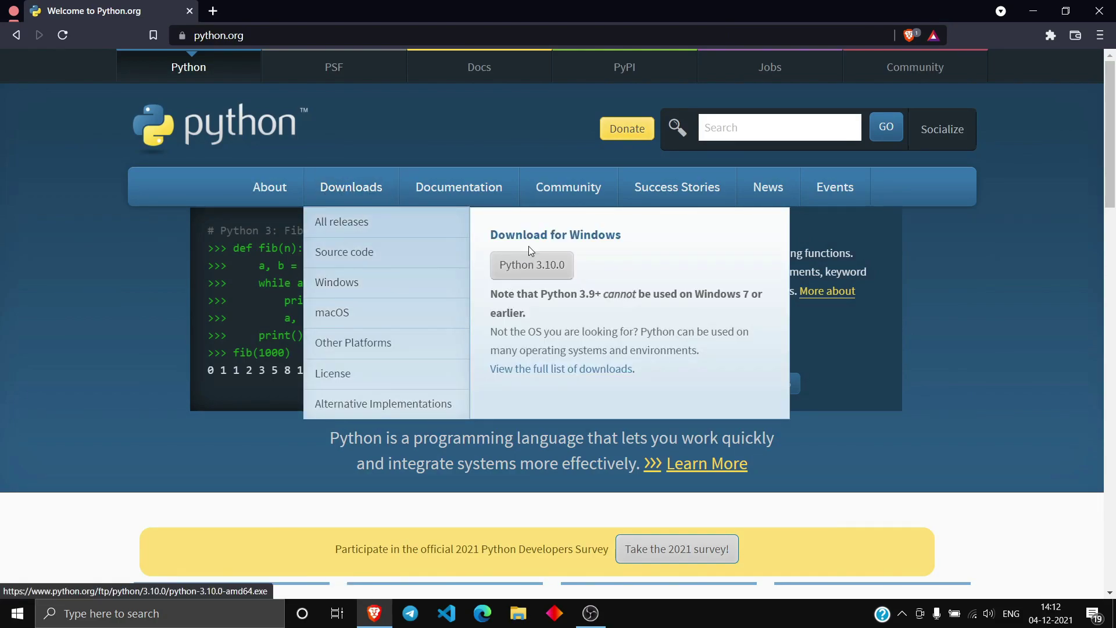
mouse_move(508, 247)
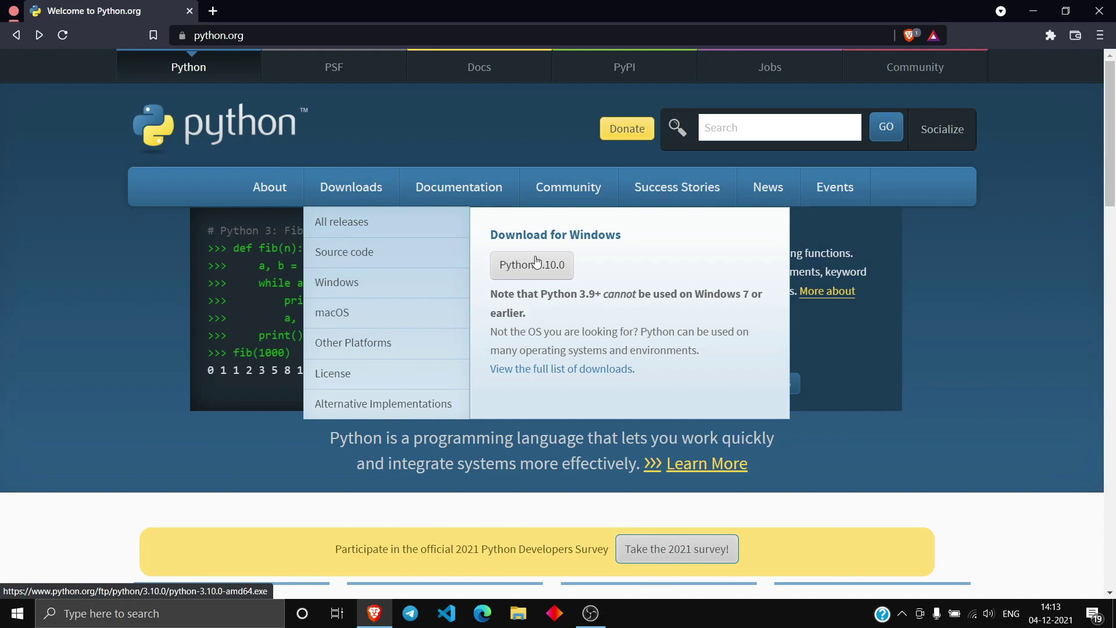
View the desktop image 0001_add_Python_to_Path showing the installer's option to add Python to PATH, and close it.
left_click(1034, 11)
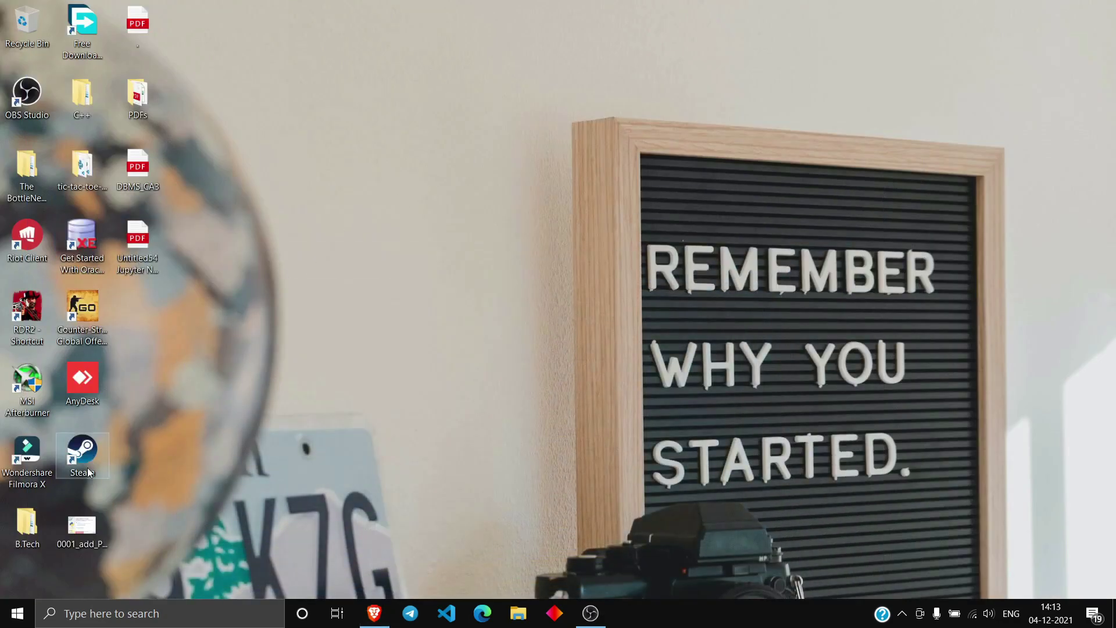
double_click(88, 523)
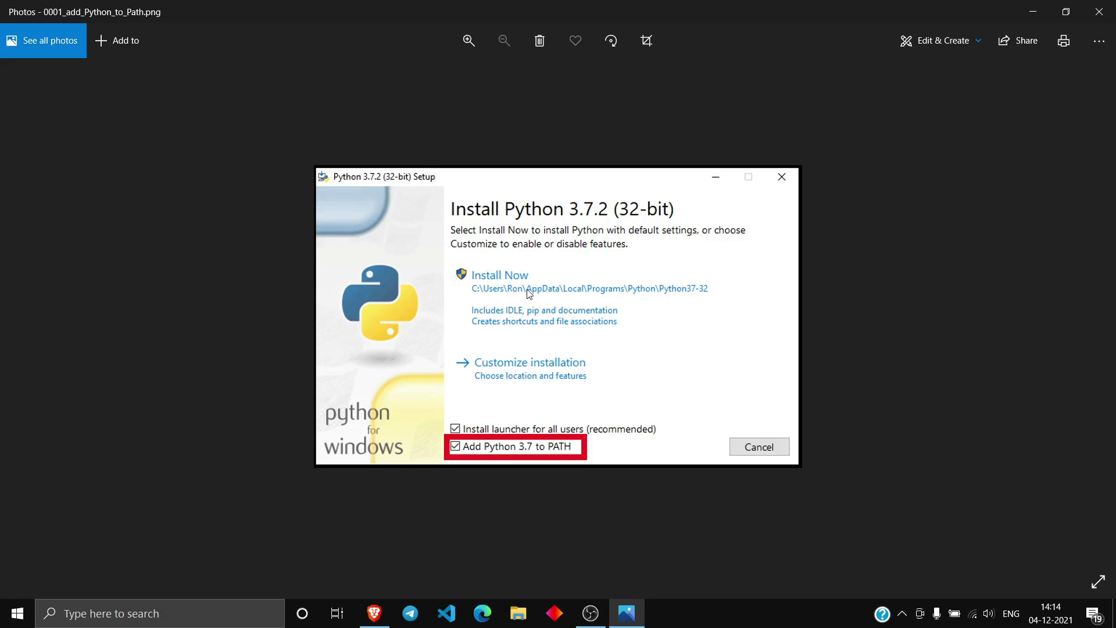
left_click(1100, 11)
right_click(502, 65)
left_click(482, 130)
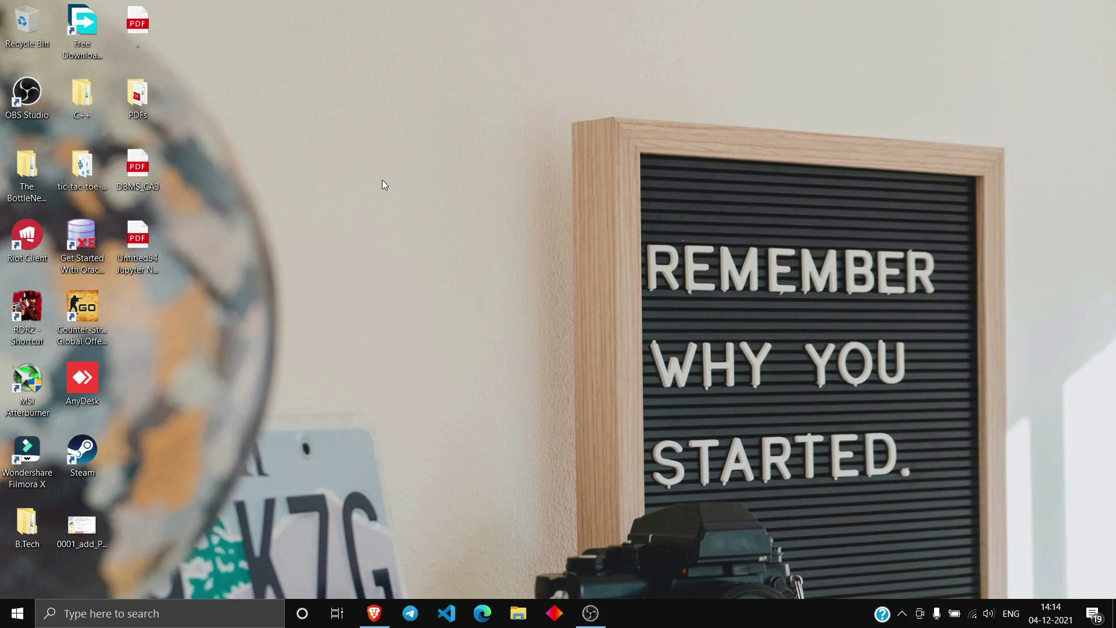
right_click(403, 69)
left_click(379, 124)
Open File Explorer and go to the user's profile folder under Users on the Windows (C:) drive.
left_click(519, 613)
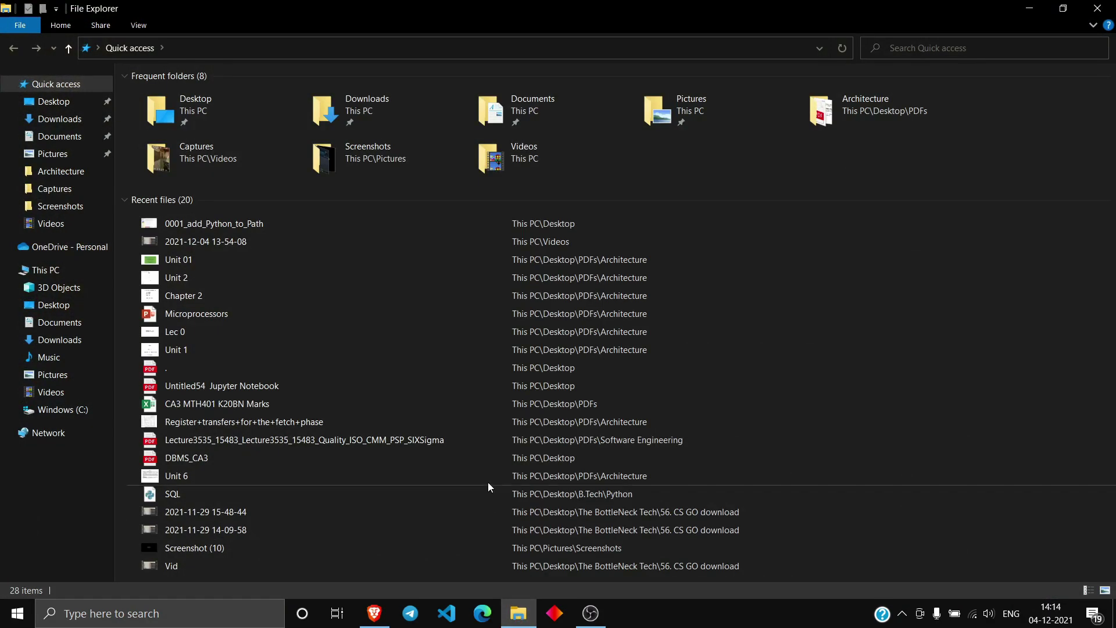
left_click(72, 270)
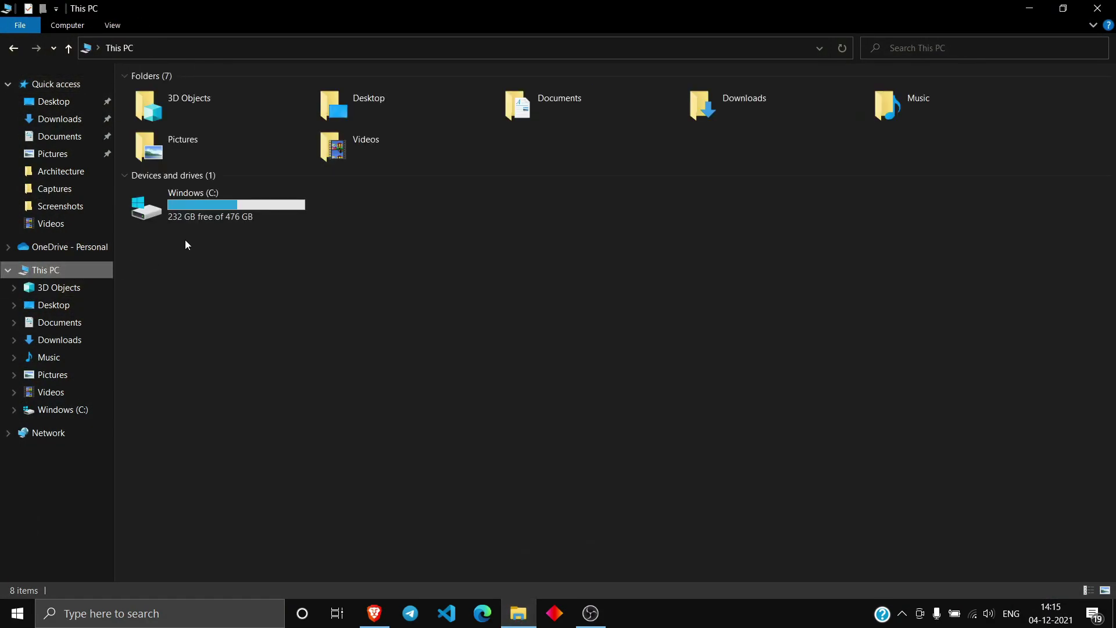
double_click(207, 208)
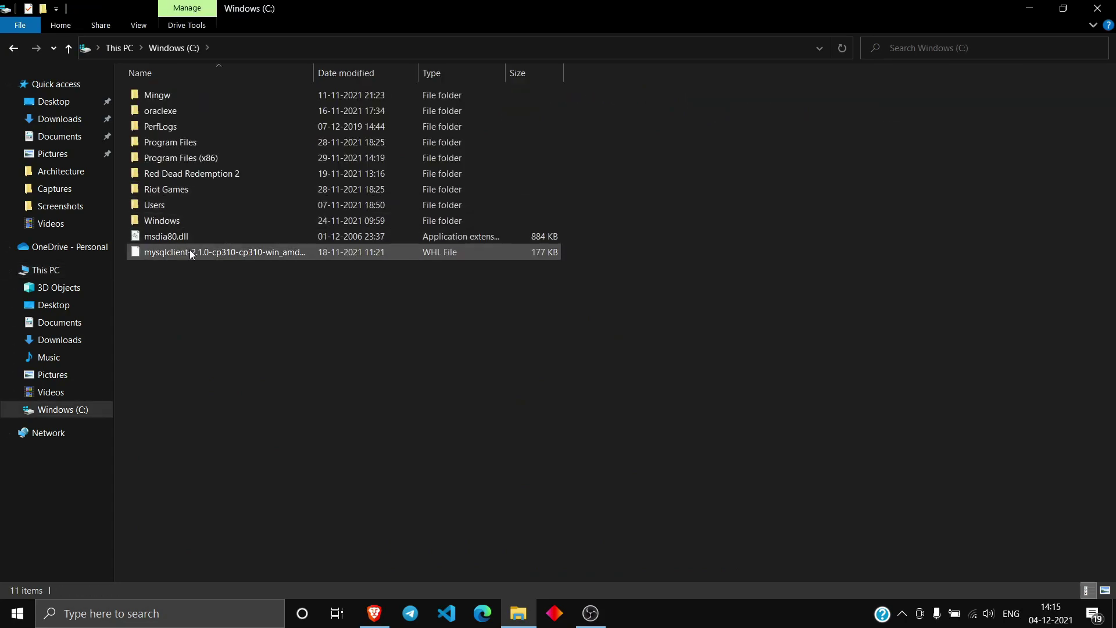
double_click(186, 206)
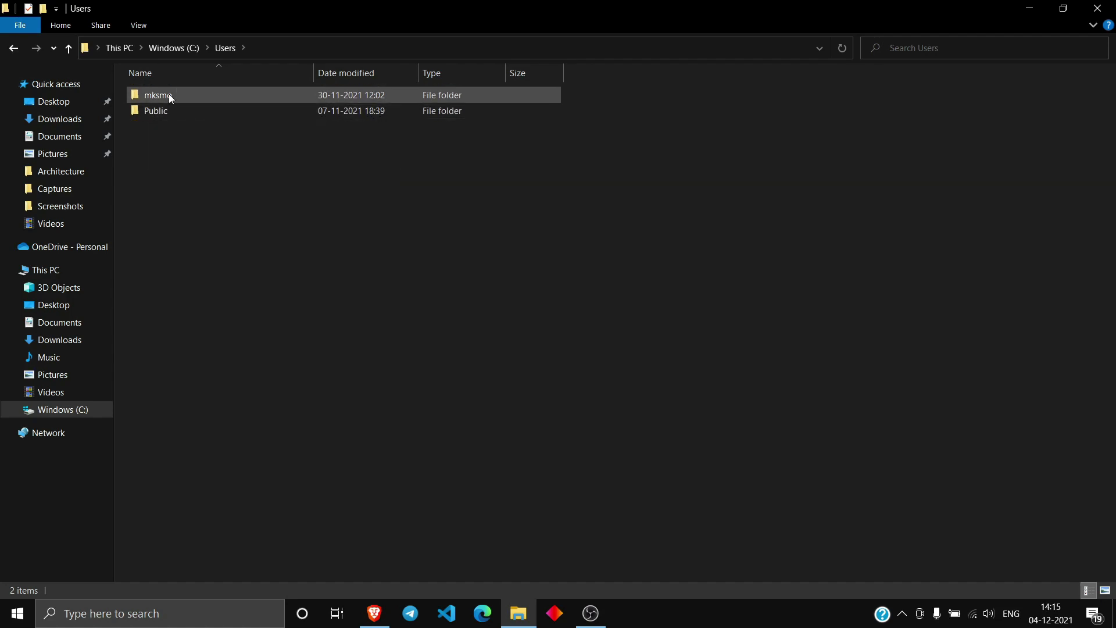
mouse_move(179, 102)
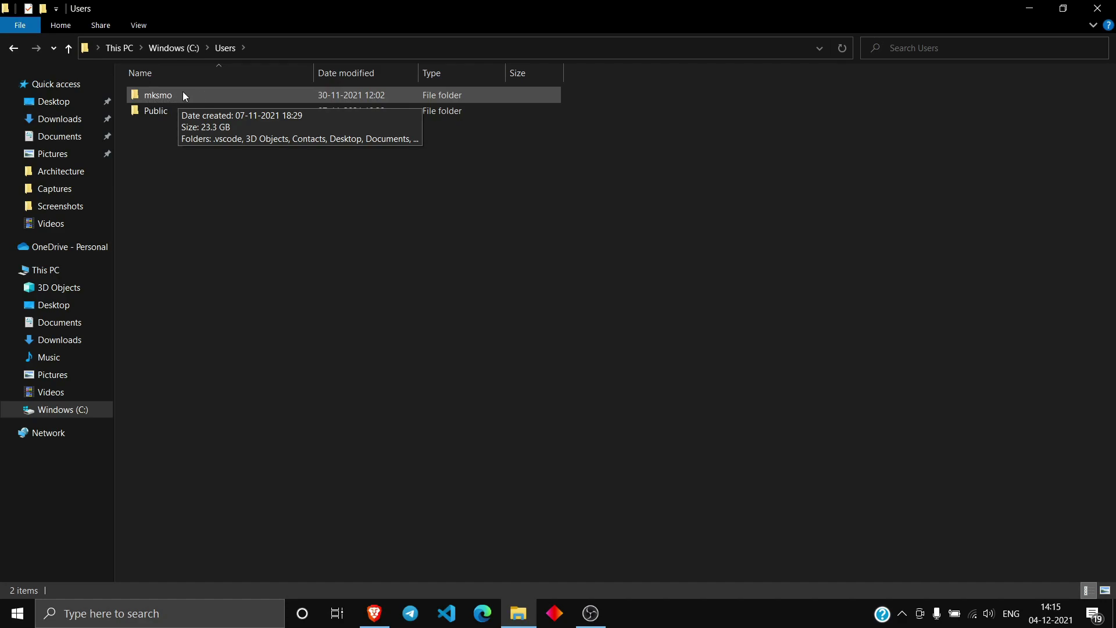
left_click(183, 94)
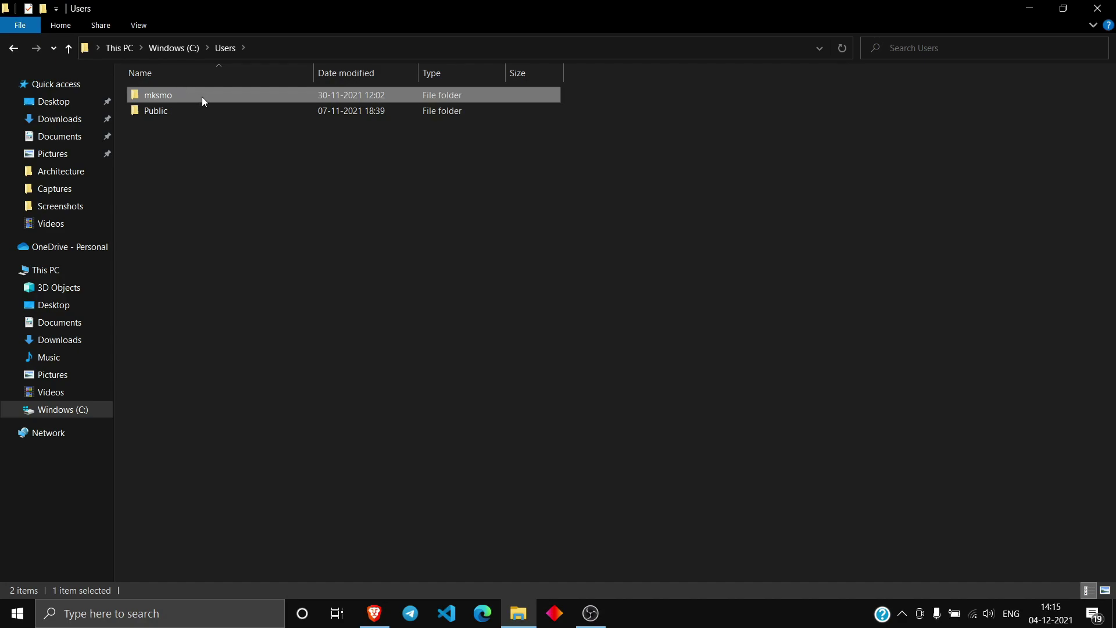
double_click(201, 97)
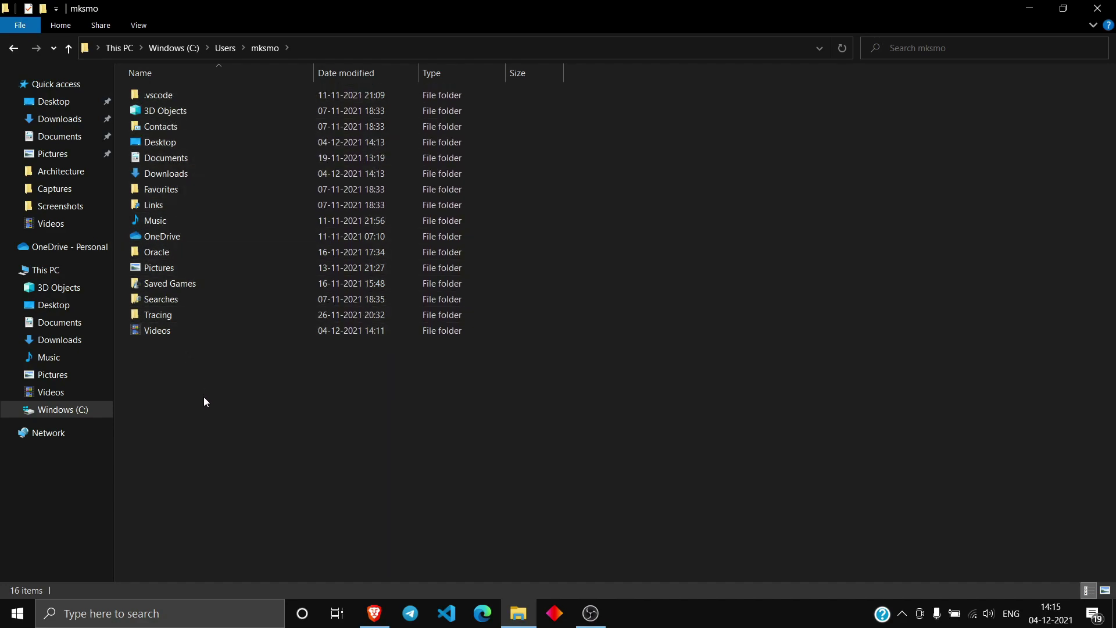
Show hidden items in the user's profile folder and open its AppData\Local folder.
left_click(138, 26)
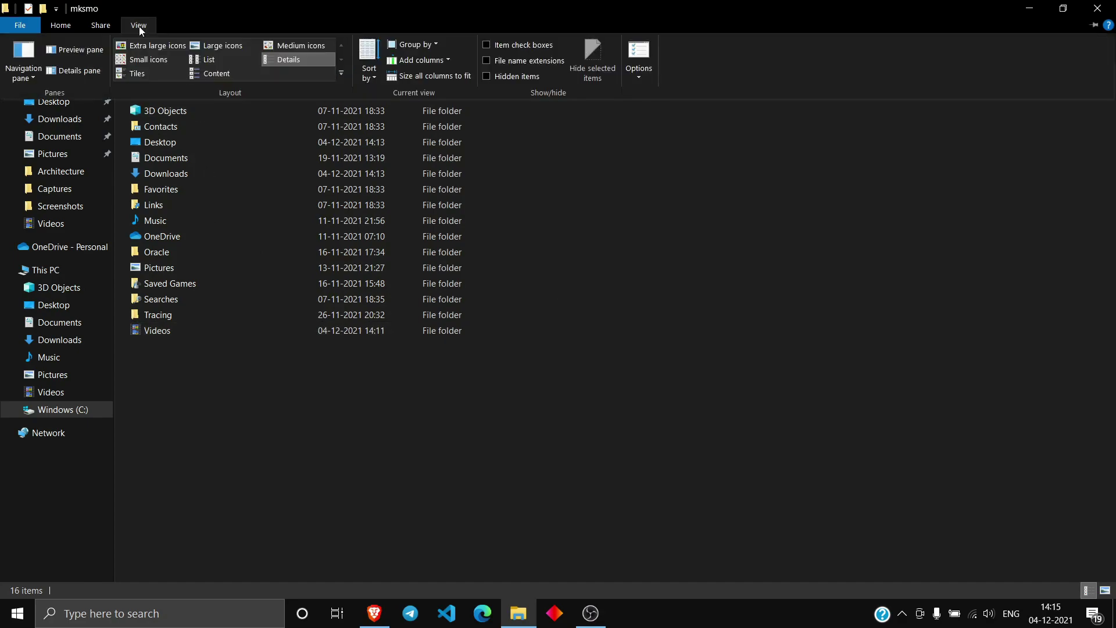
left_click(486, 77)
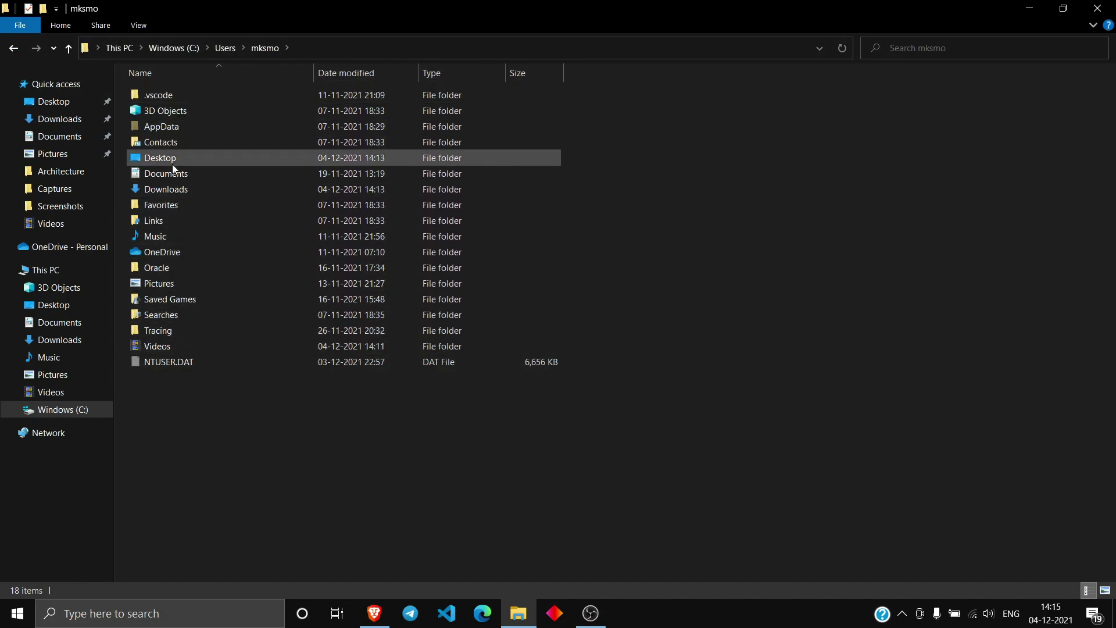
double_click(181, 127)
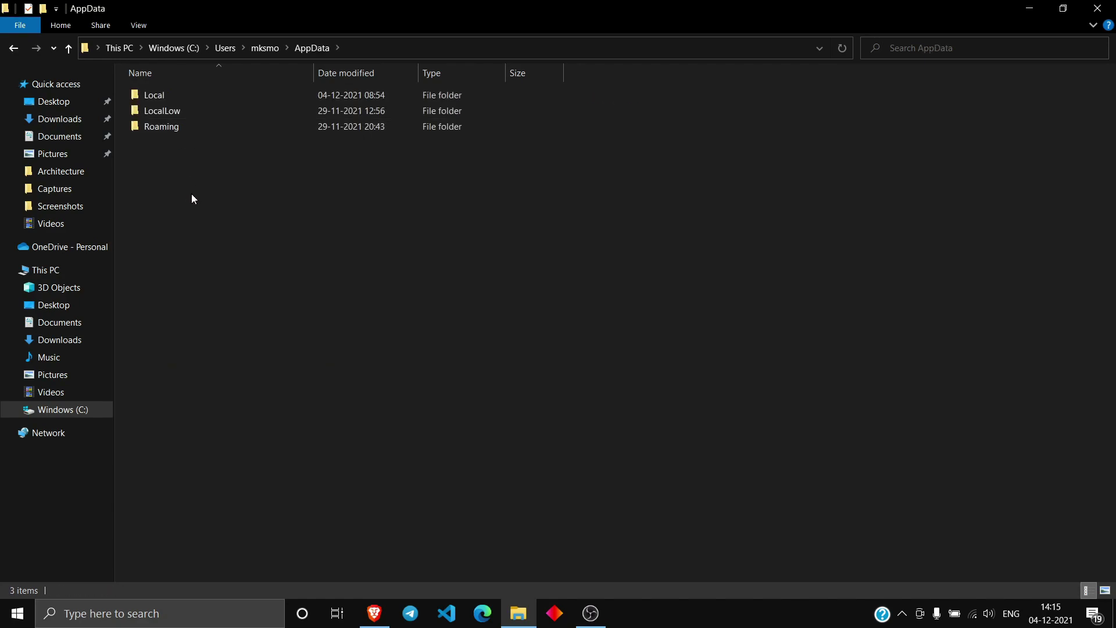
double_click(172, 95)
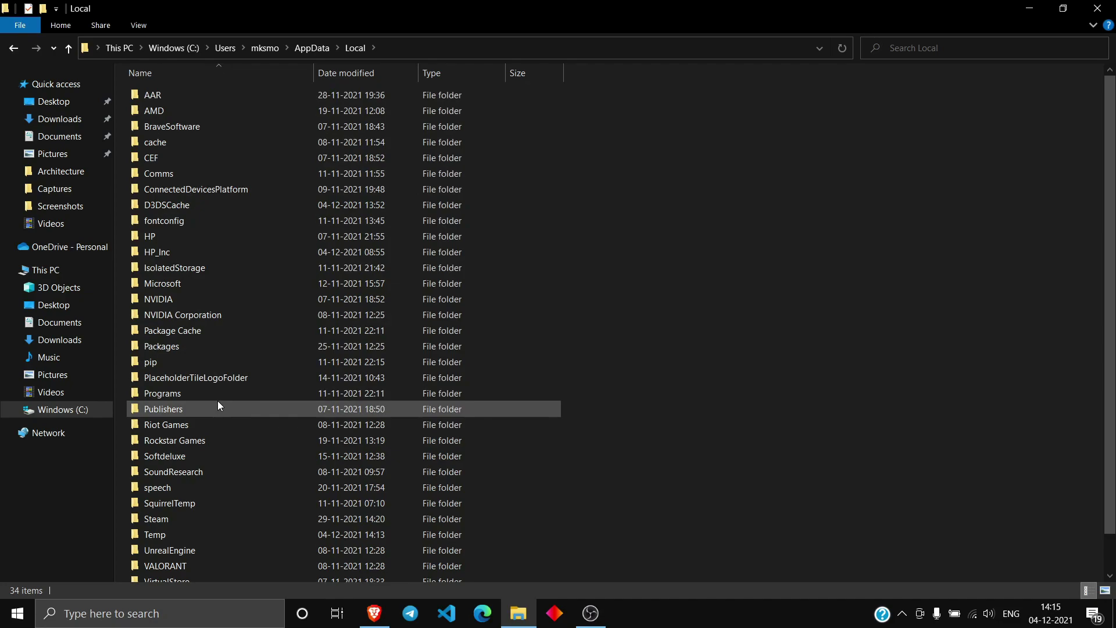
Within the Local folder, open Programs\Python\Python310\Scripts.
key("p")
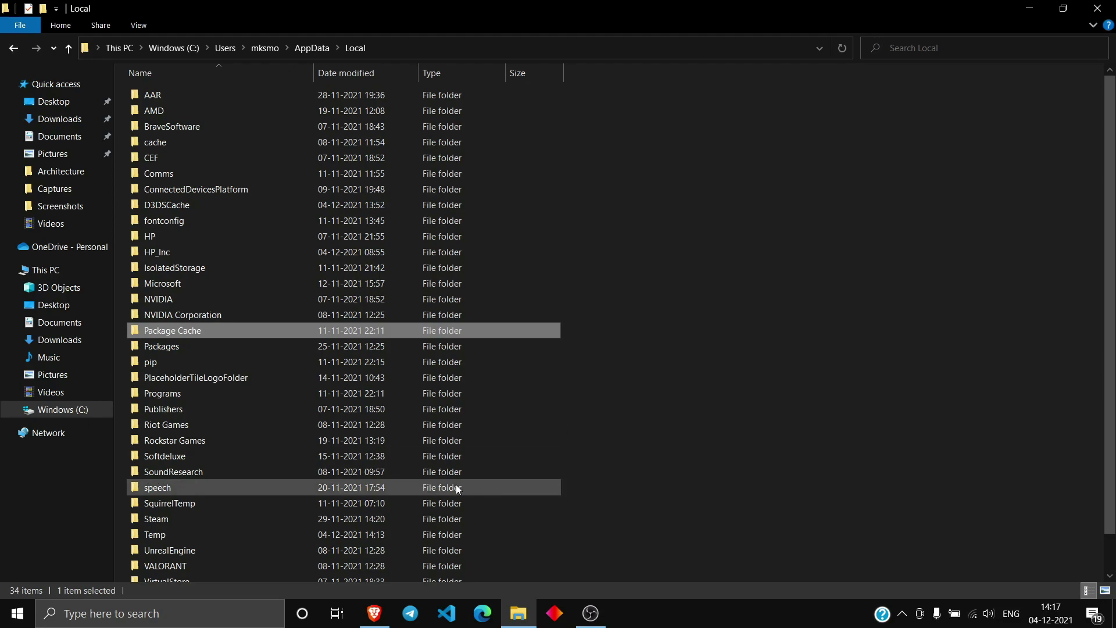
double_click(194, 394)
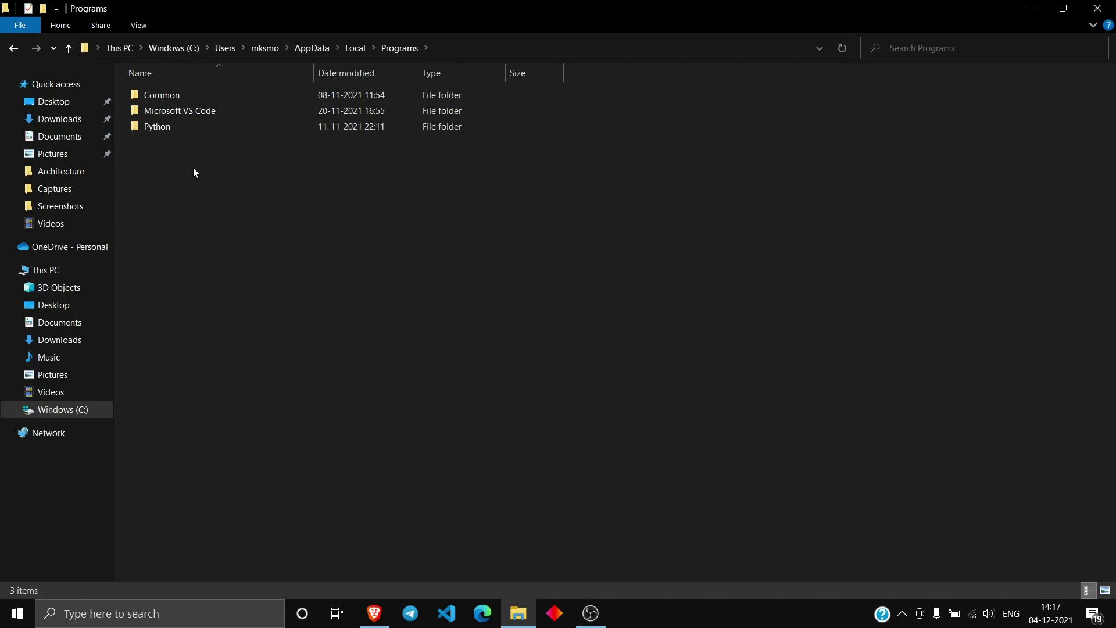
double_click(177, 125)
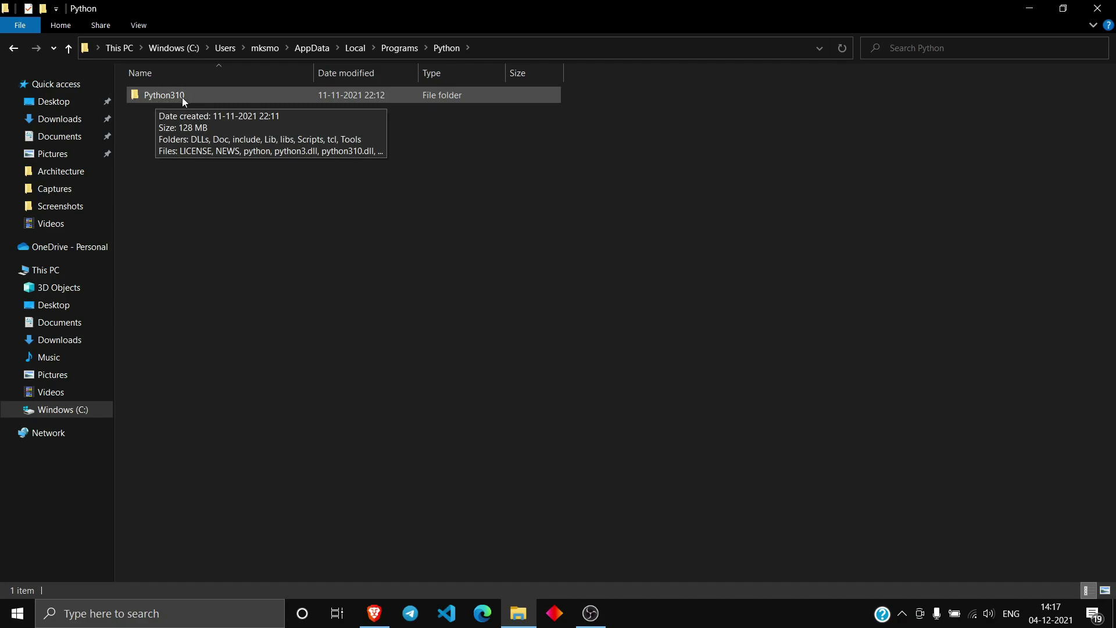
double_click(200, 95)
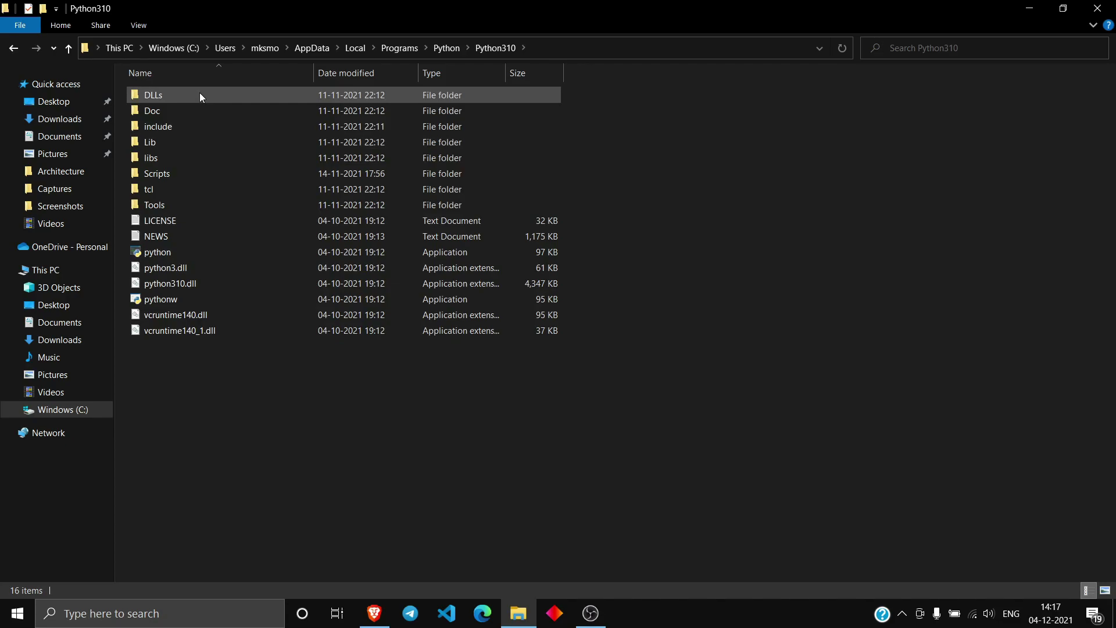
double_click(175, 173)
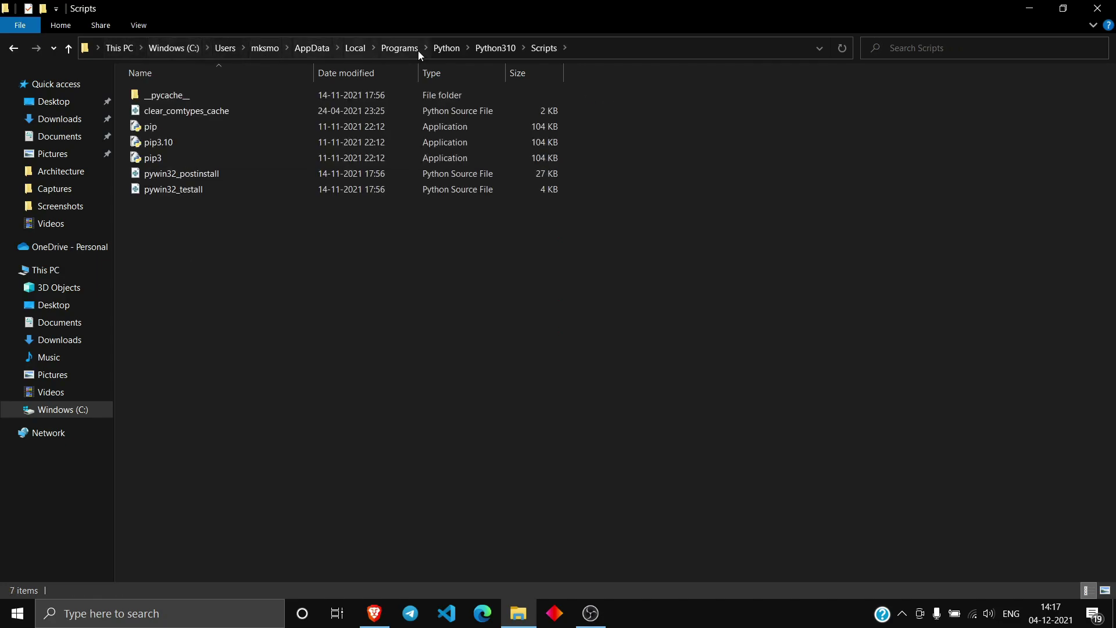
Copy the full path of the Scripts folder.
left_click(589, 46)
key("ctrl+c")
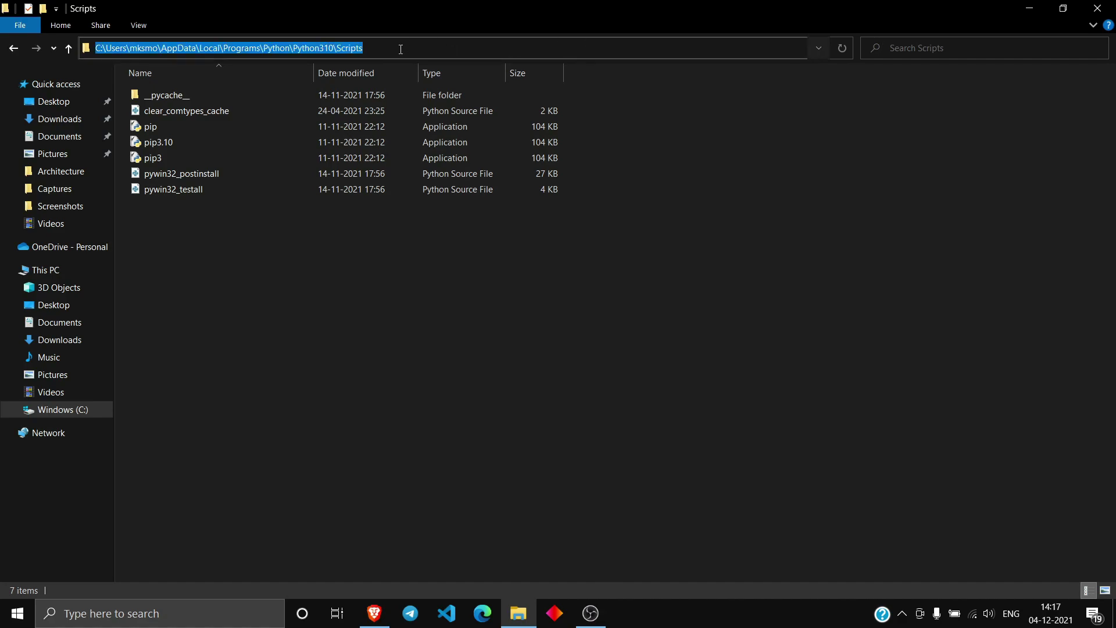
Launch cmd directly from the Scripts folder's path, check it against the folder path, and close the console.
type("cmd")
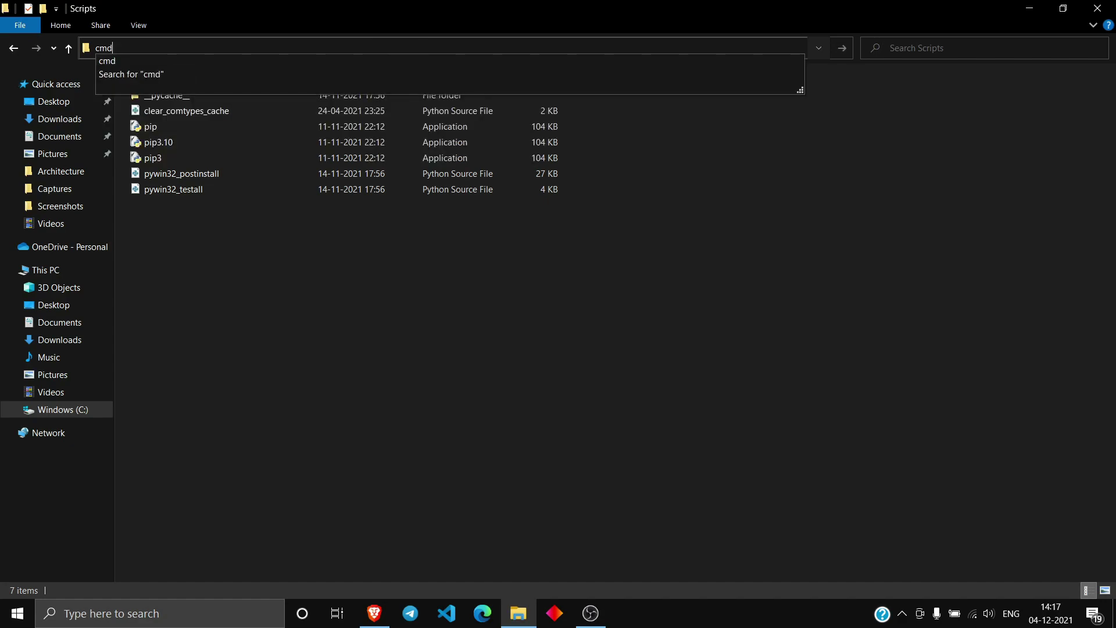
key("Return")
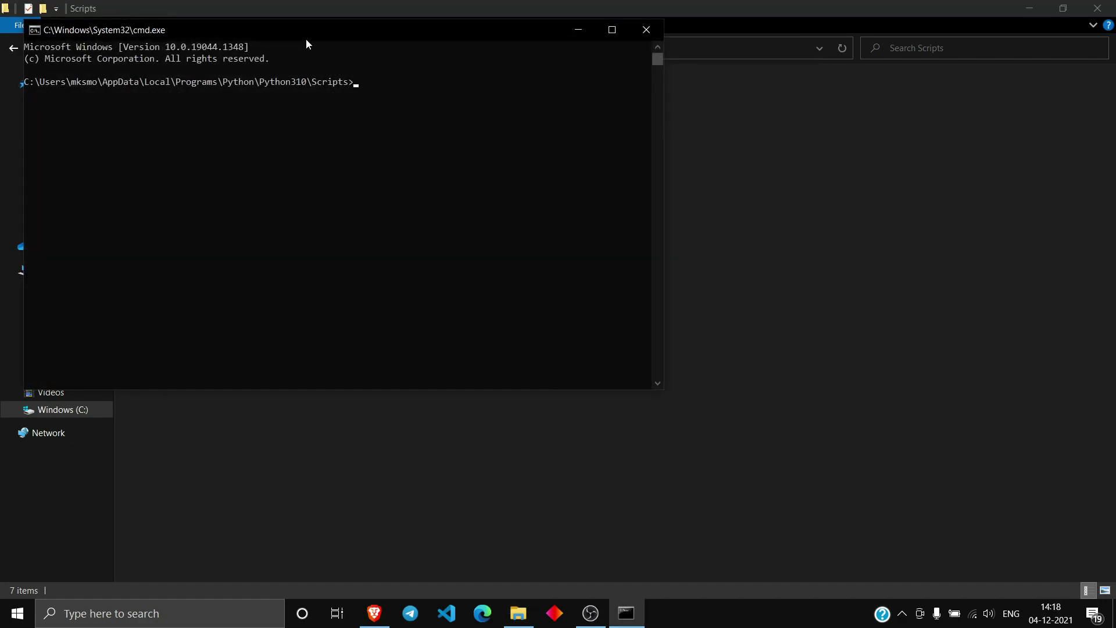
left_click_drag(306, 28, 589, 99)
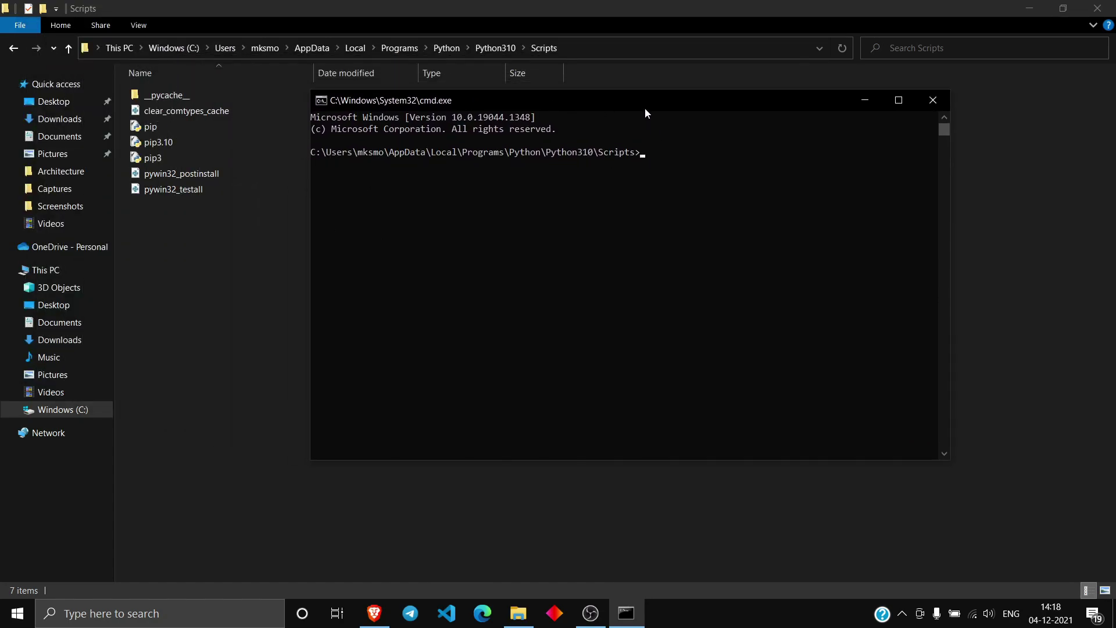
left_click(580, 45)
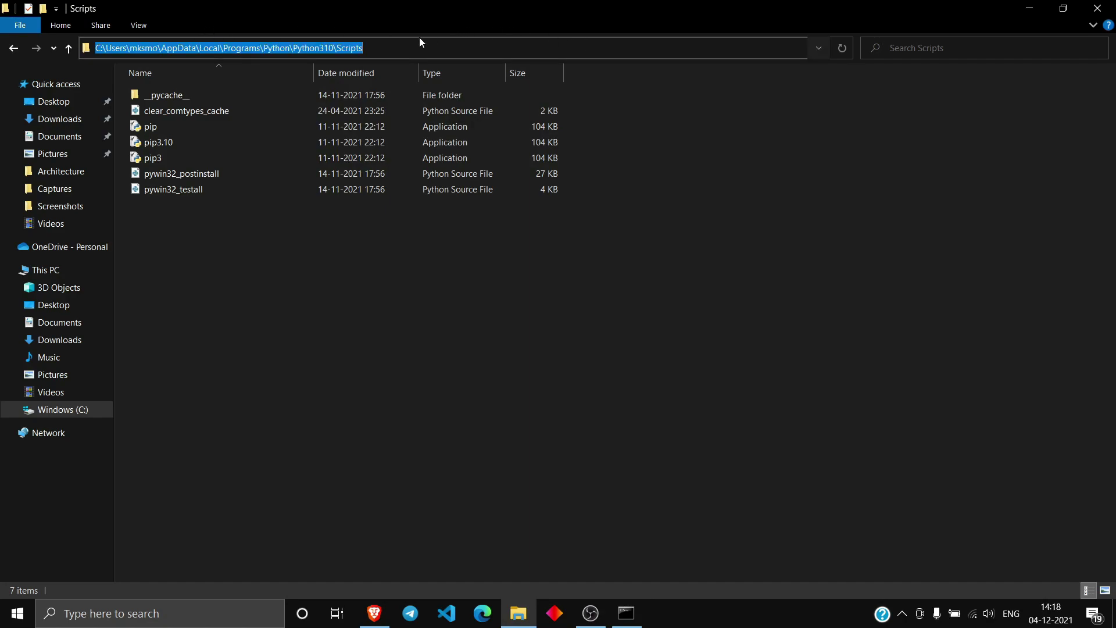
left_click(626, 614)
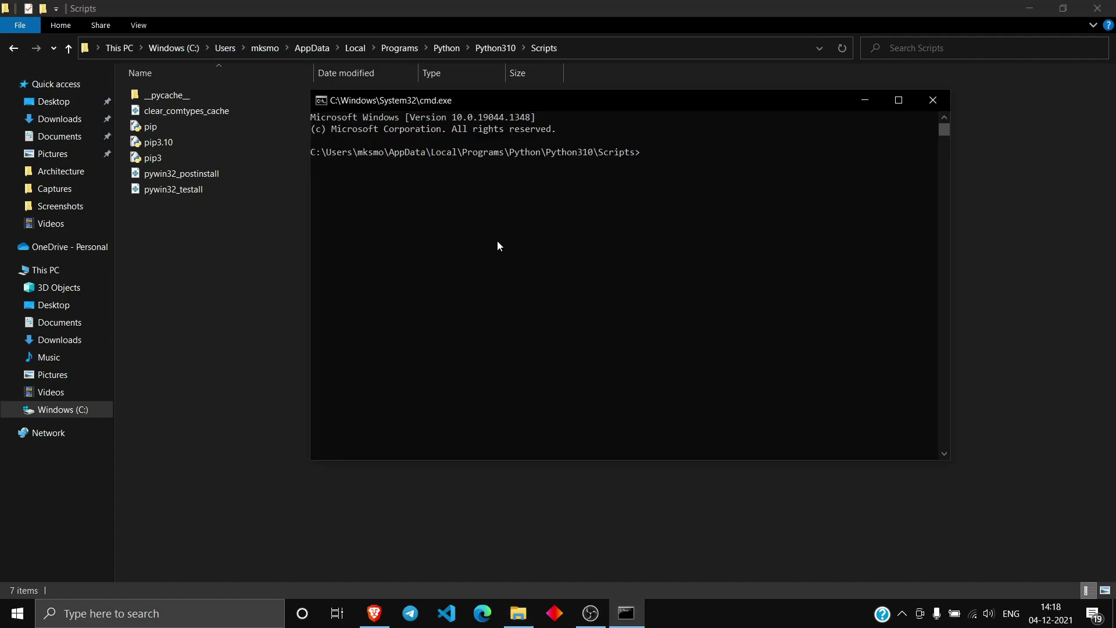
left_click(933, 102)
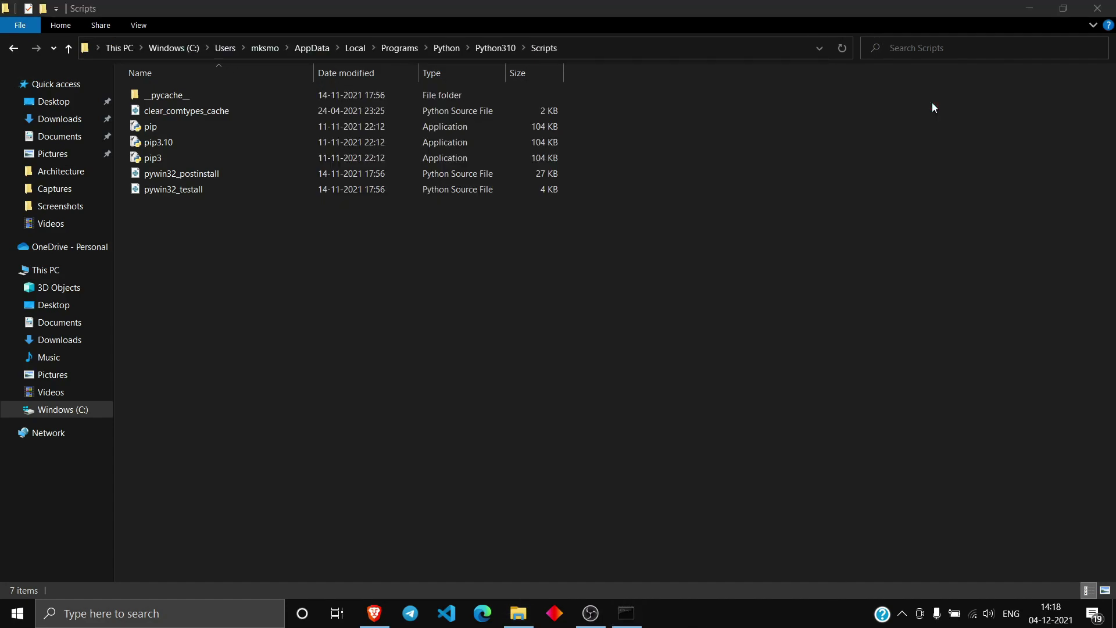
Open Command Prompt from Windows search and use cd to change to the copied Python310\Scripts path.
left_click(106, 615)
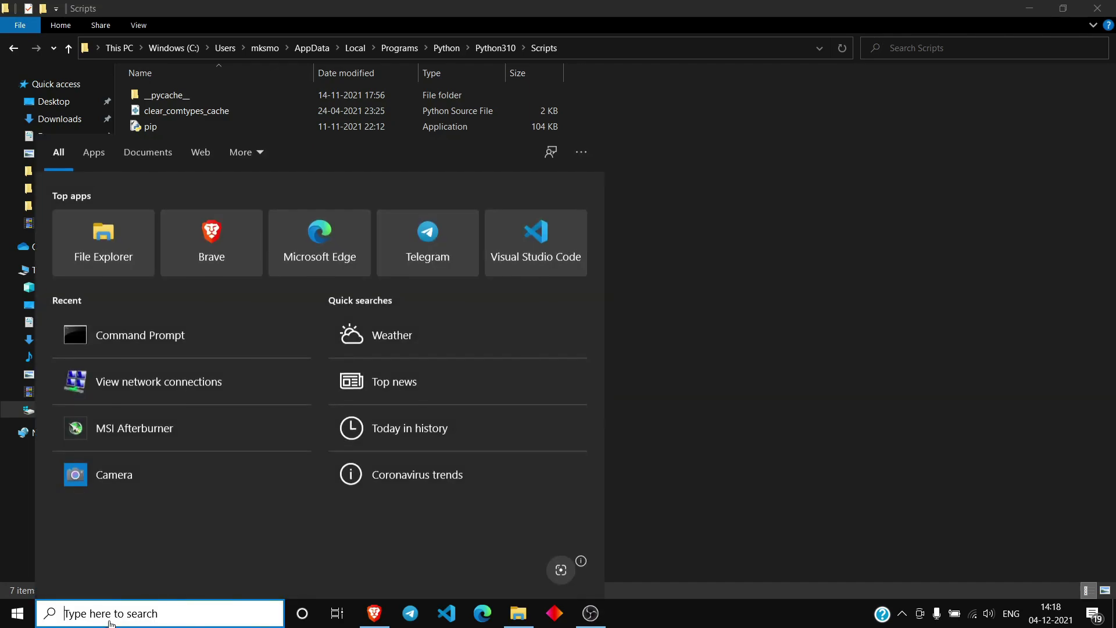
type("cmd")
key("Return")
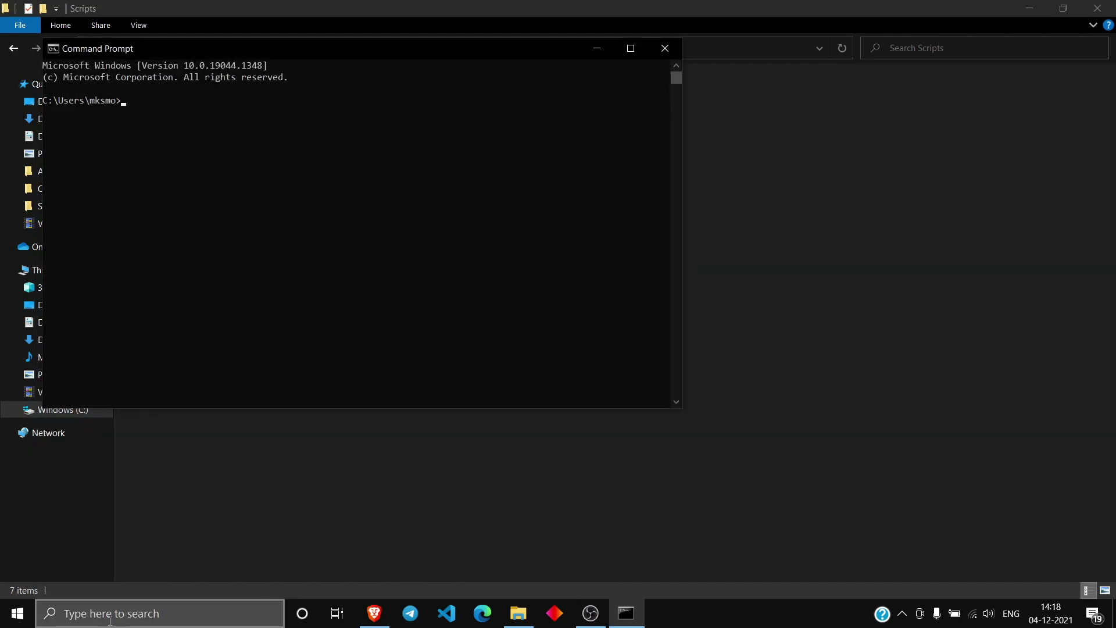
left_click_drag(307, 52, 476, 165)
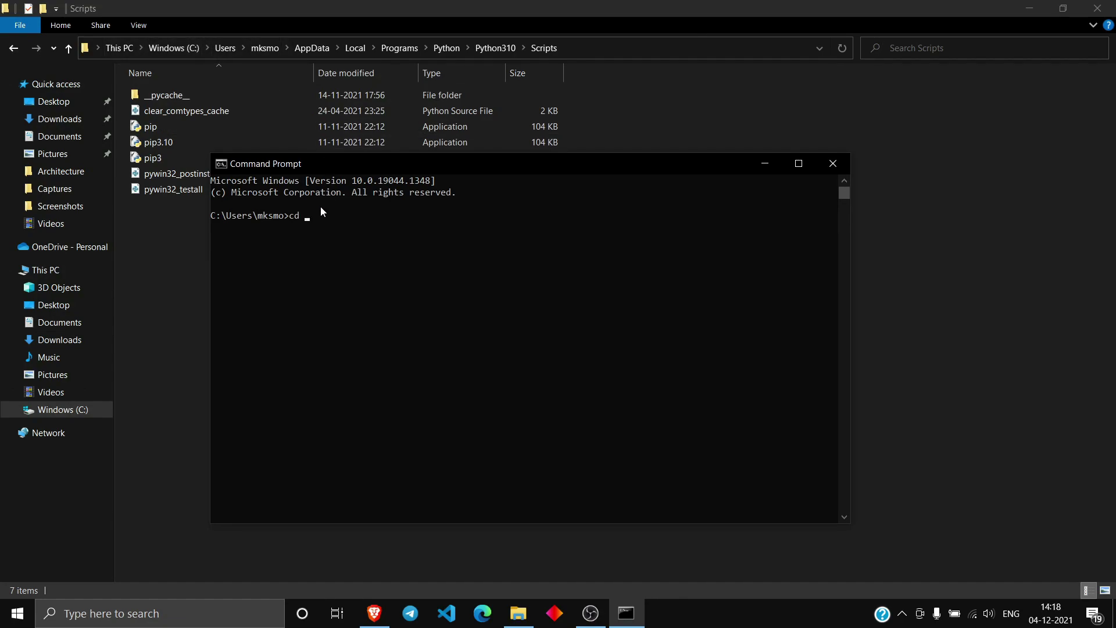
type("cd")
key("ctrl+v")
key("Return")
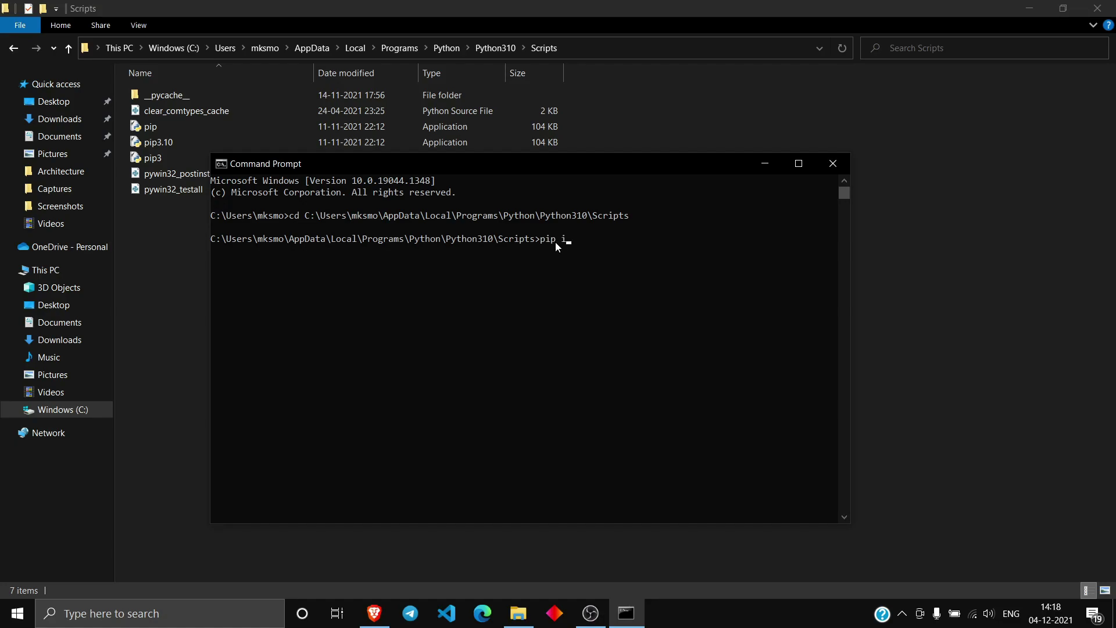
Run pip install jupyter in the Scripts directory and review the installation output.
type("ll jupyter")
key("Return")
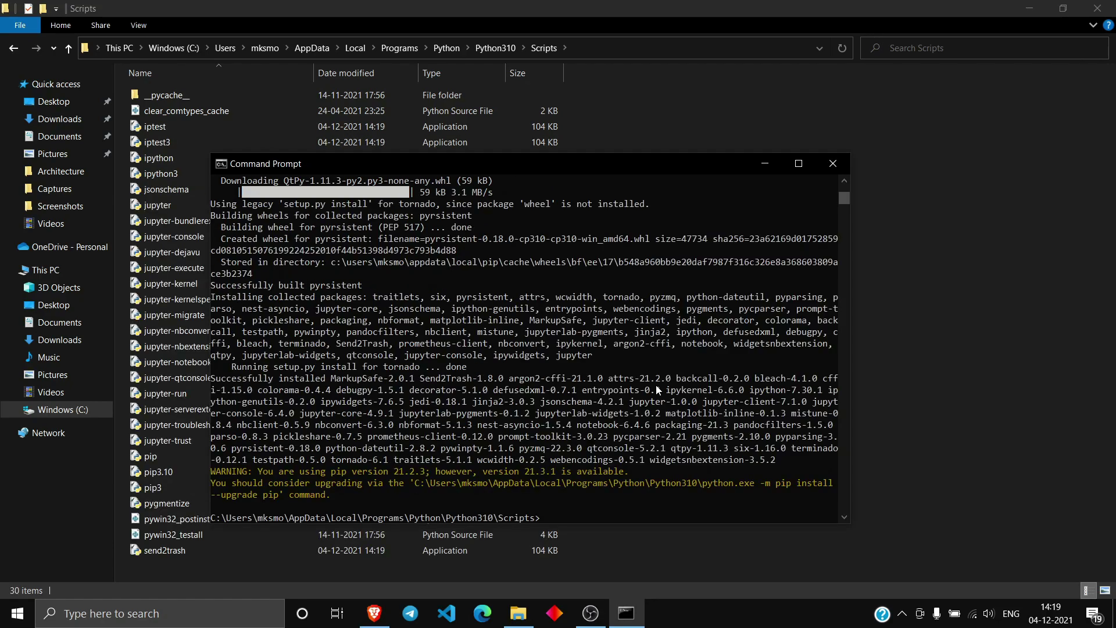
scroll(521, 399, "up", 10)
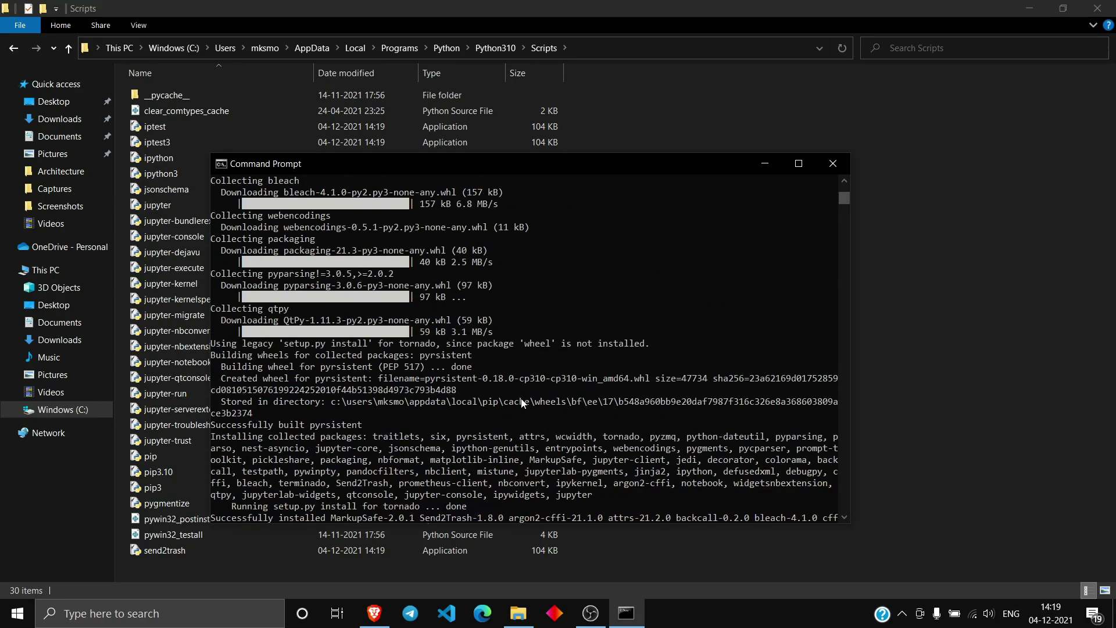
Start Jupyter from the Scripts directory with the command jupyter notebook and choose Brave to open it.
scroll(521, 398, "down", 10)
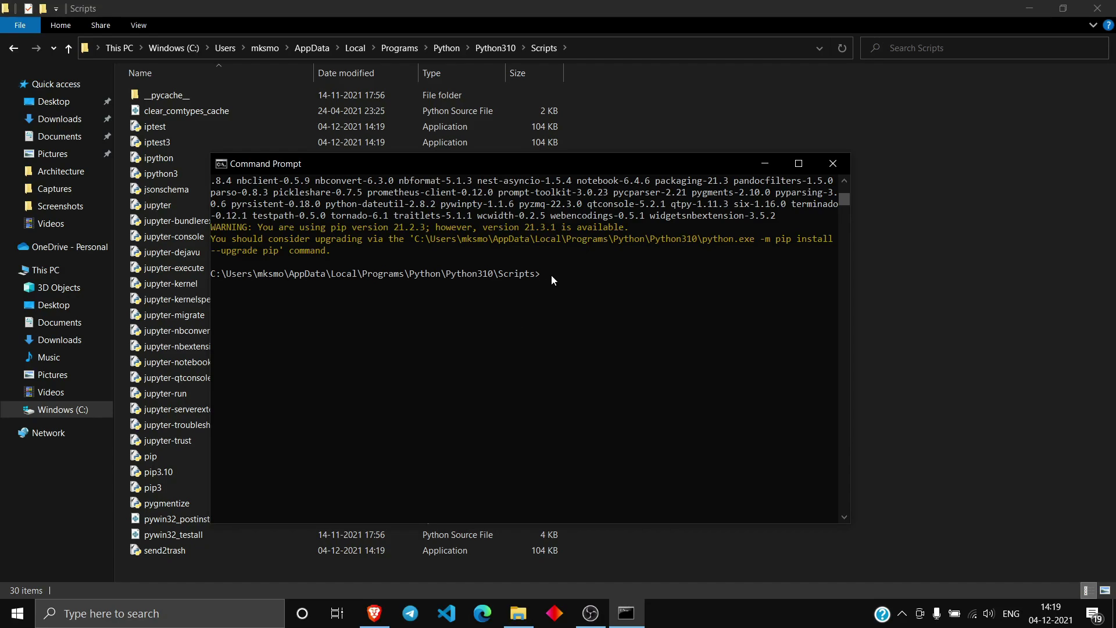
type("jupyter notebook")
key("Return")
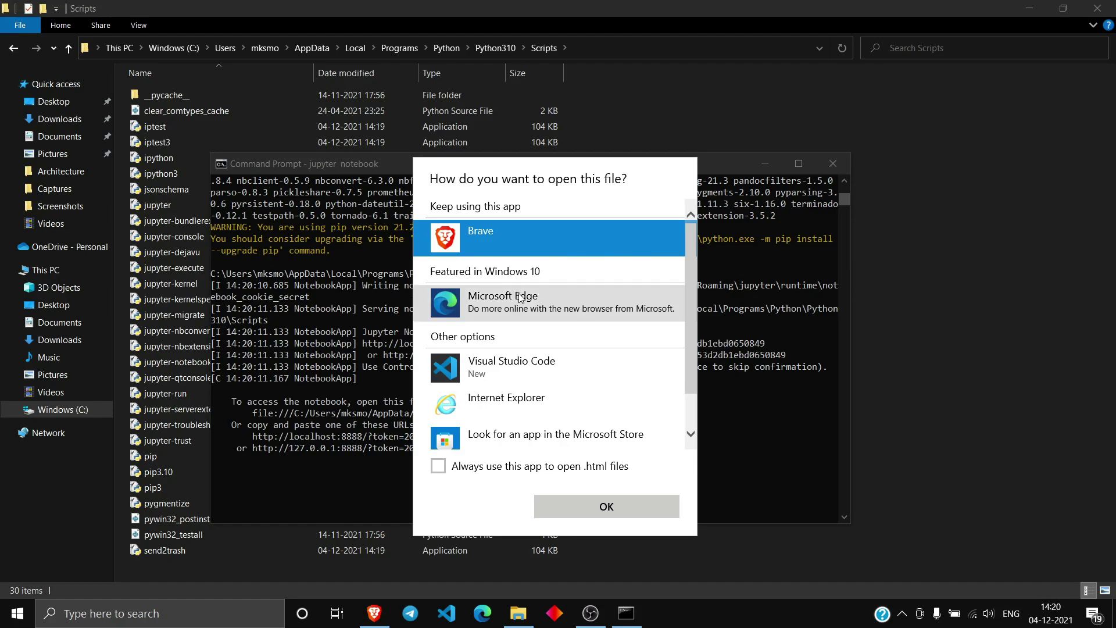
mouse_move(689, 288)
left_mouse_down()
mouse_move(692, 355)
mouse_move(685, 267)
left_mouse_up()
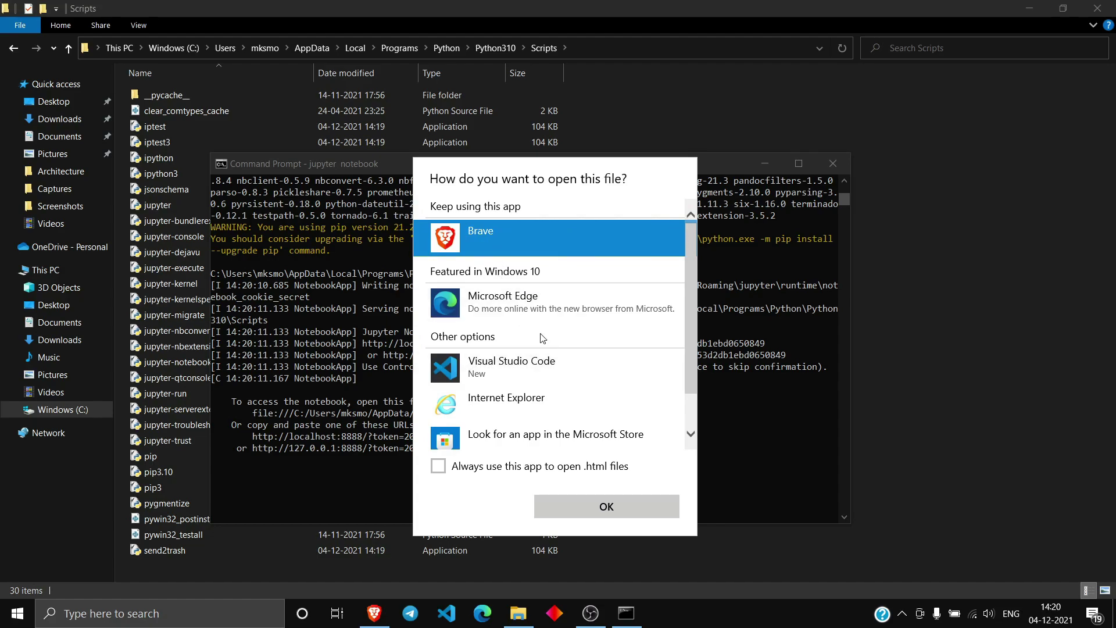
left_click_drag(693, 298, 685, 271)
left_click(607, 505)
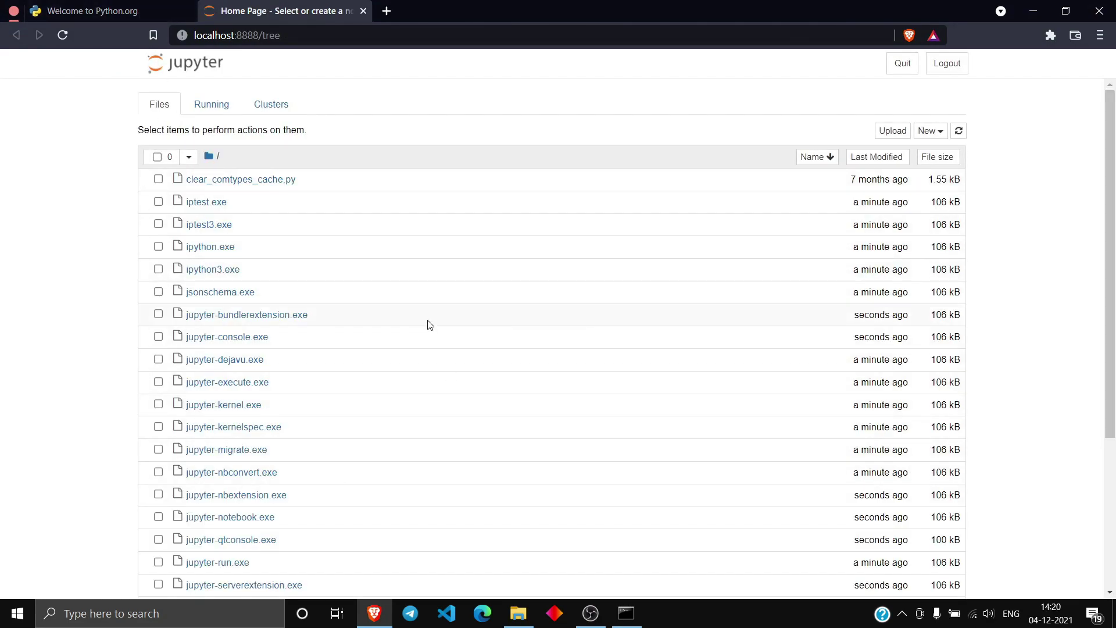
Look through the Jupyter home page file list and create a new Python 3 (ipykernel) notebook.
scroll(431, 329, "down", 4)
scroll(429, 322, "up", 4)
left_click(930, 132)
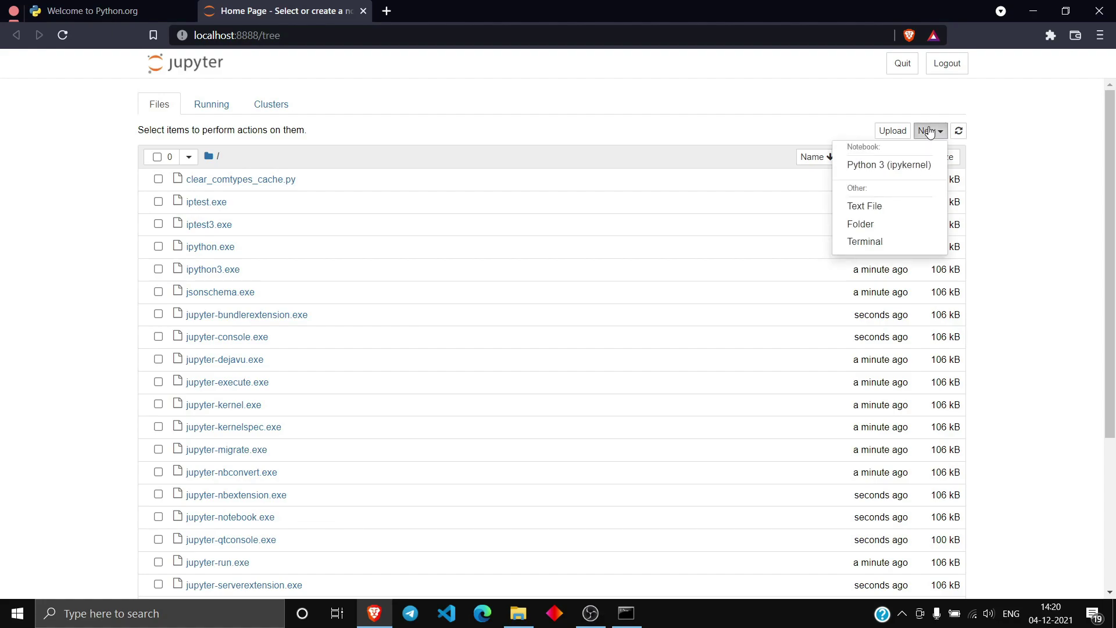
left_click(885, 167)
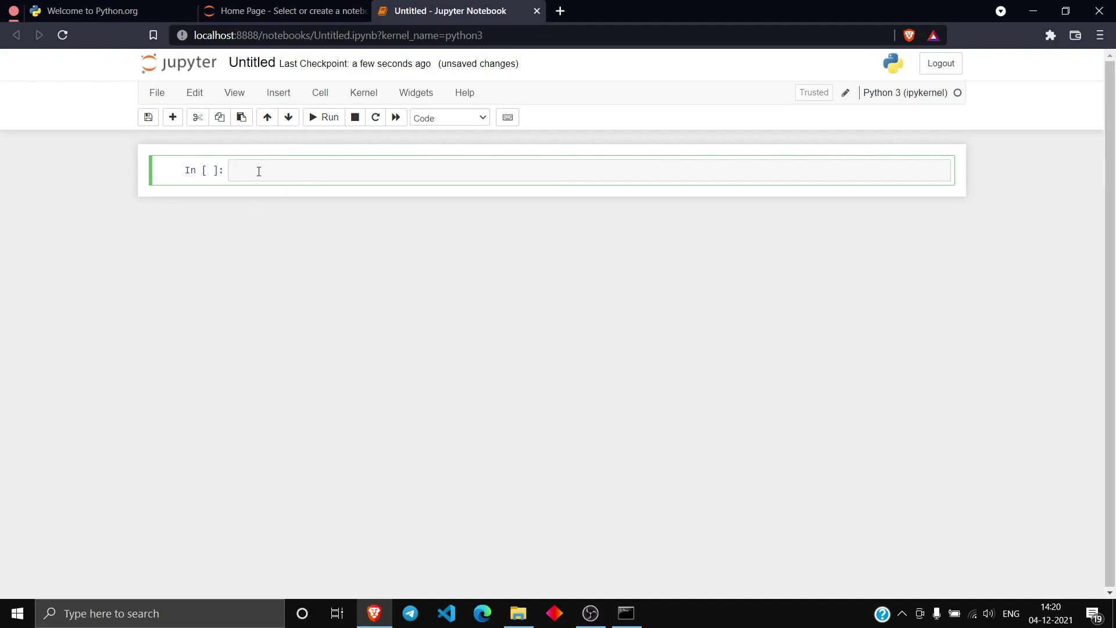
Enter print("Please subscribe to my channel") in the first cell and execute it.
type("print")
type("(")
type("\"")
type("Please s")
type("ubscribe ")
type("to my chann")
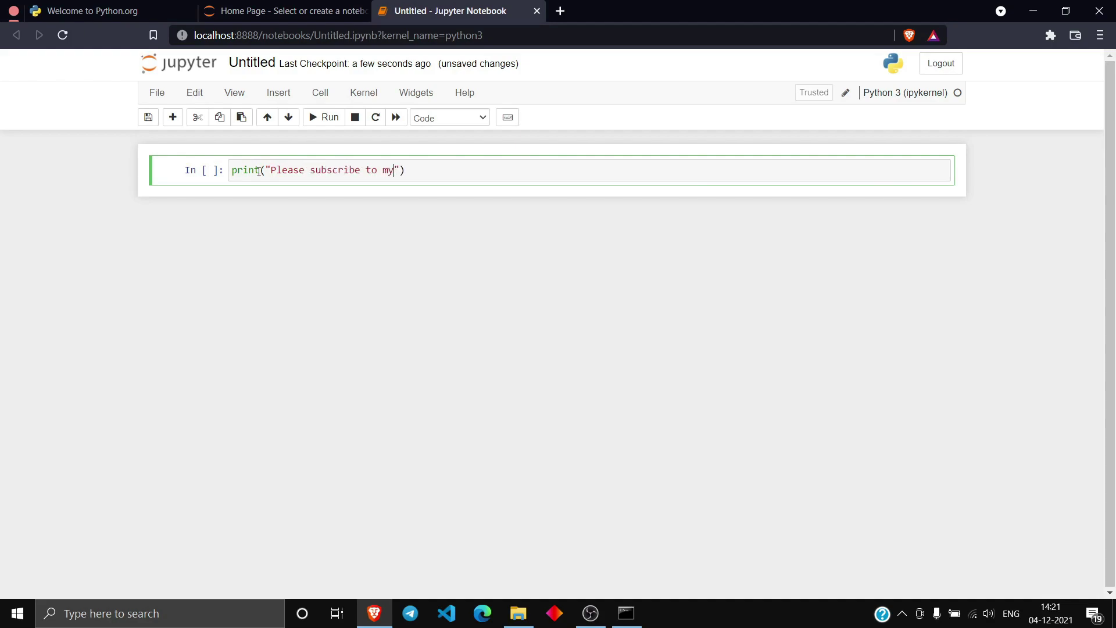
type("el")
left_click(458, 173)
key("ctrl+Return")
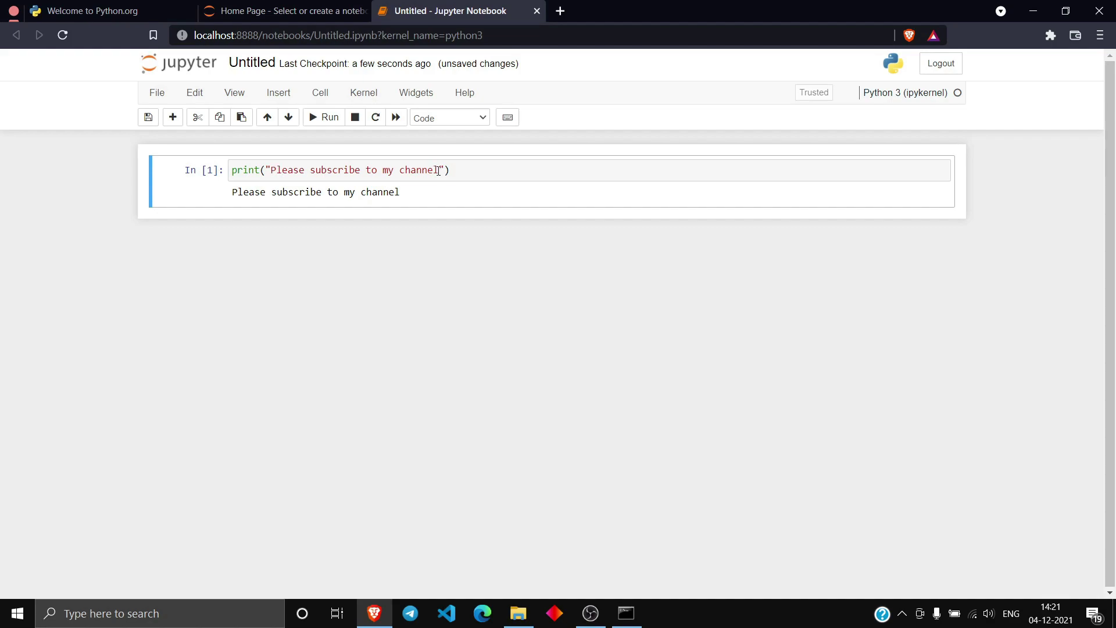
Extend the printed text with "The Bottleneck Tech", run the cell again and compare its output with the code.
left_click(438, 170)
type("The Bottleneck Tech")
left_click(581, 172)
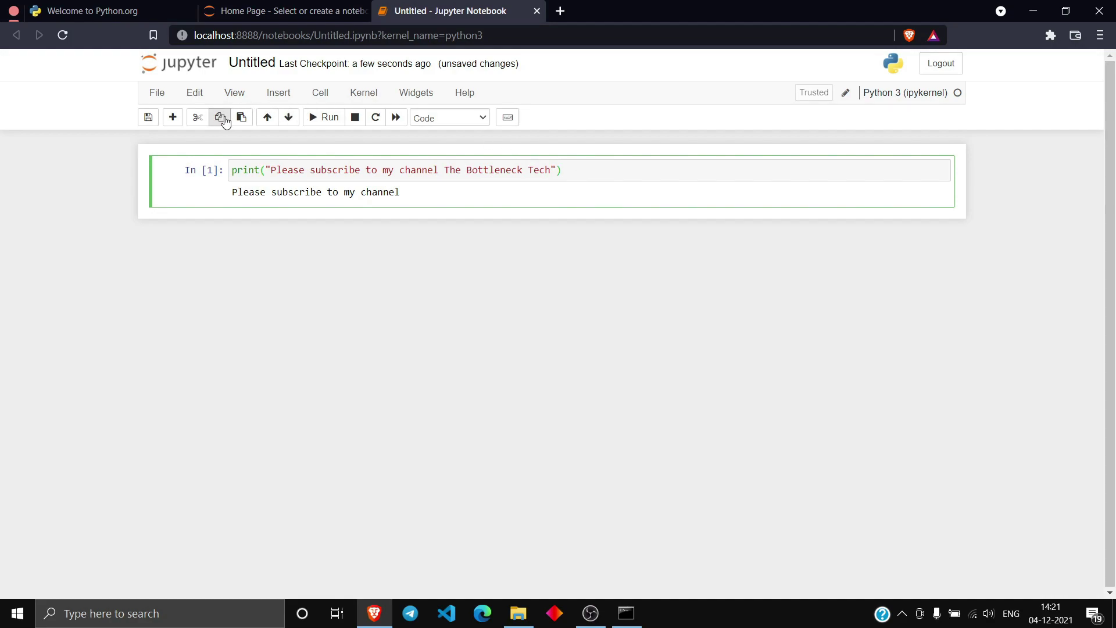
left_click(317, 120)
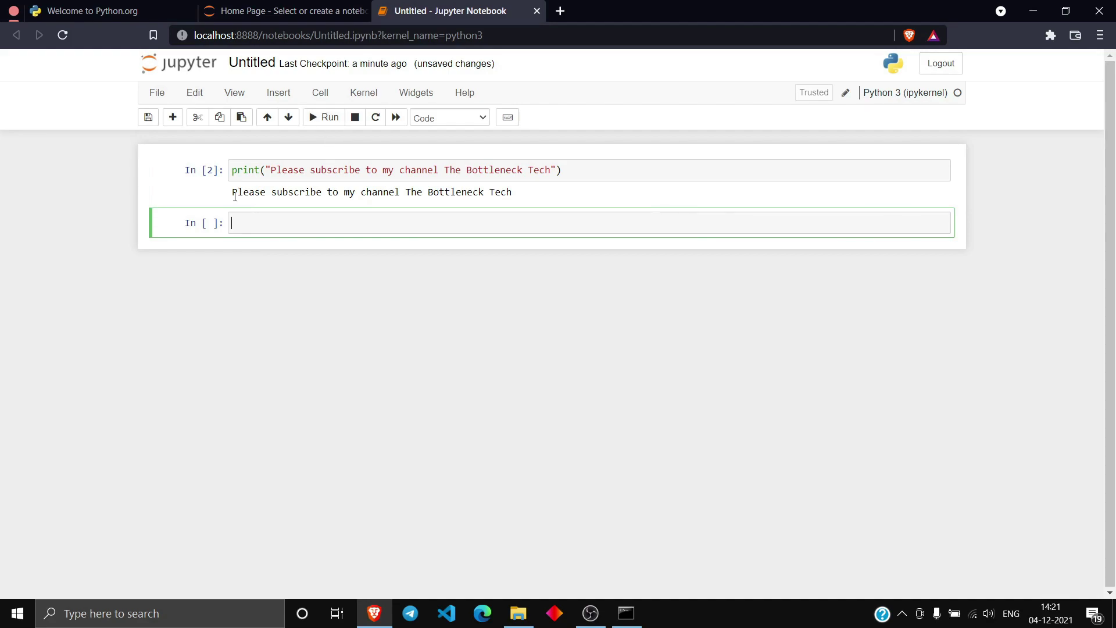
left_click_drag(232, 192, 522, 211)
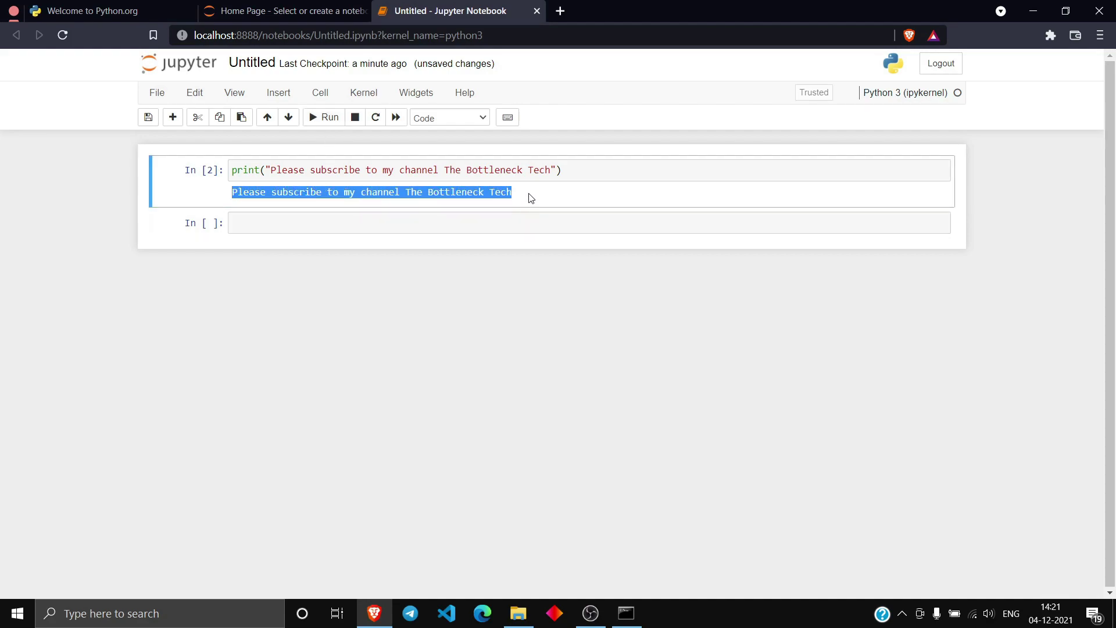
left_click(529, 196)
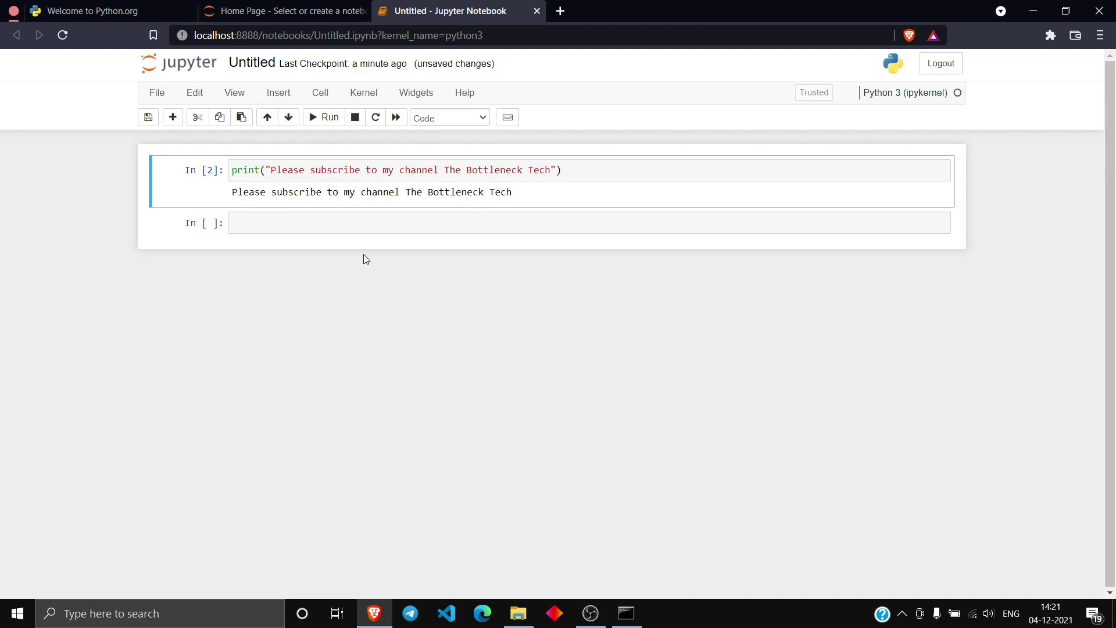
left_click(304, 225)
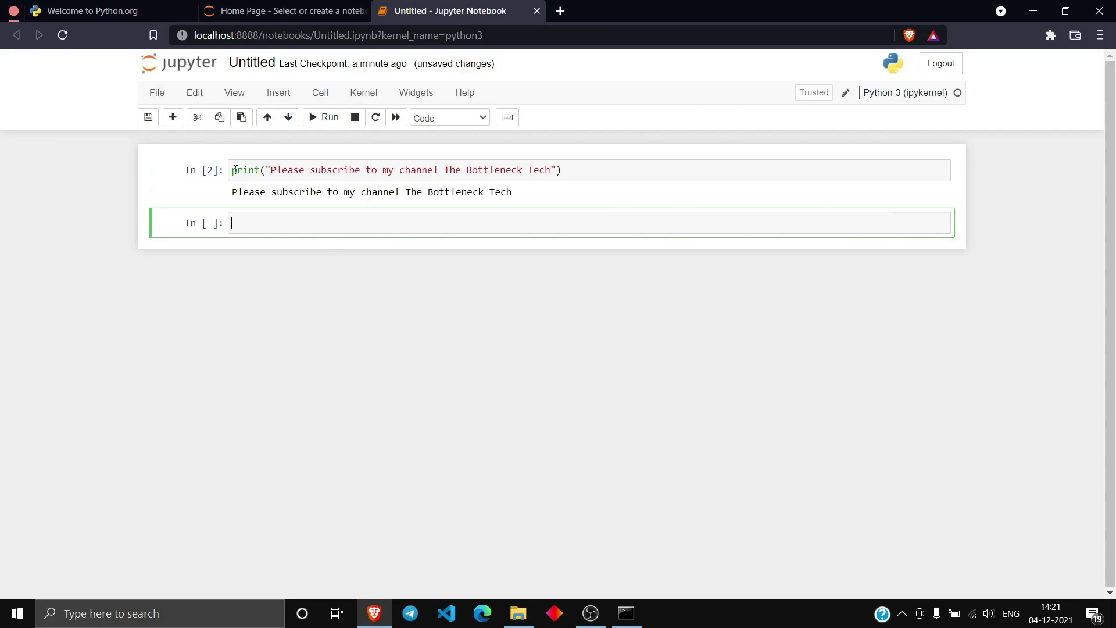
left_click_drag(232, 170, 629, 171)
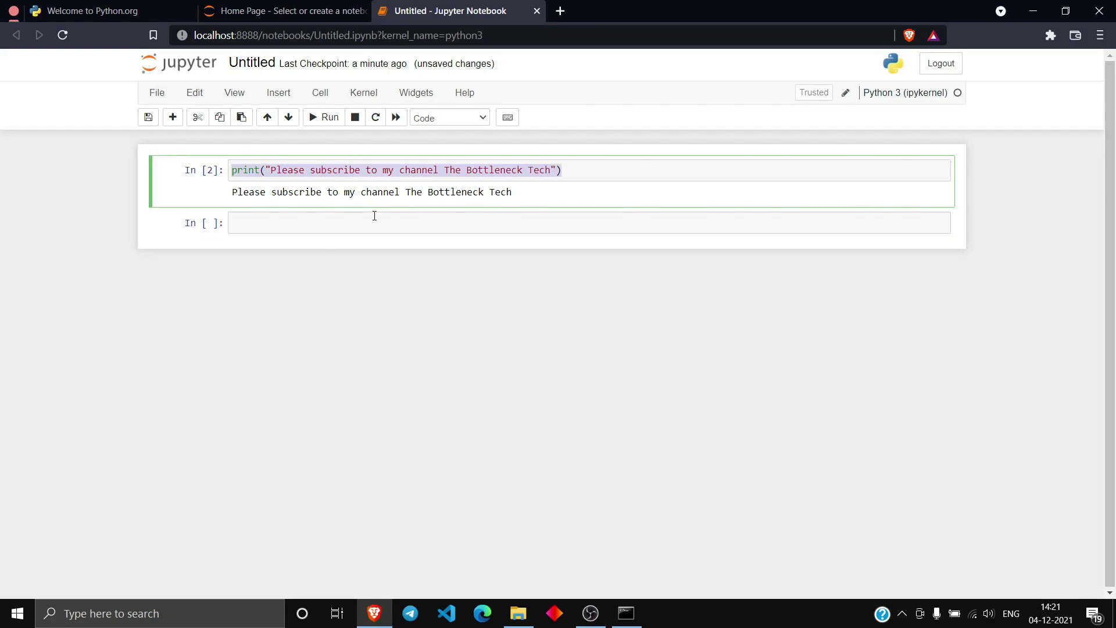
left_click(404, 192)
Rename the untitled notebook to 1st.
left_click(250, 64)
left_click(367, 160)
double_click(366, 161)
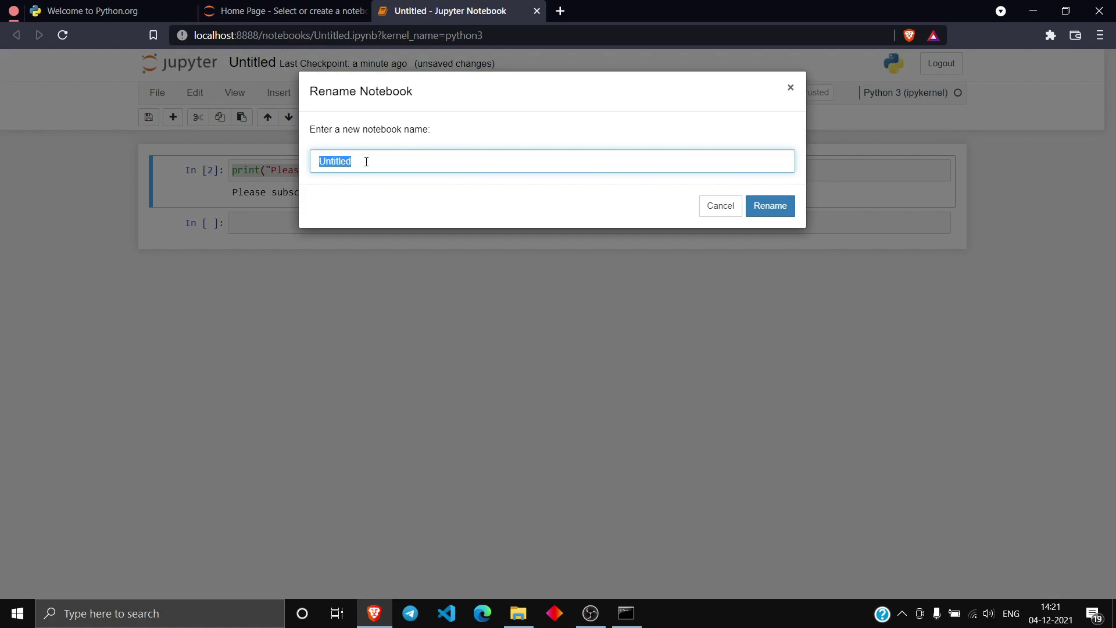
type("1st")
left_click(782, 208)
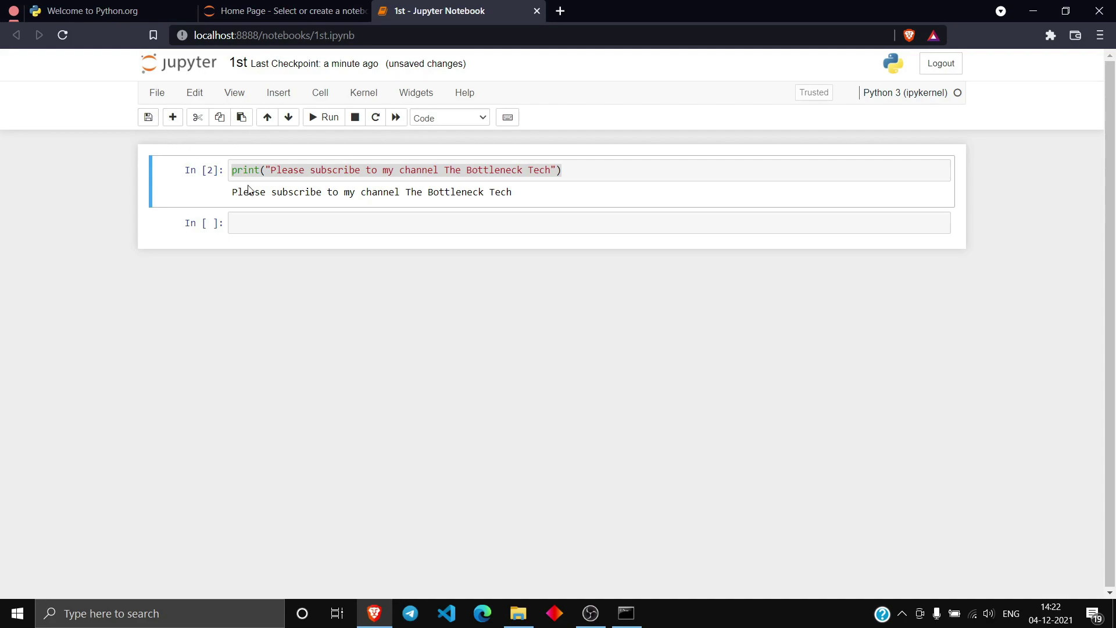
Add two more empty code cells below the print cell.
left_click(567, 170)
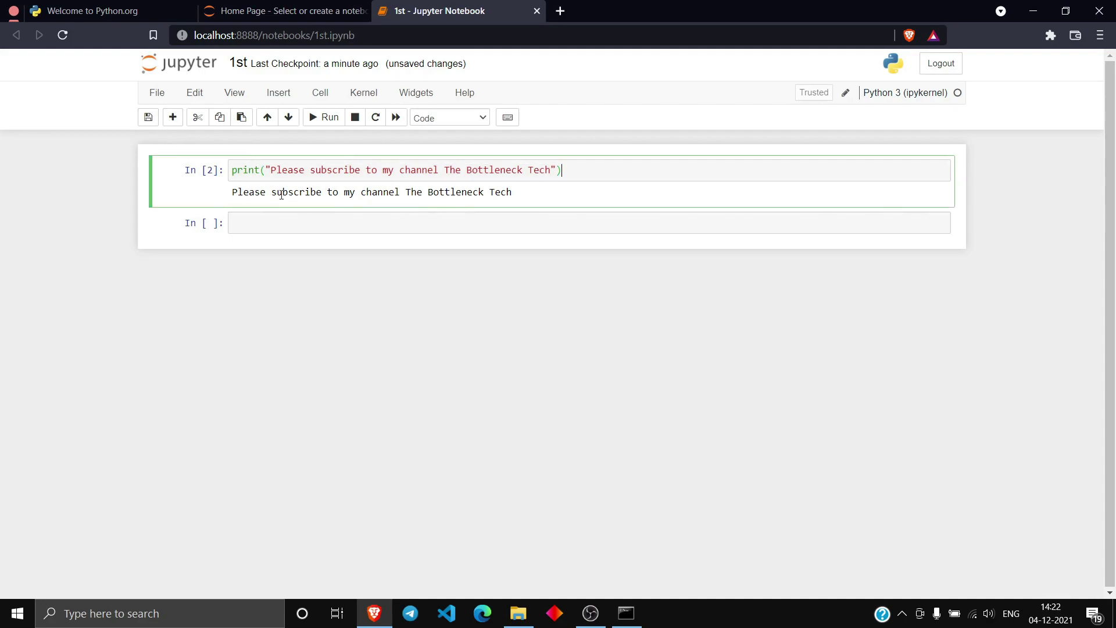
left_click(173, 118)
left_click(259, 222)
left_click(249, 254)
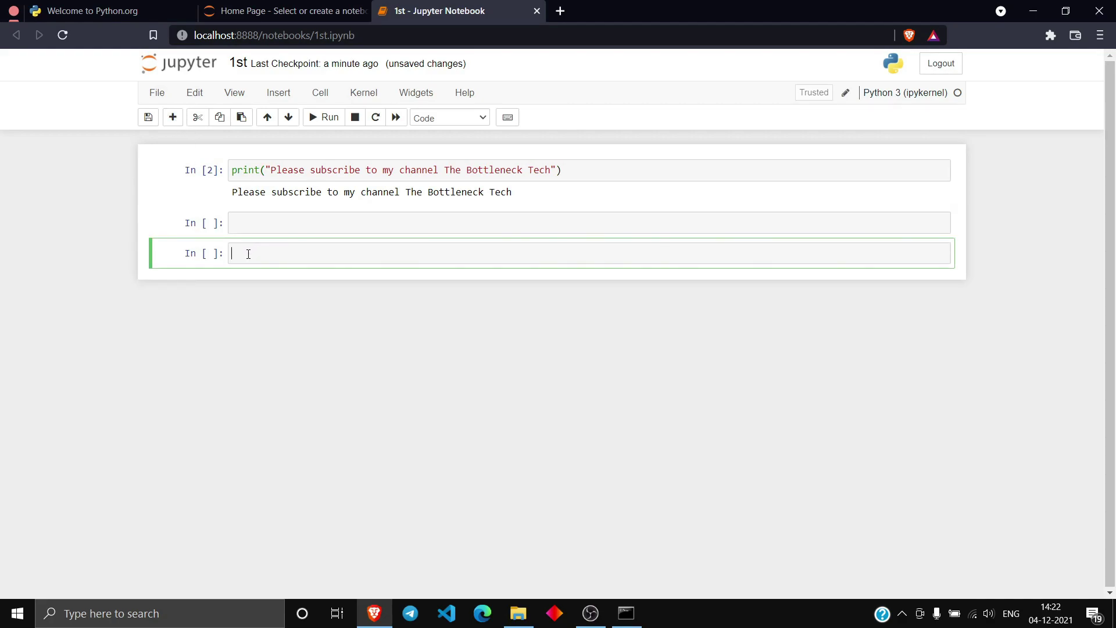
left_click(174, 122)
left_click(264, 221)
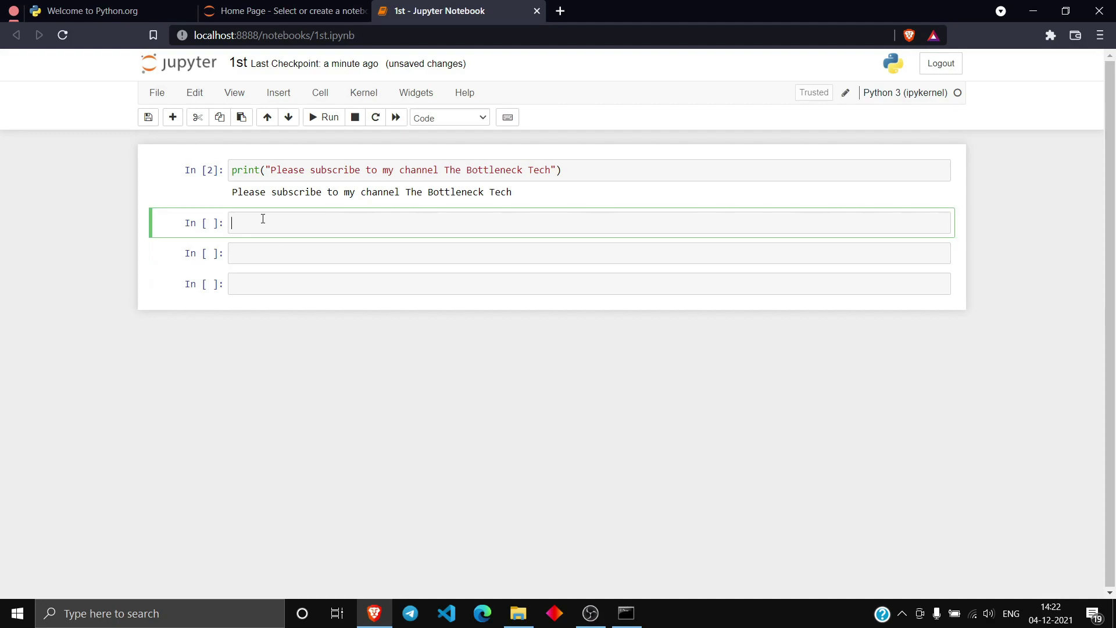
left_click(250, 254)
left_click_drag(567, 172, 228, 170)
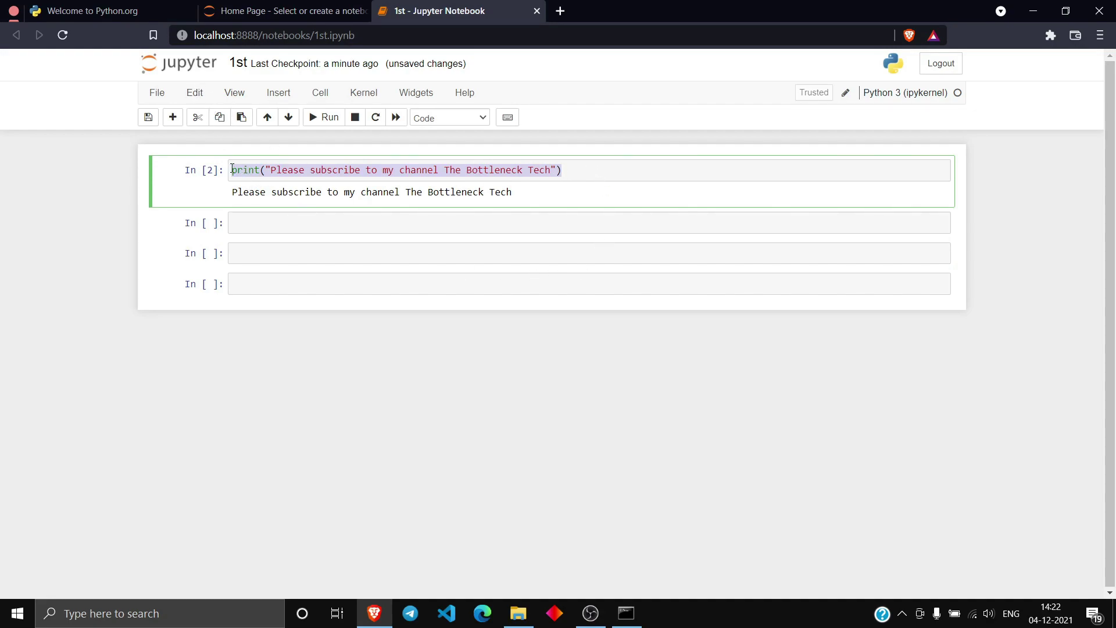
left_click(243, 224)
left_click(251, 261)
left_click(250, 280)
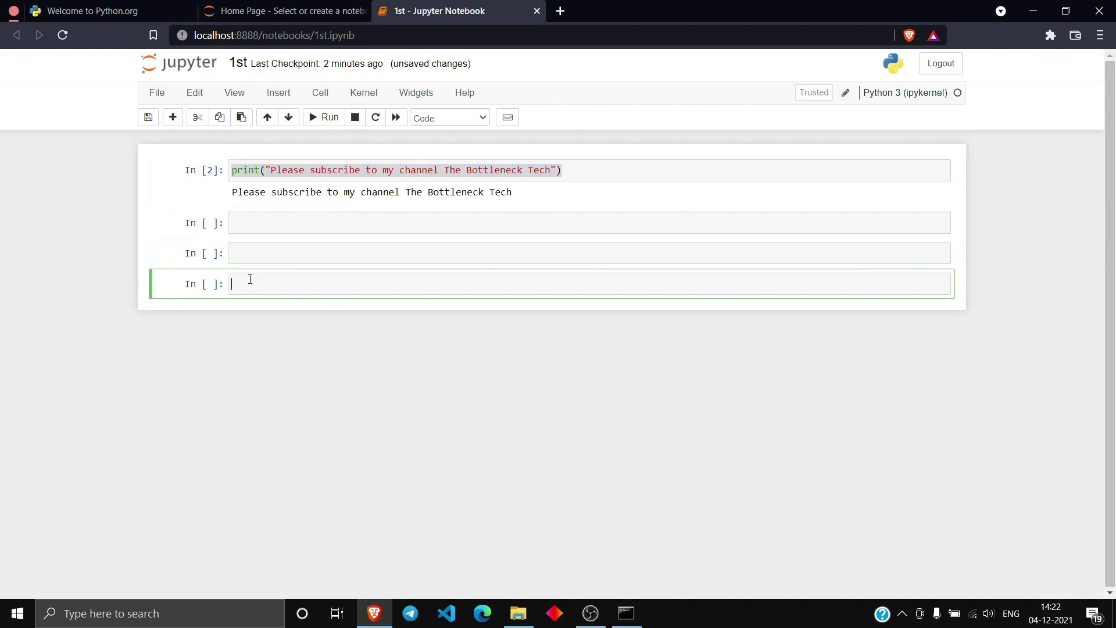
left_click(255, 223)
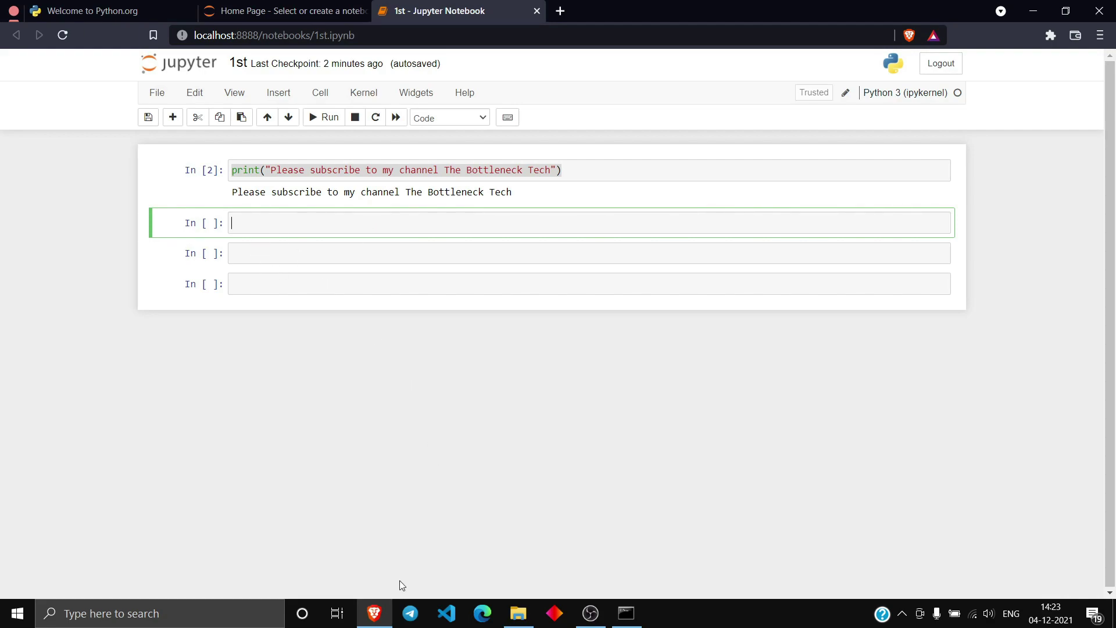
Switch to Visual Studio Code, enlarge the editor area to view the end of Factorial1.py, and minimize the window.
left_click(447, 613)
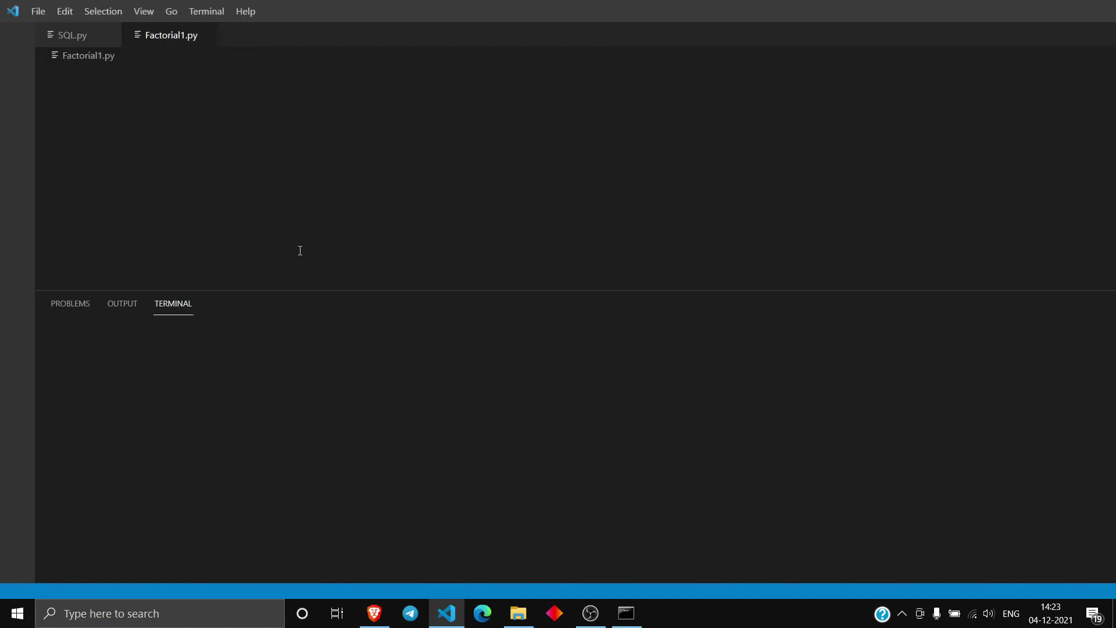
left_click_drag(514, 297, 506, 437)
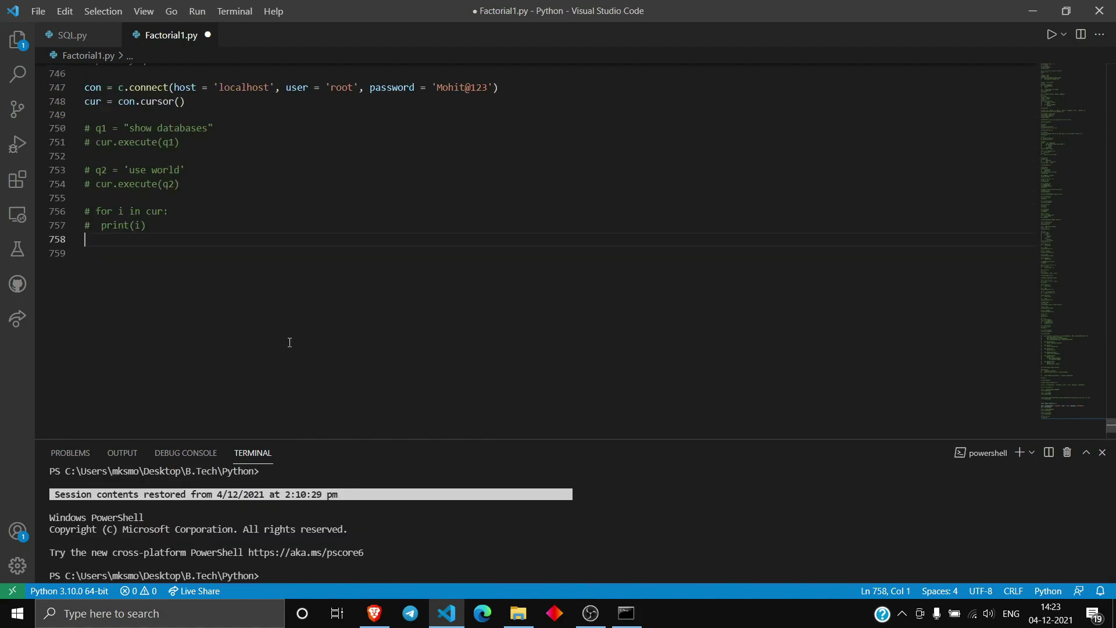
scroll(168, 189, "down", 1)
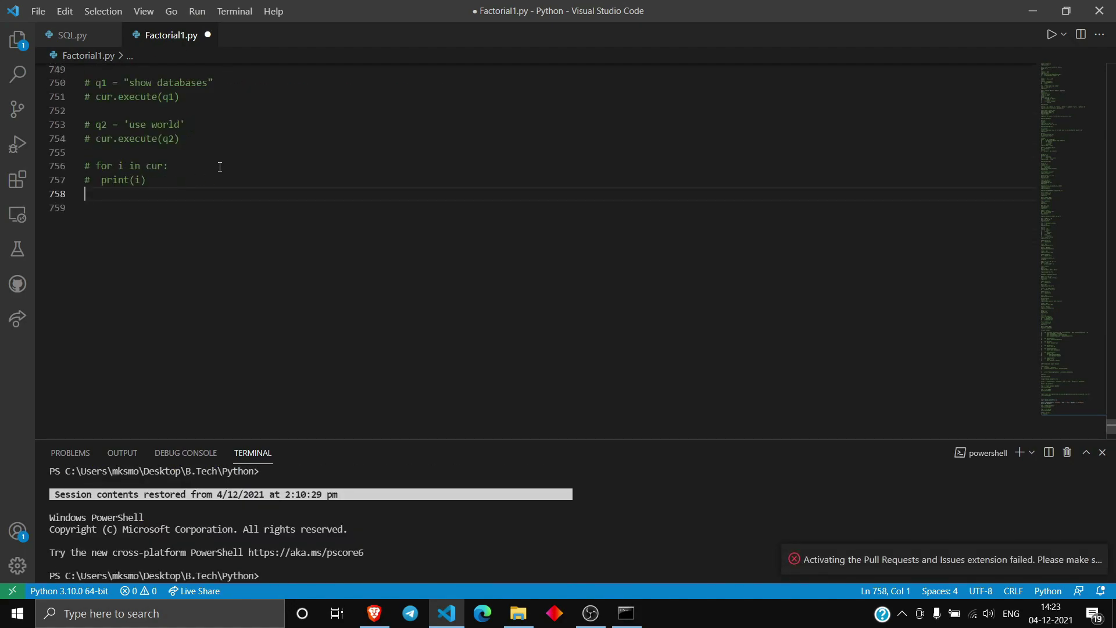
left_click_drag(195, 141, 186, 124)
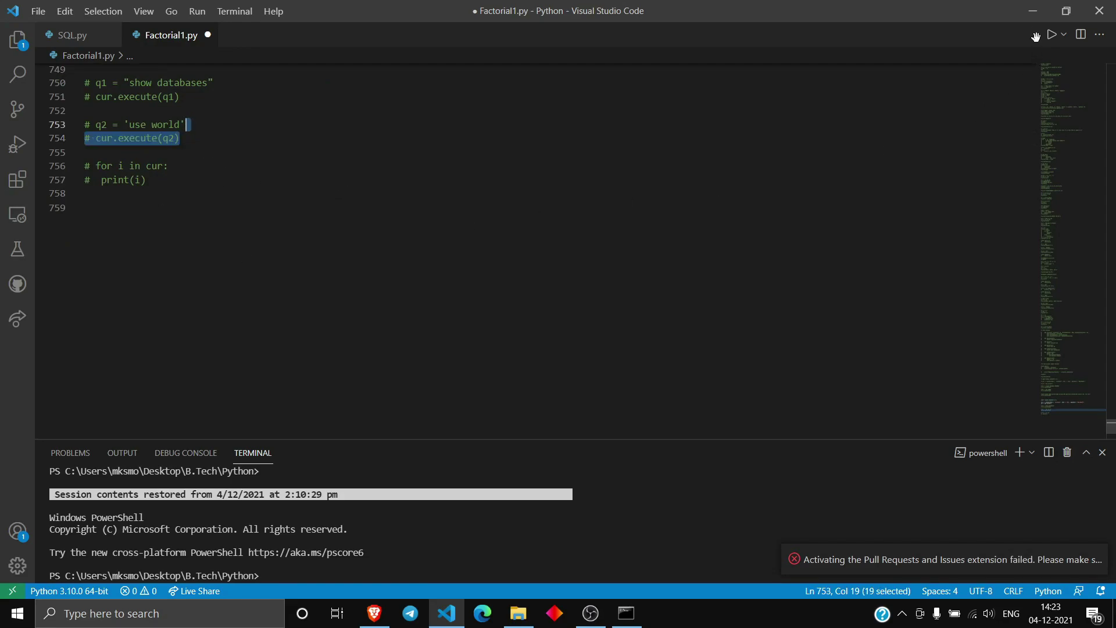
left_click(1033, 11)
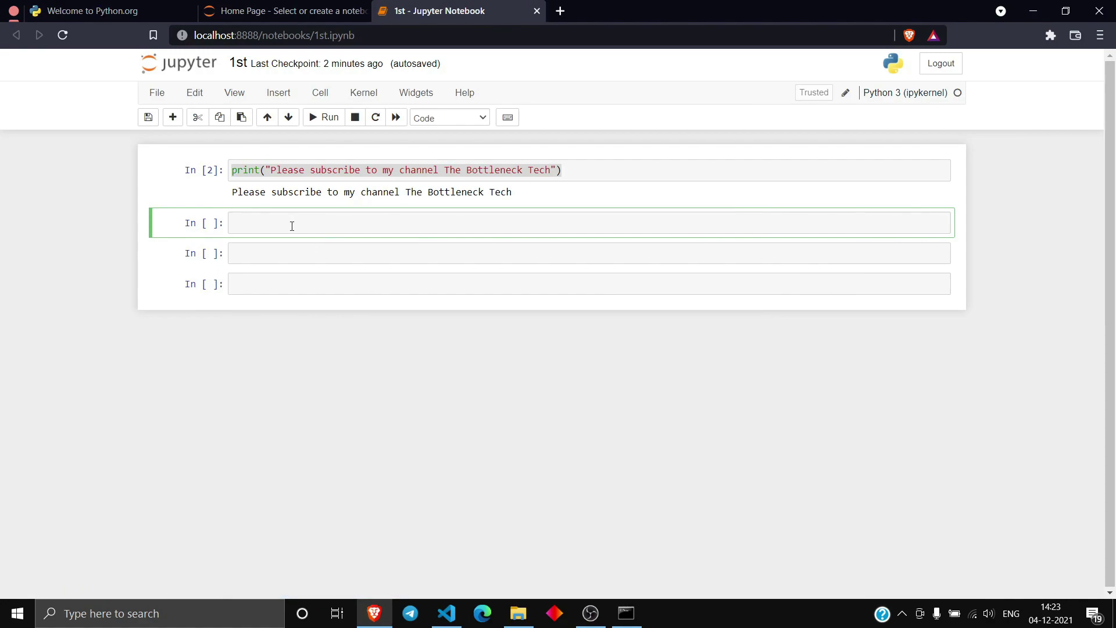
Go through the empty cells of the notebook and save it with a checkpoint.
left_click(296, 252)
left_click(290, 285)
left_click(303, 225)
left_click(148, 118)
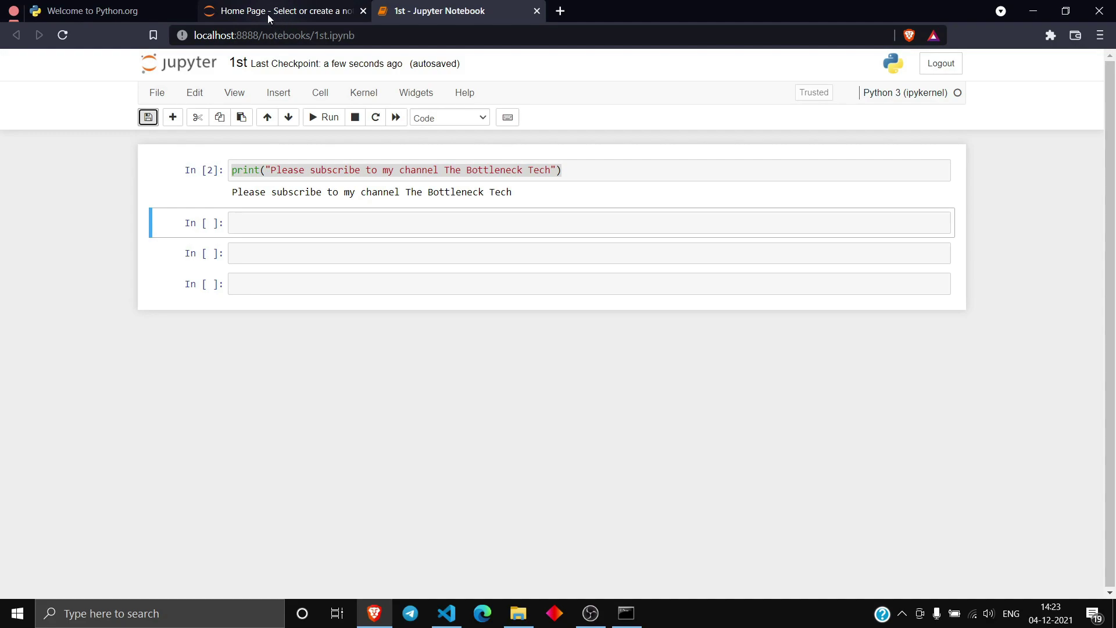
Open 1st.ipynb from the Jupyter home page and check for its file in the Scripts folder in File Explorer.
left_click(286, 17)
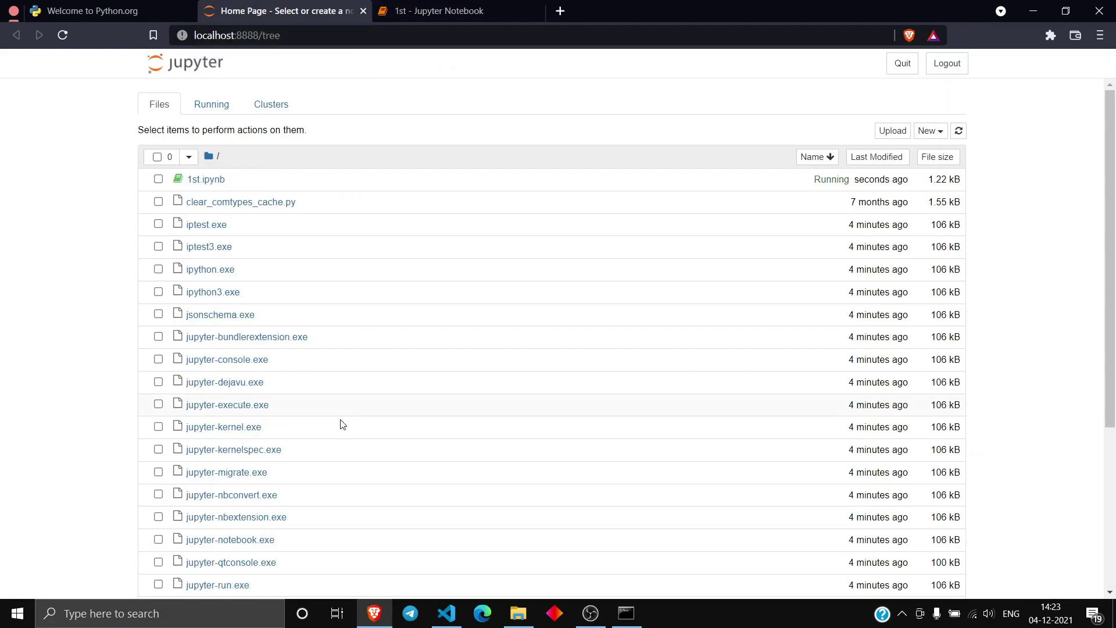
left_click(194, 181)
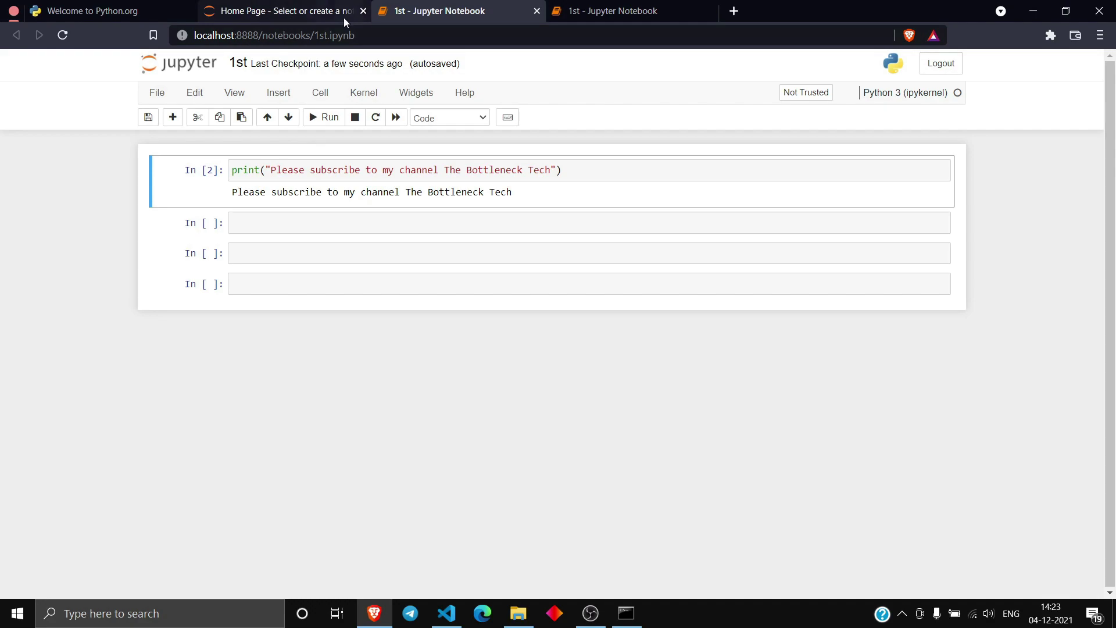
left_click(599, 12)
left_click(454, 11)
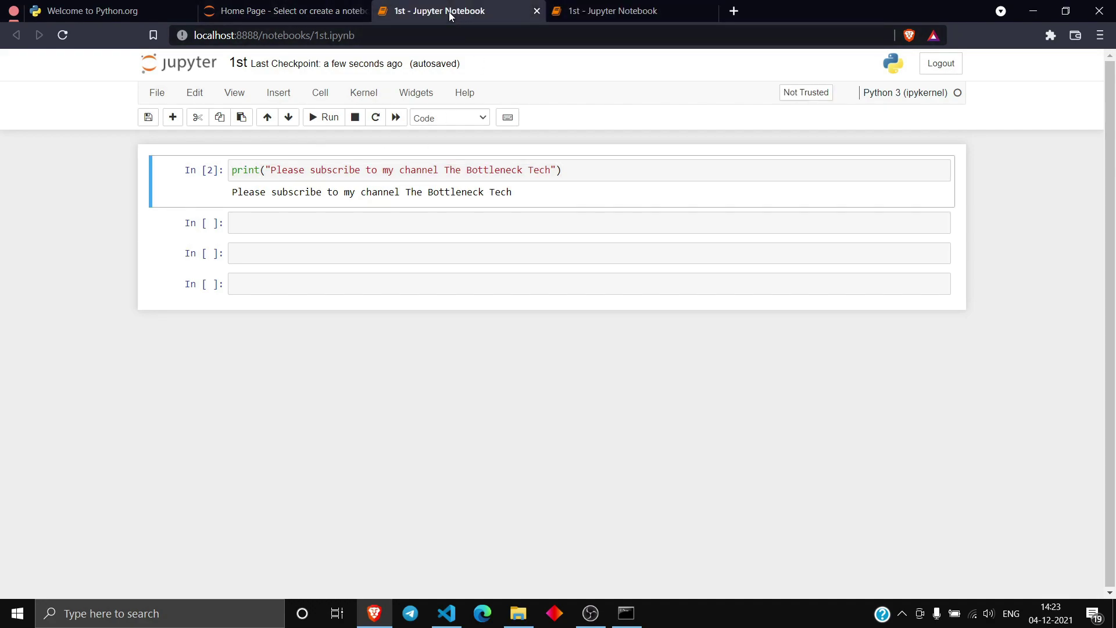
left_click(518, 614)
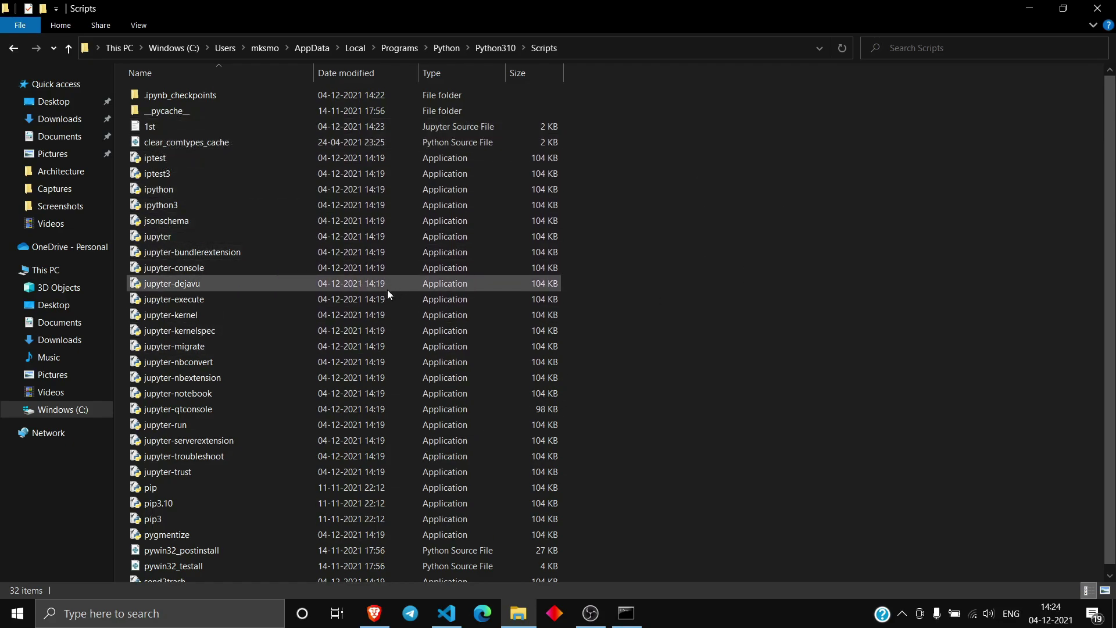
left_click(1029, 9)
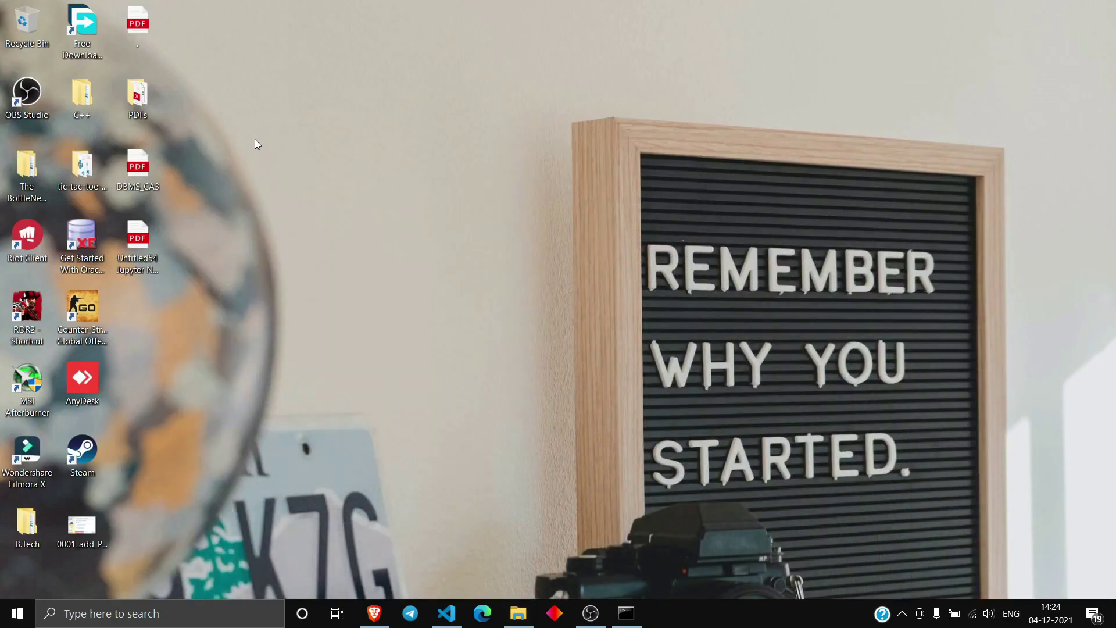
Create a new folder named Python on the desktop and open it.
right_click(413, 146)
mouse_move(336, 292)
left_click(434, 295)
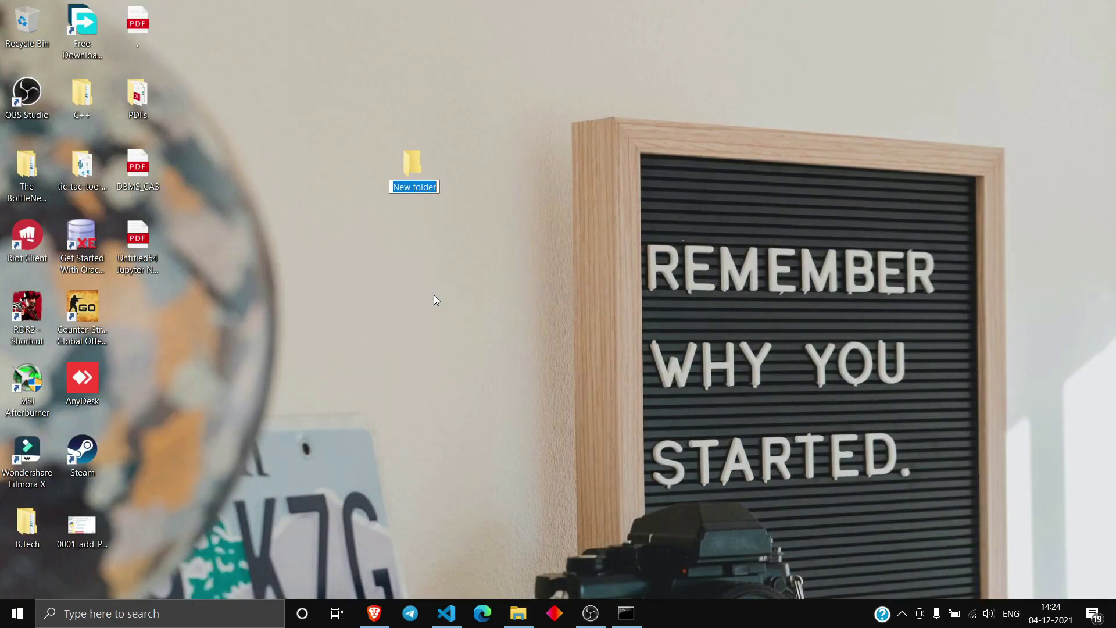
type("Python")
key("Return")
double_click(422, 168)
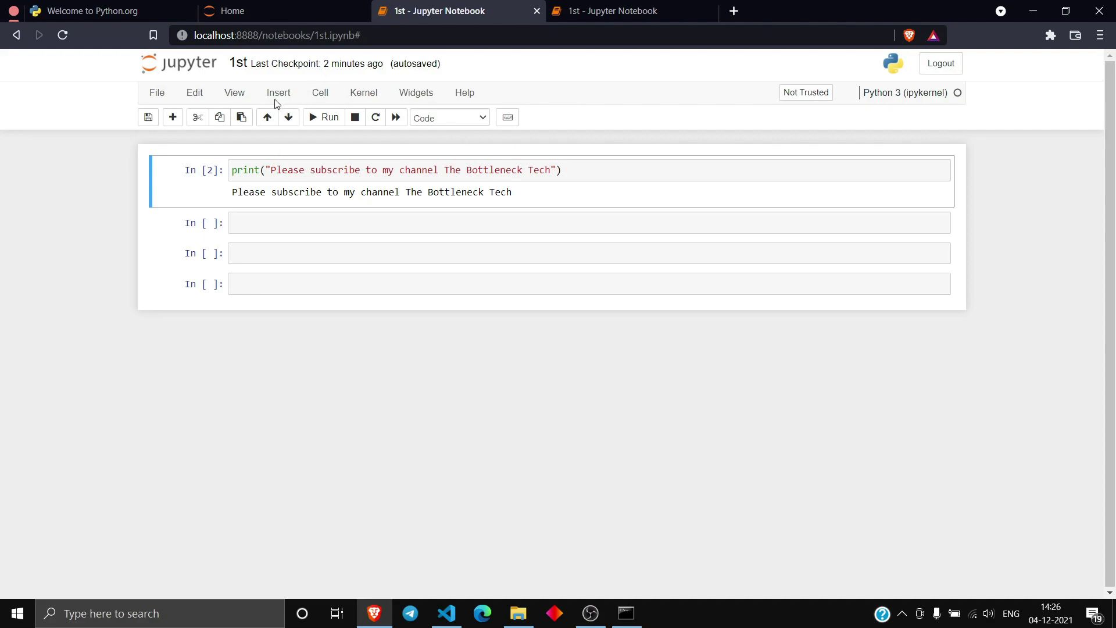
Close the Jupyter home page and both 1st notebook tabs, leave a new tab open, and minimize the browser.
left_click(537, 12)
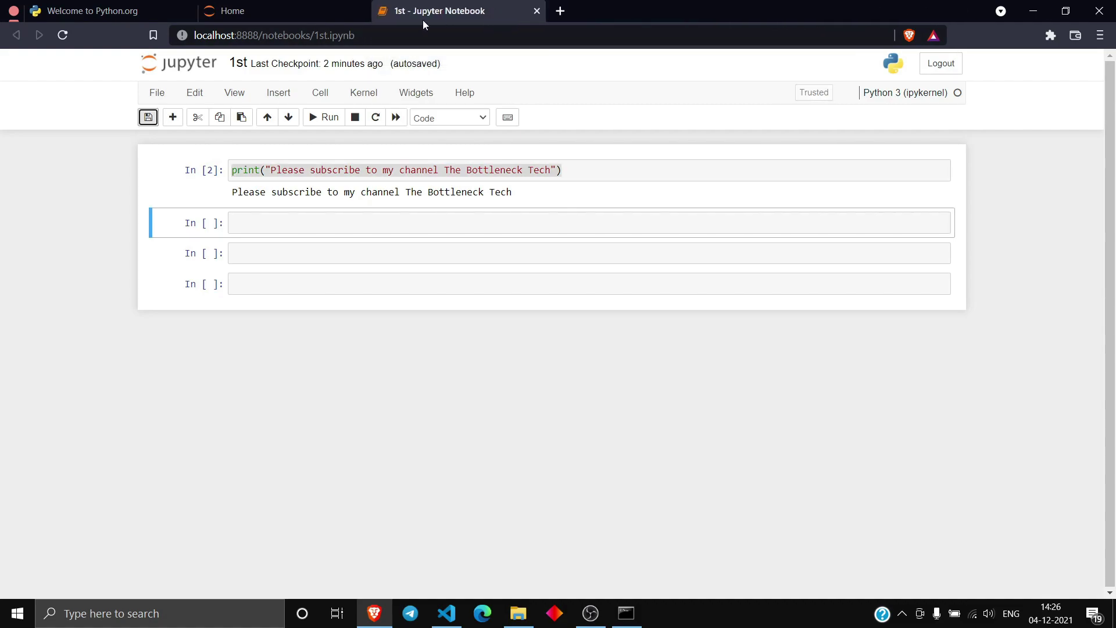
left_click(363, 11)
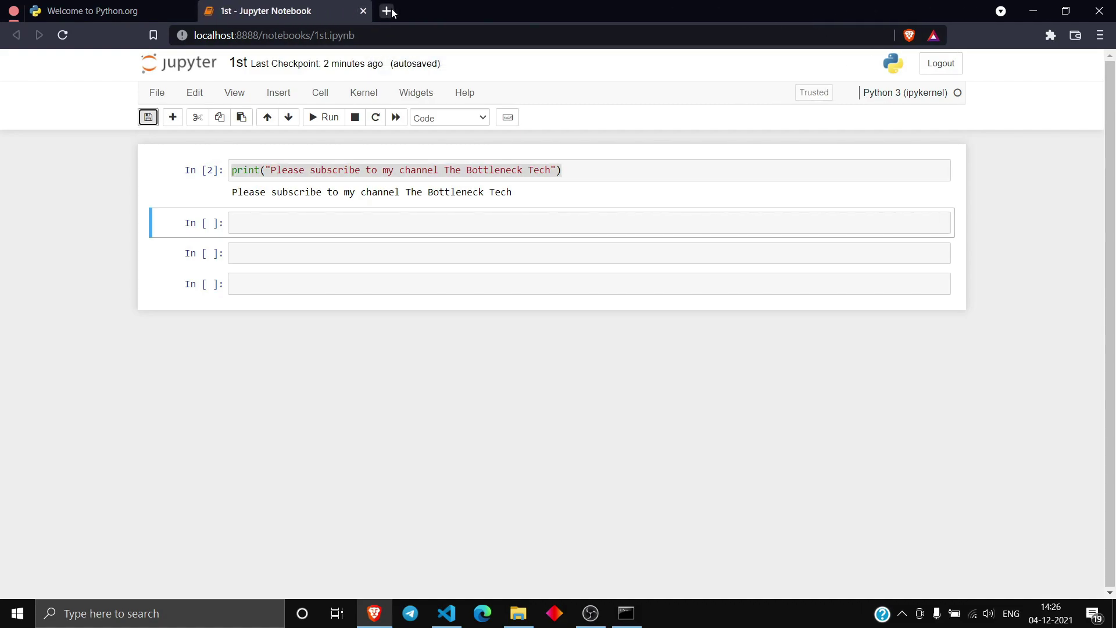
left_click(381, 12)
left_click(364, 11)
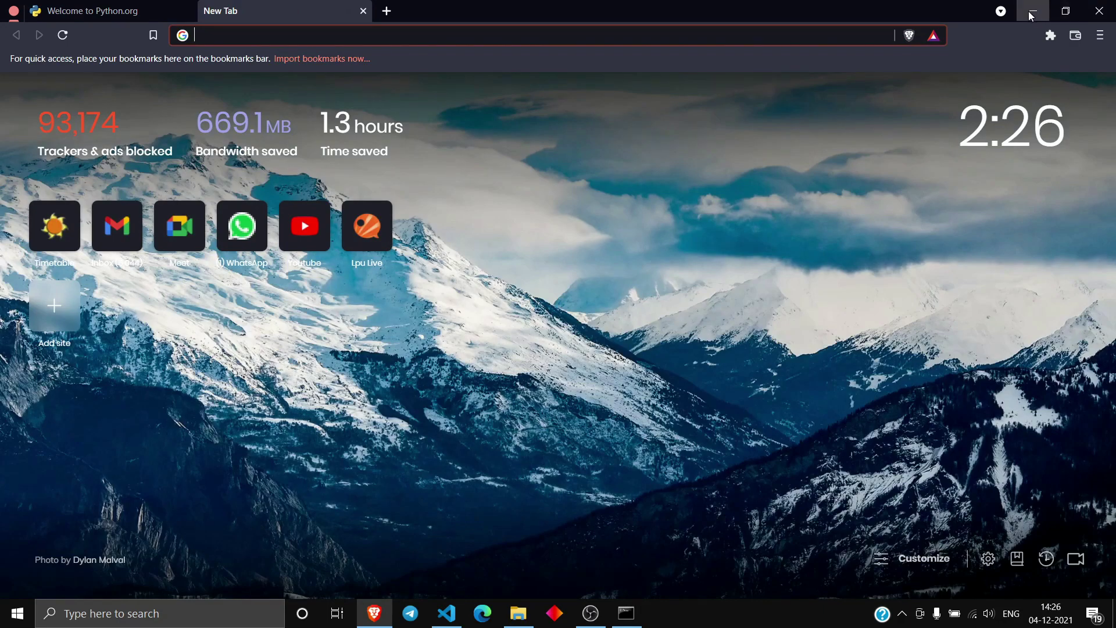
left_click(1034, 11)
Switch to the Command Prompt running Jupyter, maximize it to view the server log, and briefly check the browser's empty tab.
left_click(626, 613)
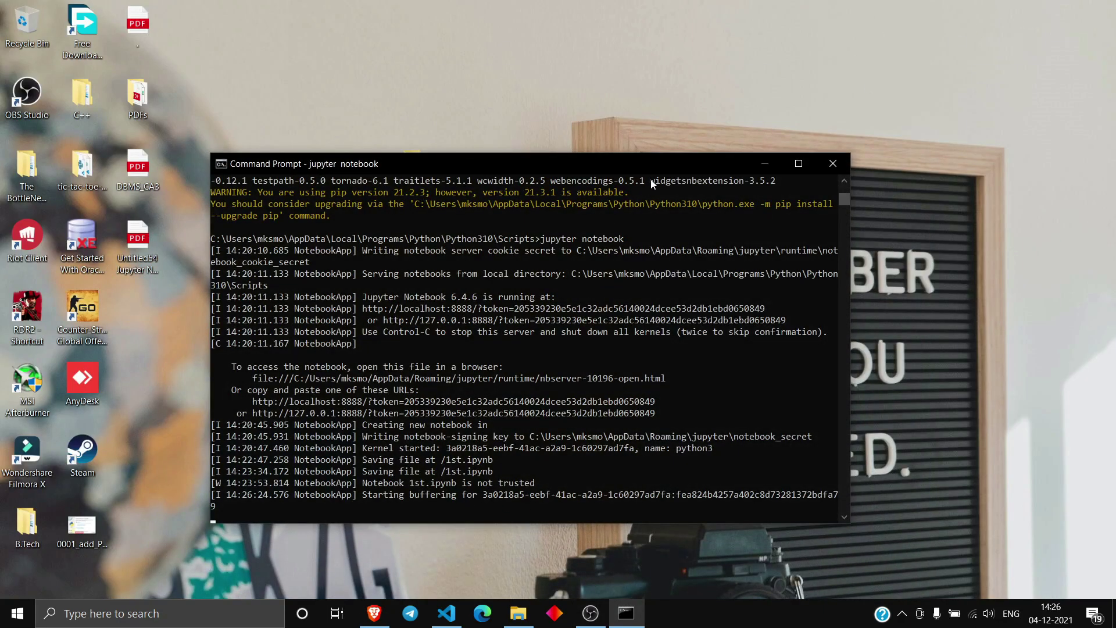
left_click(798, 164)
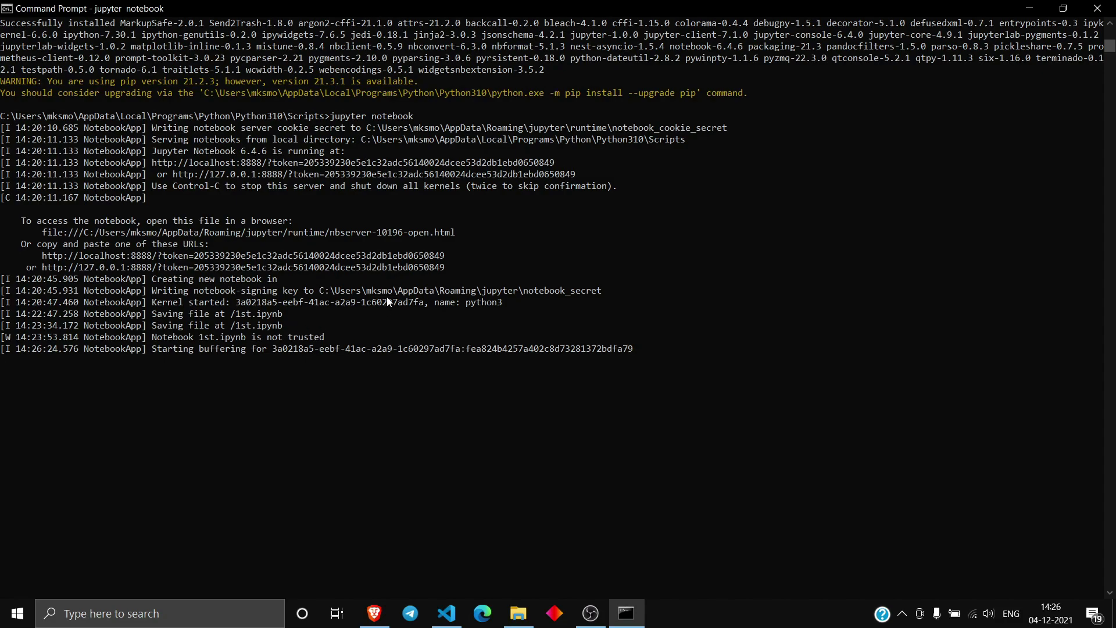
left_click(375, 623)
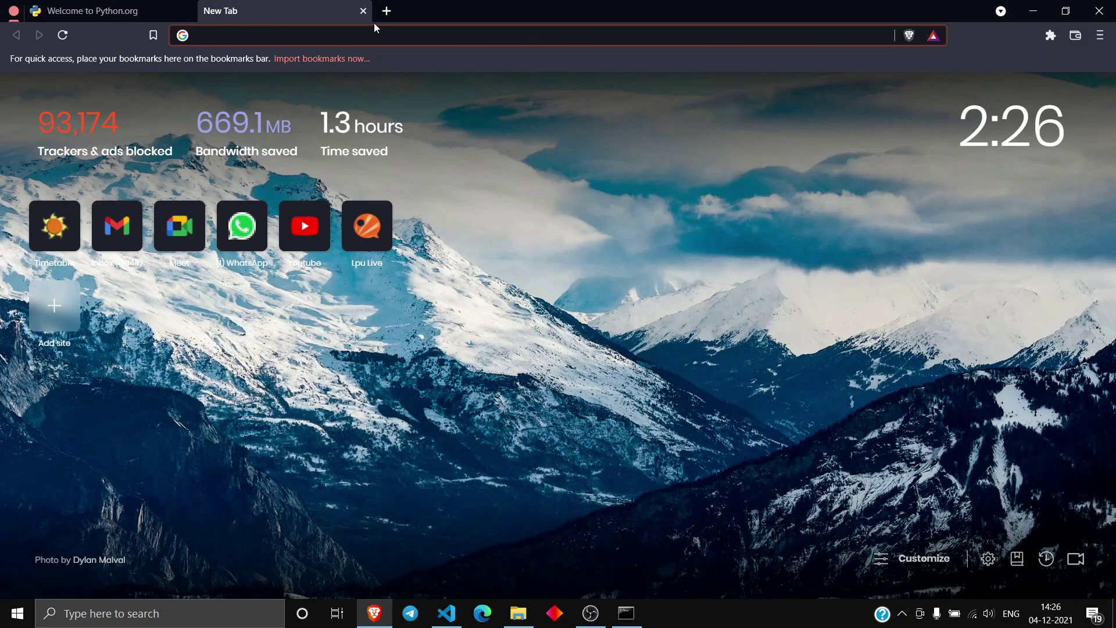
left_click(1033, 11)
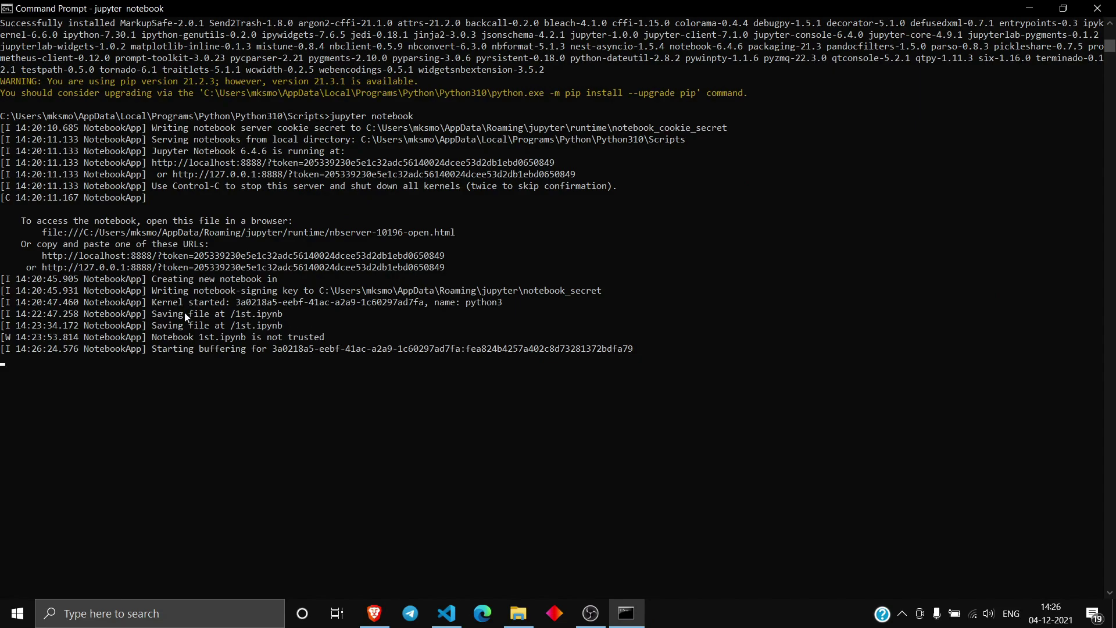
Copy the complete localhost:8888 access URL, including its token, from the Jupyter server log.
left_click(39, 256)
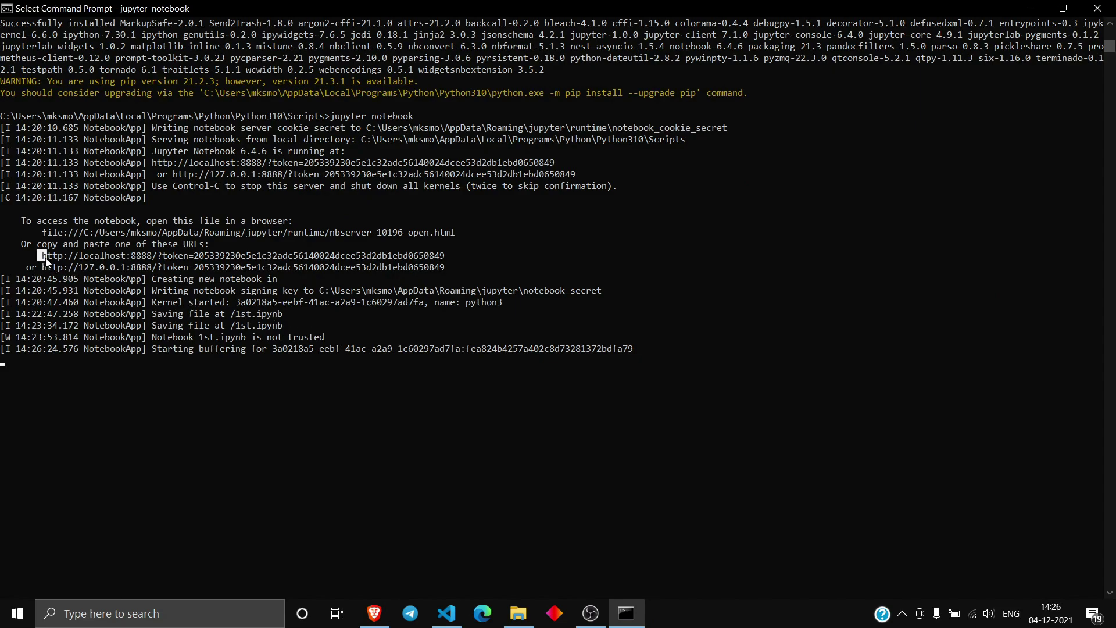
left_click_drag(81, 262, 446, 260)
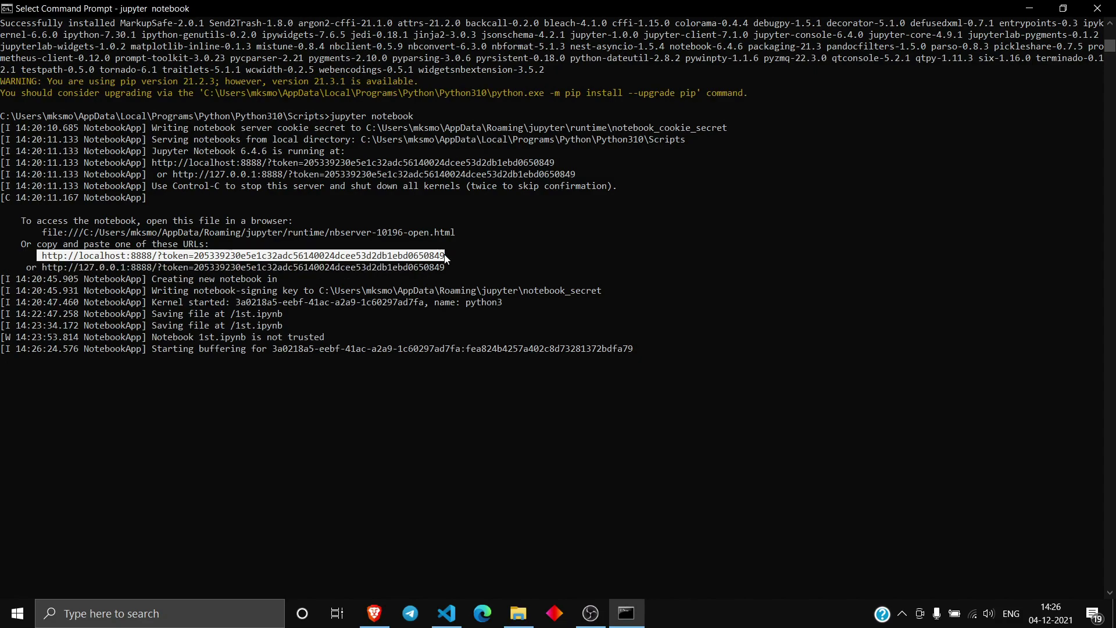
key("ctrl+c")
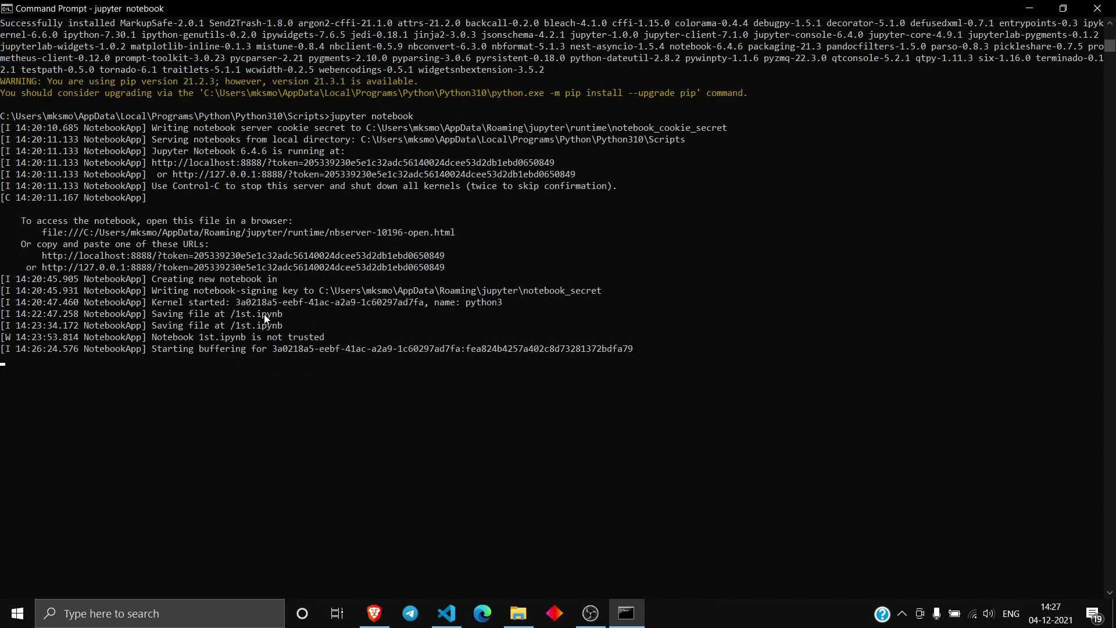
left_click(41, 257)
left_click_drag(43, 256, 446, 259)
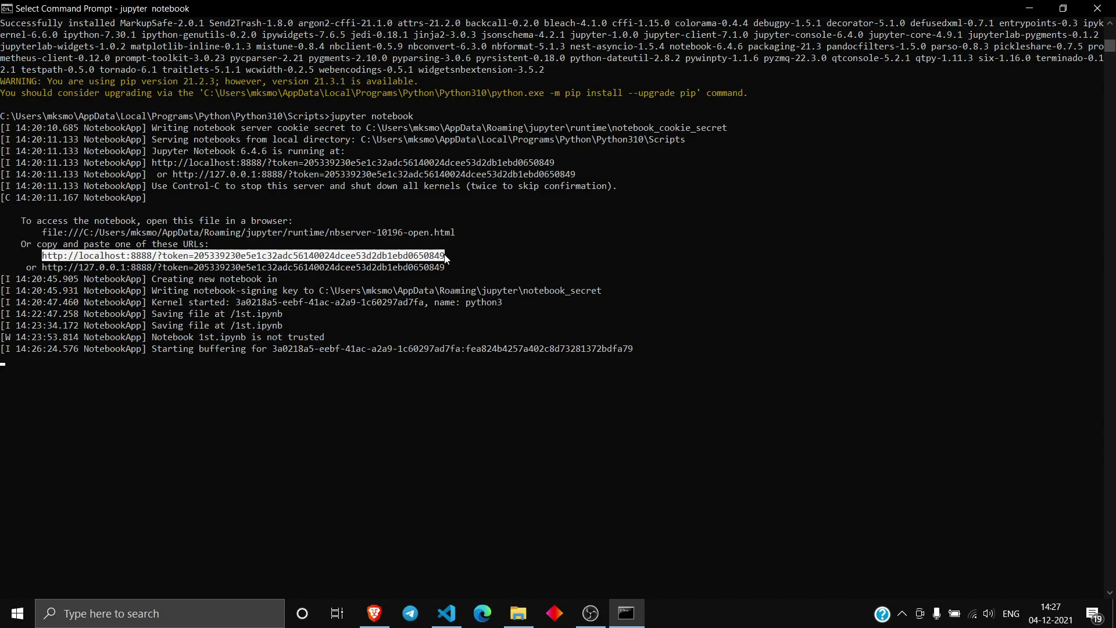
key("ctrl+c")
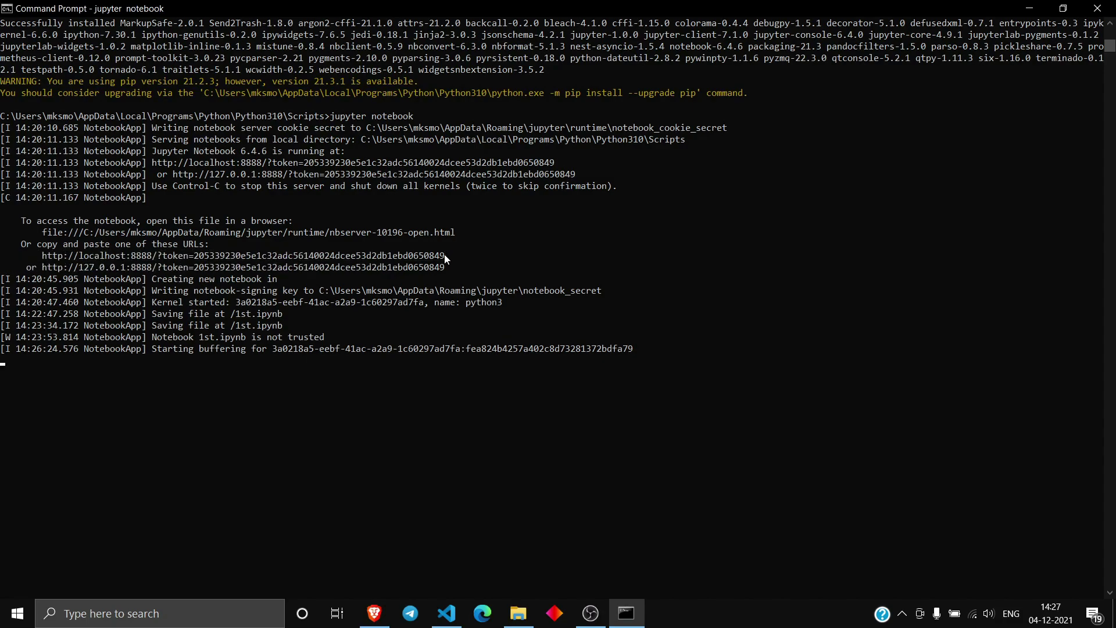
Load the copied tokenized localhost URL in the Brave browser, open 1st.ipynb from the Jupyter home page, and select its print line.
left_click(381, 611)
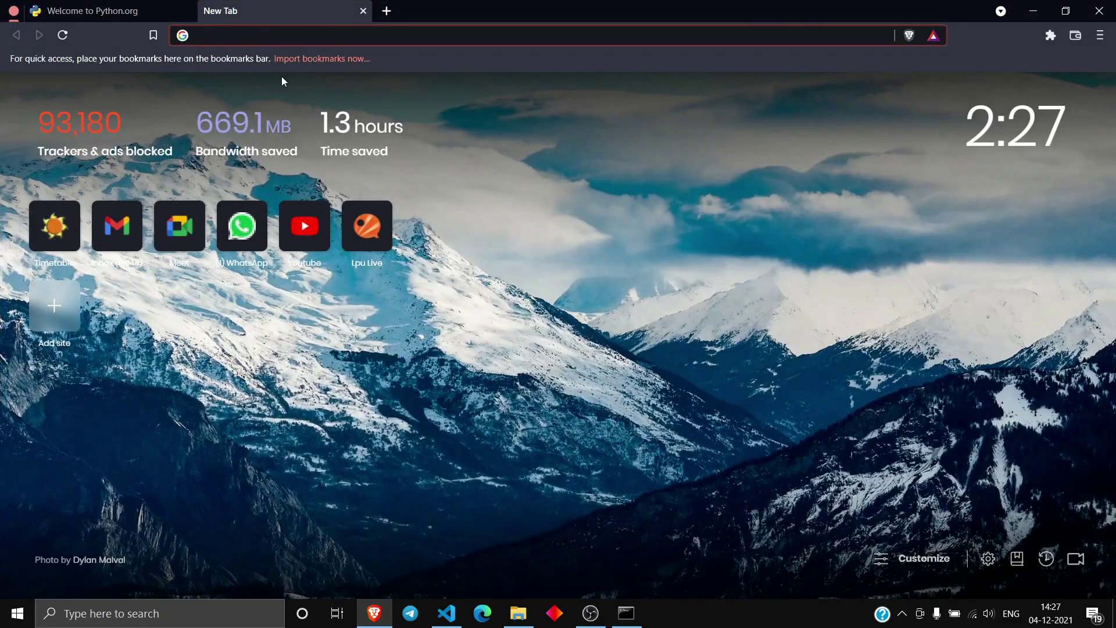
key("ctrl+v")
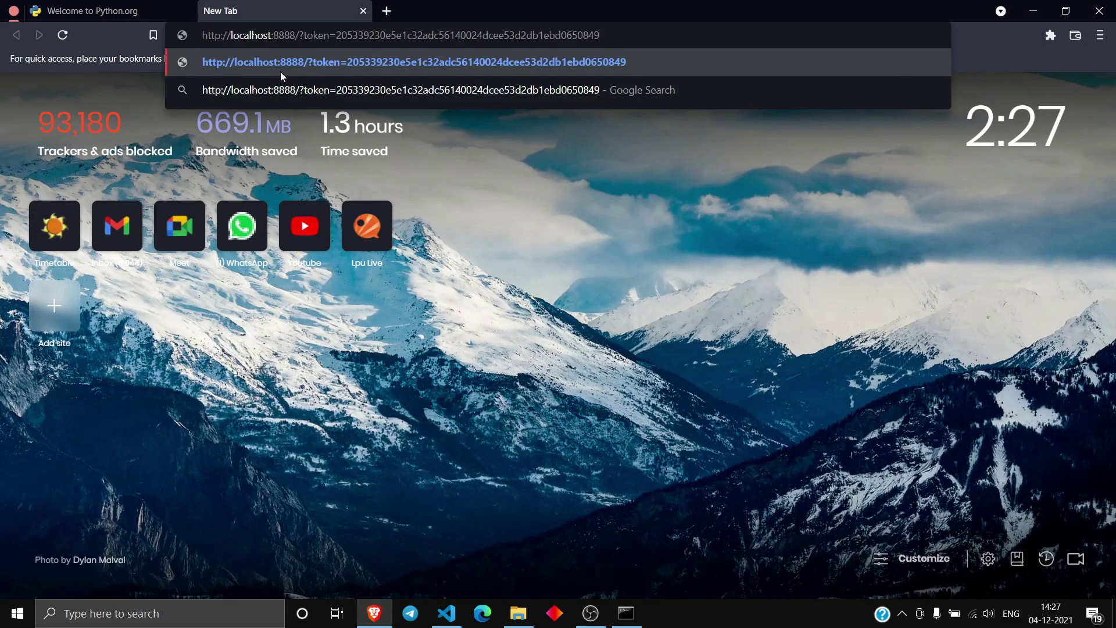
key("Return")
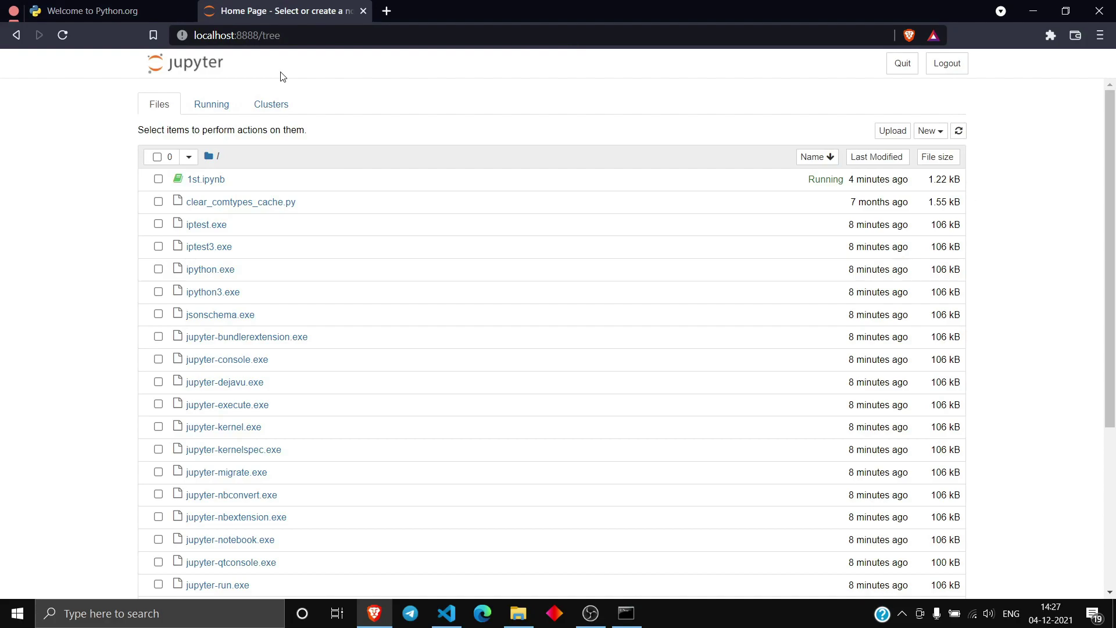
left_click(208, 180)
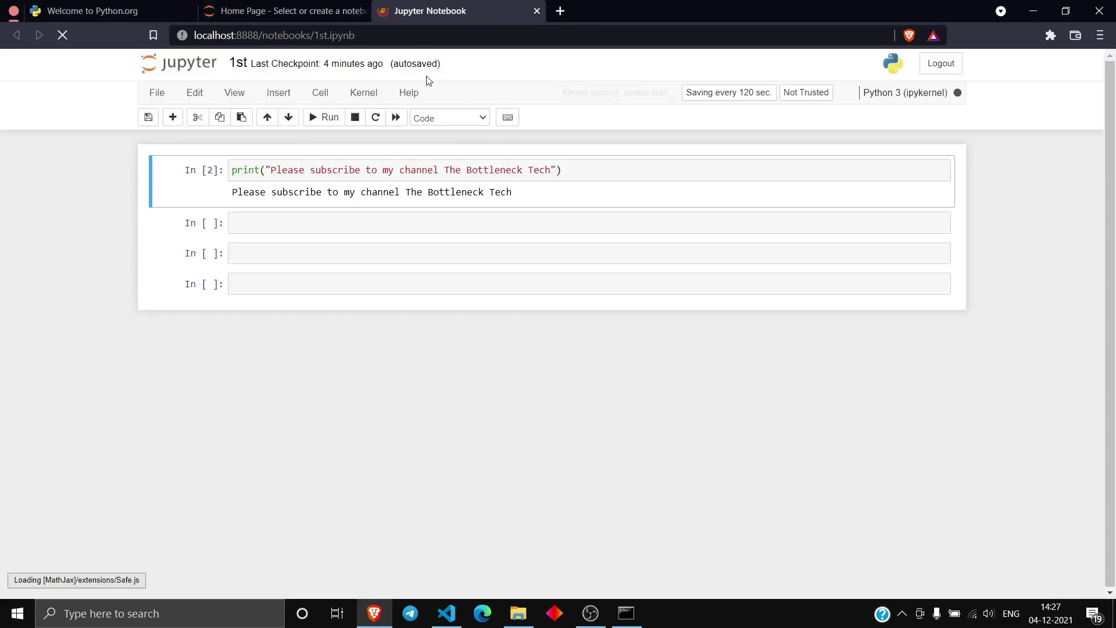
left_click_drag(231, 170, 646, 173)
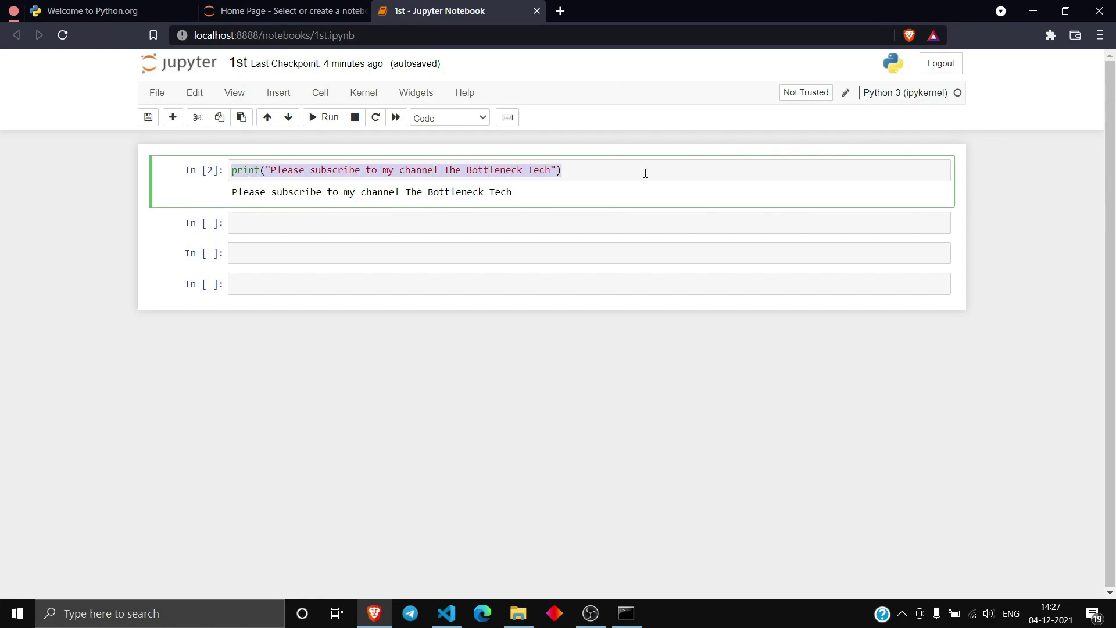
Close the Jupyter home page and 1st notebook tabs, open a new tab, and minimize the browser.
left_click(364, 11)
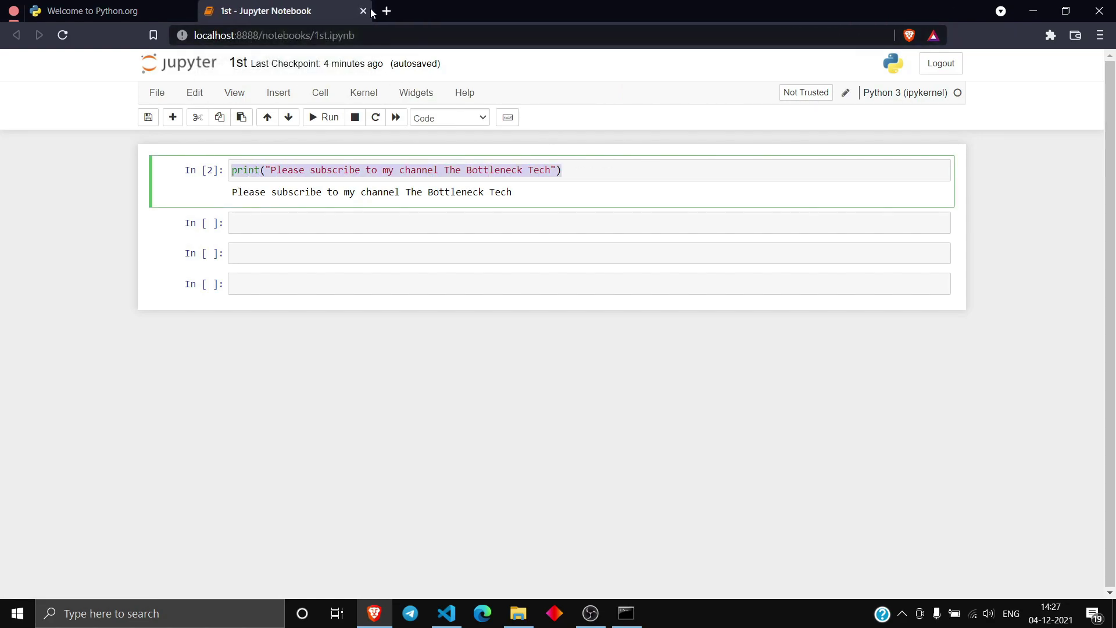
left_click(363, 11)
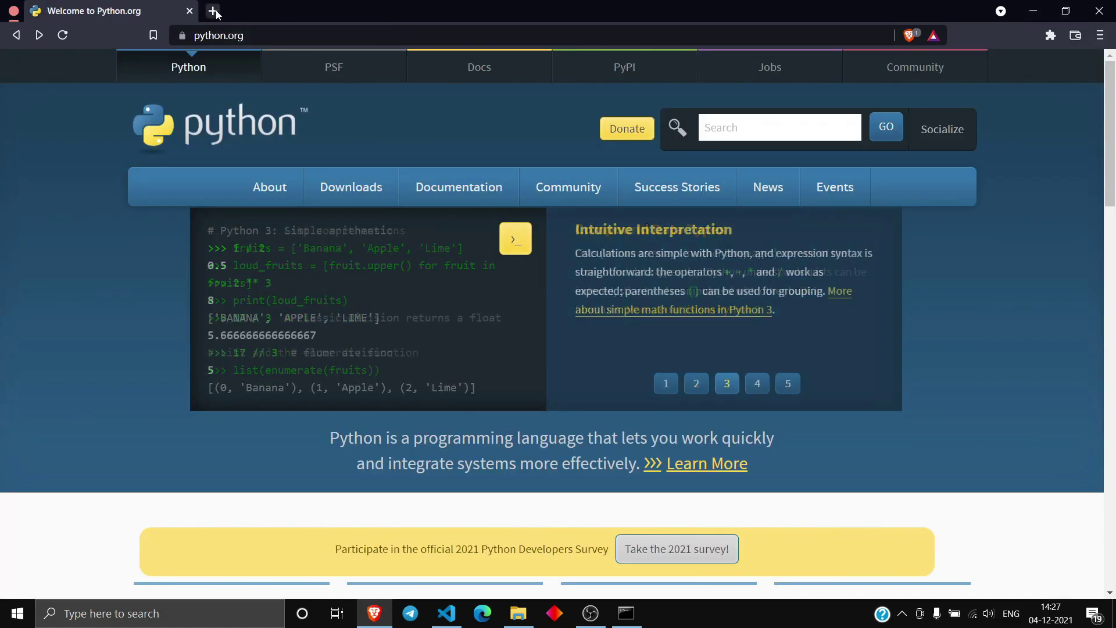
key("ctrl+t")
left_click(1034, 11)
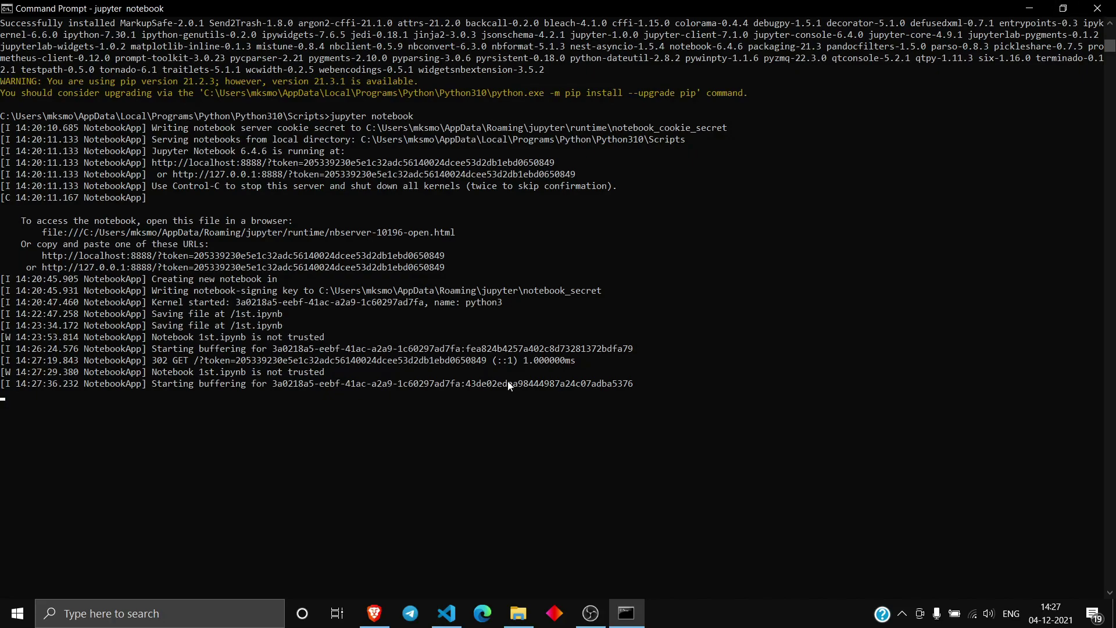
Close the Command Prompt window running the notebook server and refresh the desktop.
left_click(1099, 9)
right_click(606, 120)
left_click(571, 182)
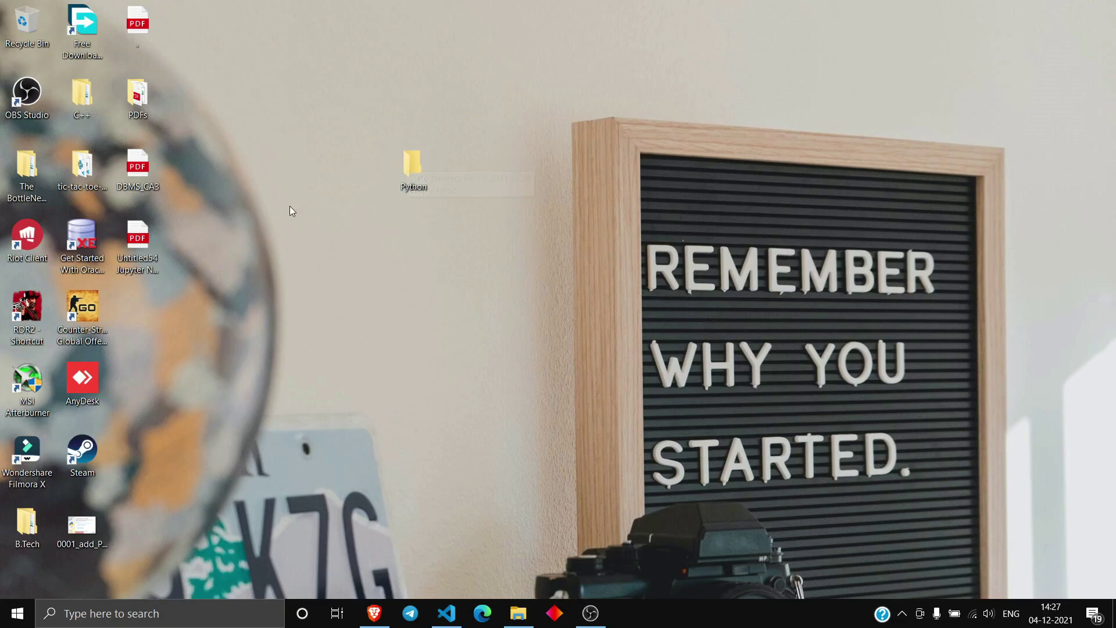
Open the Python folder on the desktop, start a command prompt in that folder, and run jupyter notebook.
double_click(415, 166)
left_click(194, 48)
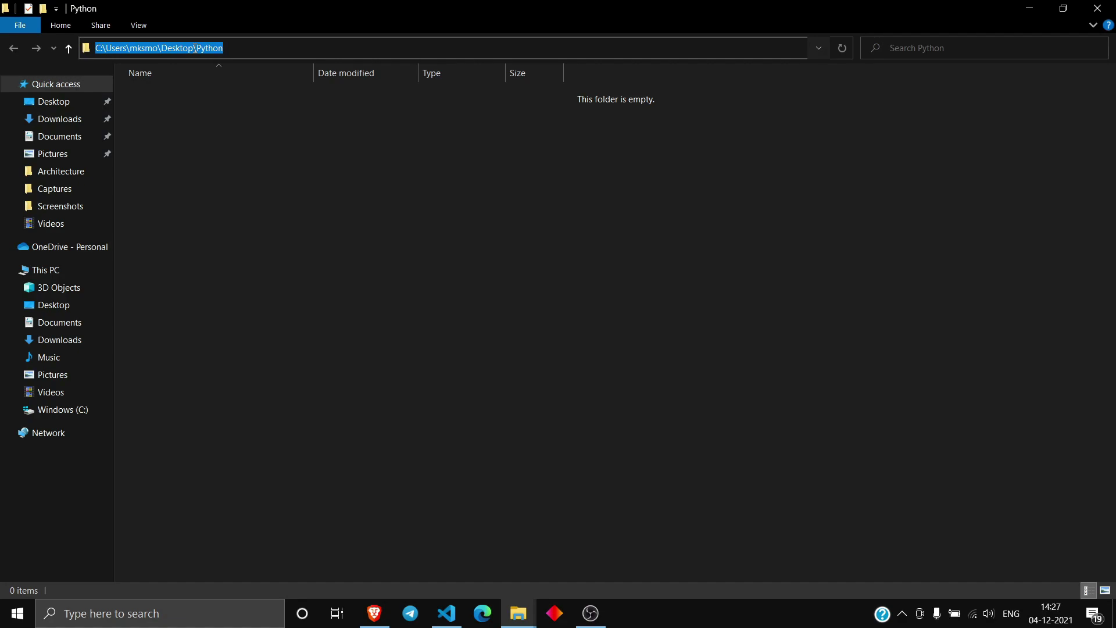
type("cmd")
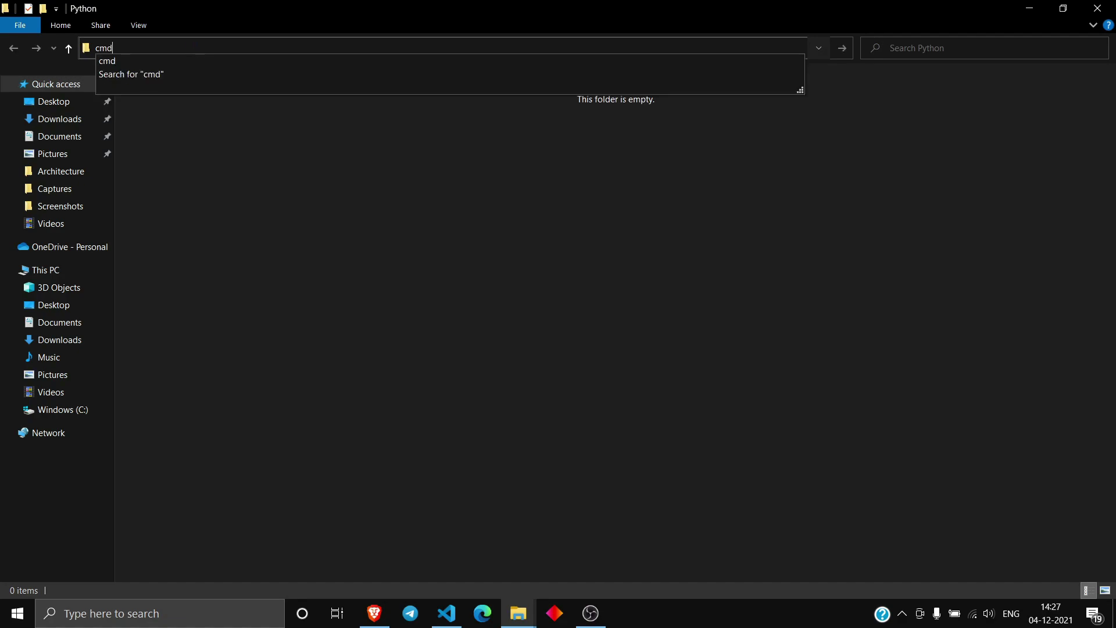
key("Return")
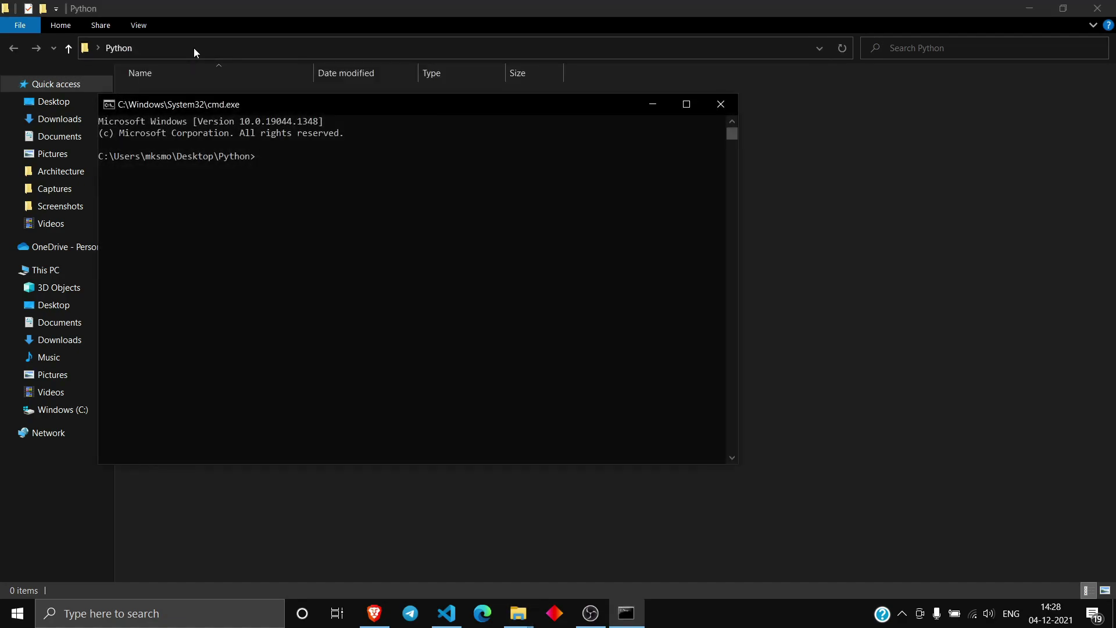
type("jupyter notebook")
key("Return")
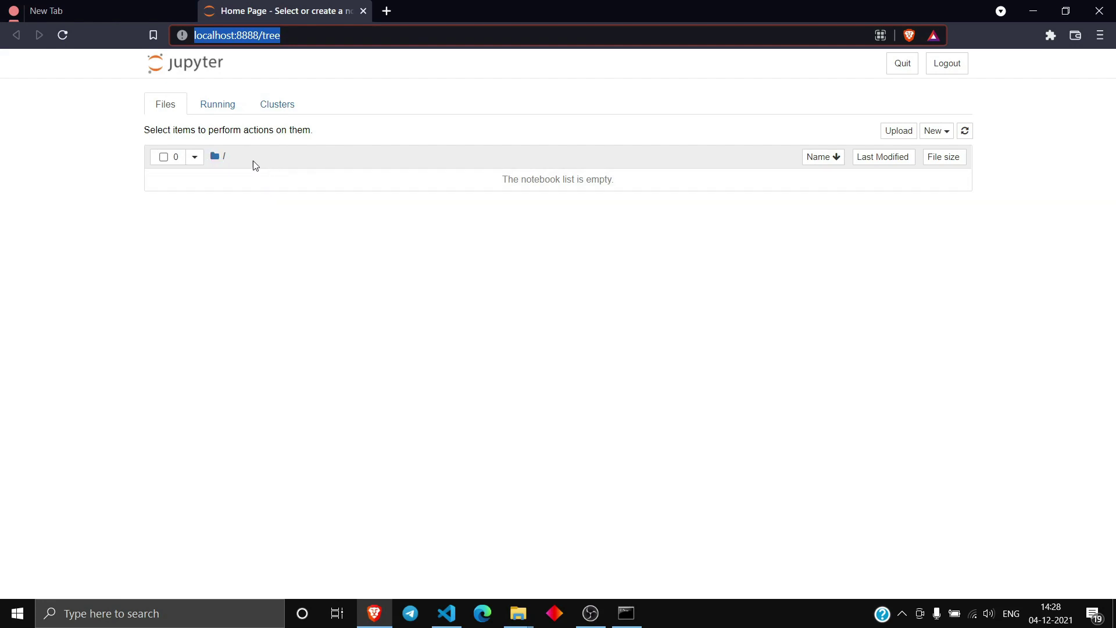
Create a new Python 3 notebook and run print(2+3) in its first cell.
left_click(916, 240)
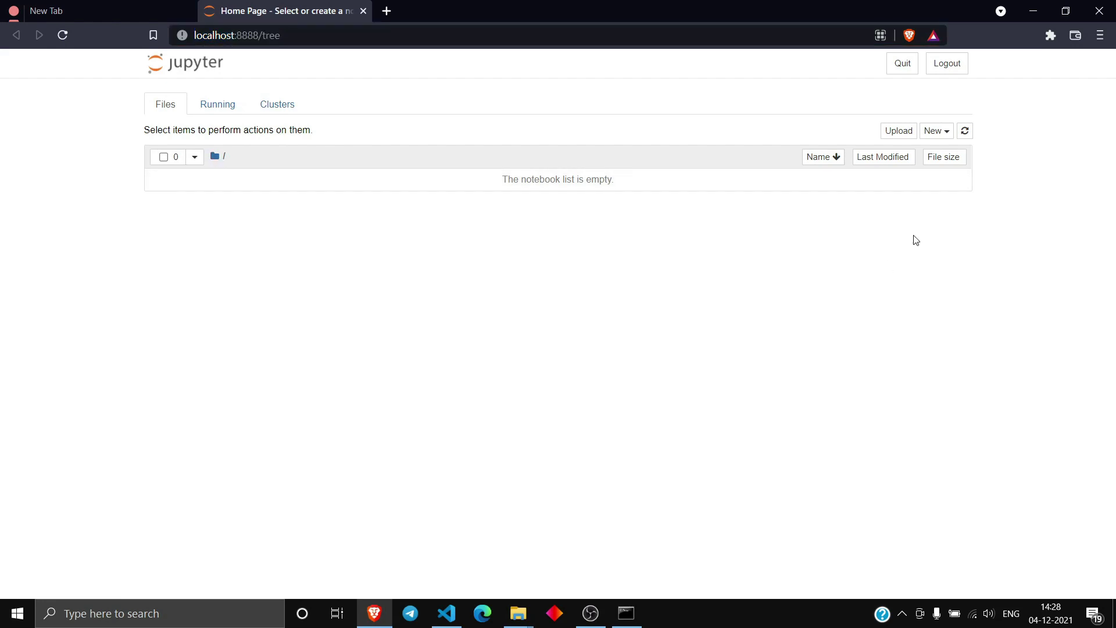
left_click(940, 133)
left_click(891, 168)
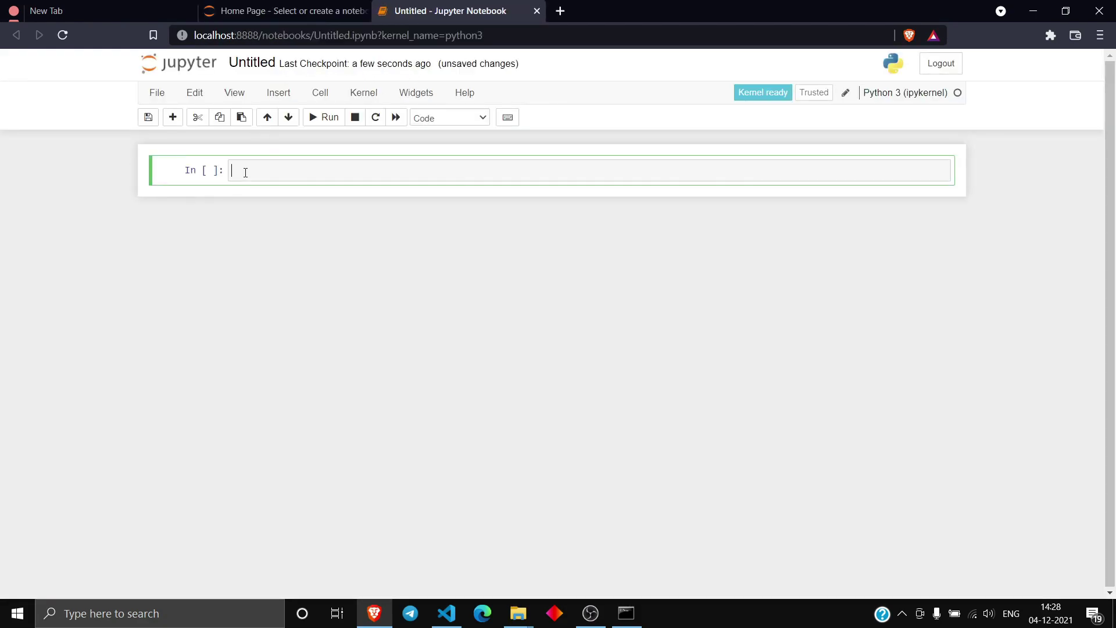
type("p")
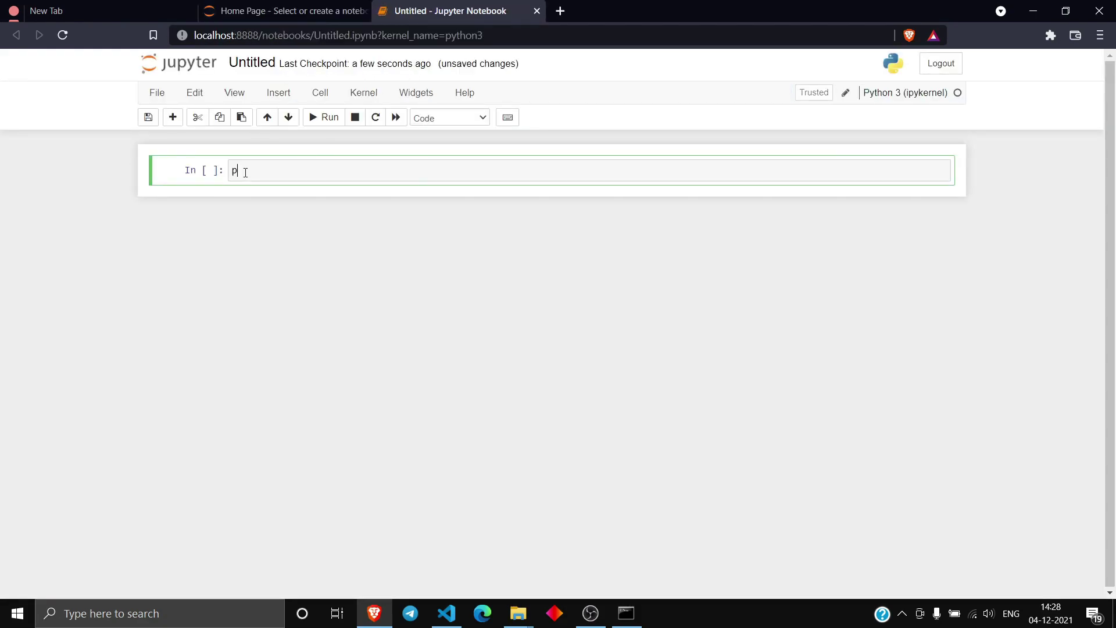
type("rint(2+3")
key("ctrl+Return")
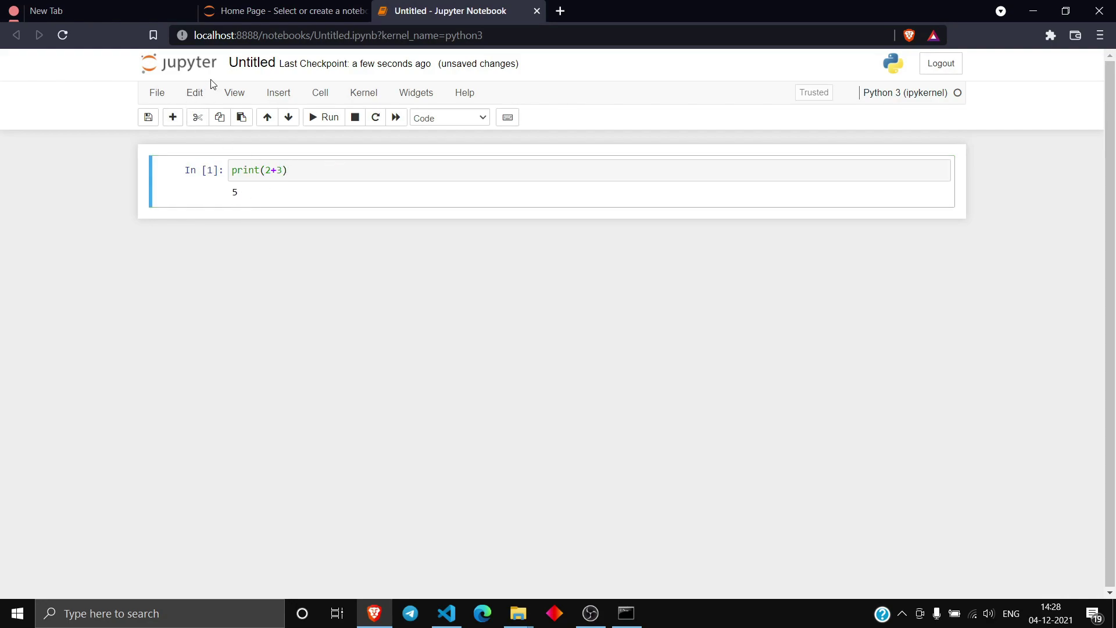
Rename the untitled notebook as Math and save it with a checkpoint.
left_click(251, 66)
key("BackSpace")
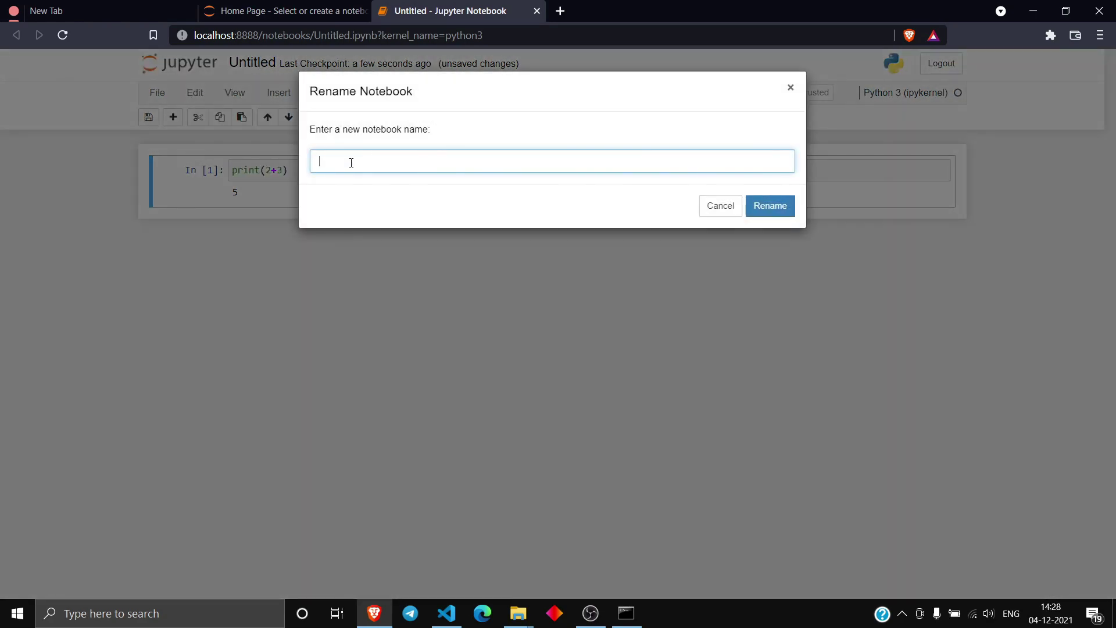
type("Math")
left_click(769, 207)
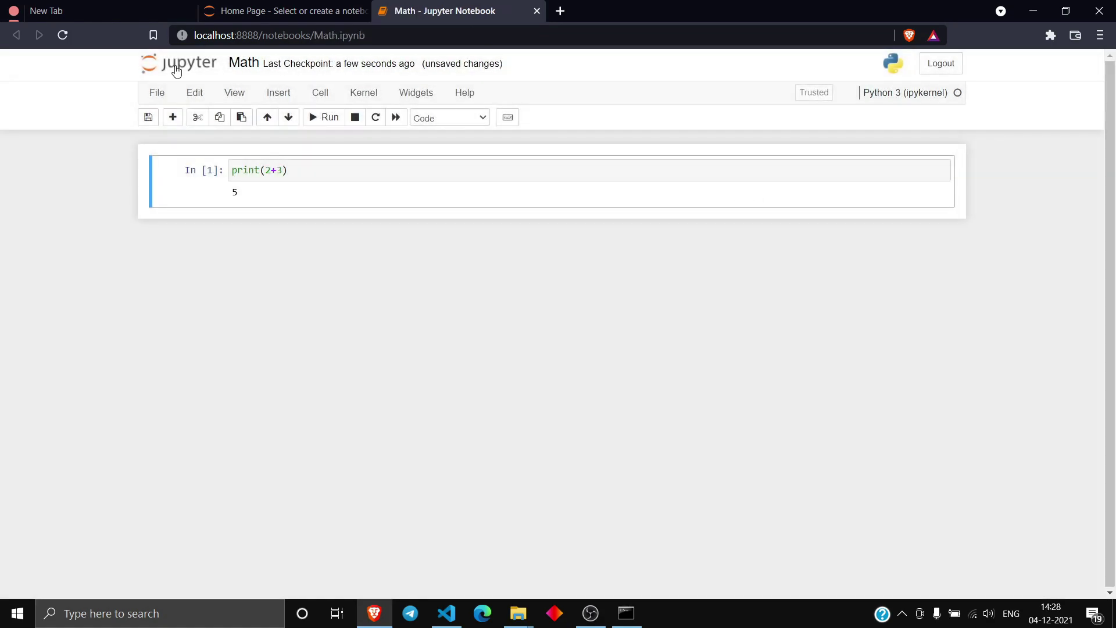
left_click(147, 119)
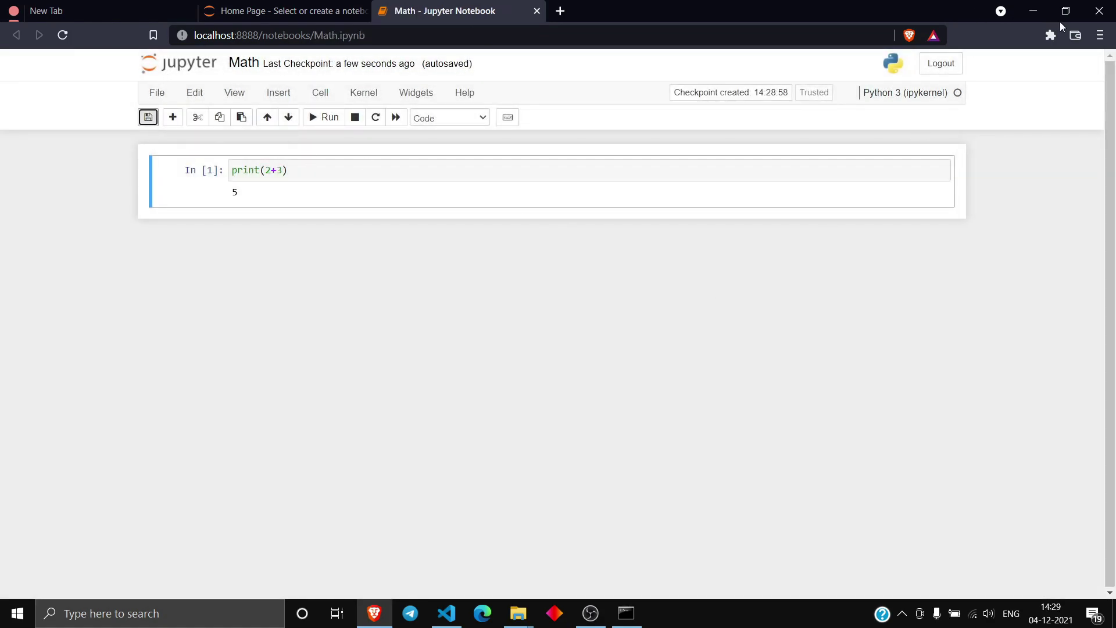
Minimize the browser and command prompt, check the desktop Python folder for the Math notebook file, and show the desktop.
left_click(1033, 11)
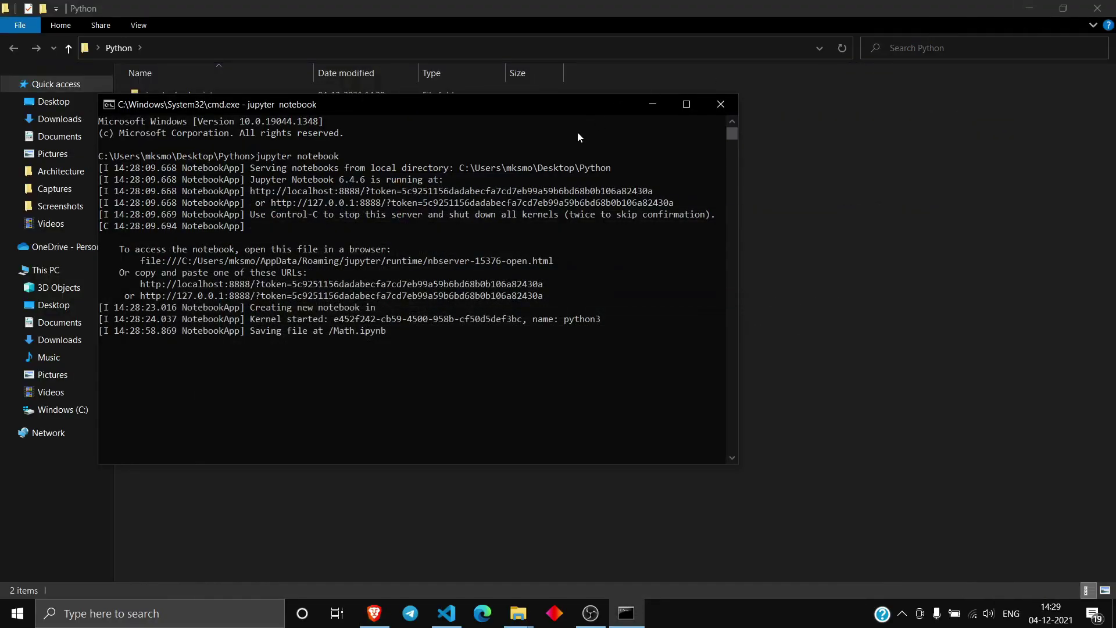
left_click(653, 107)
right_click(162, 164)
left_click(268, 246)
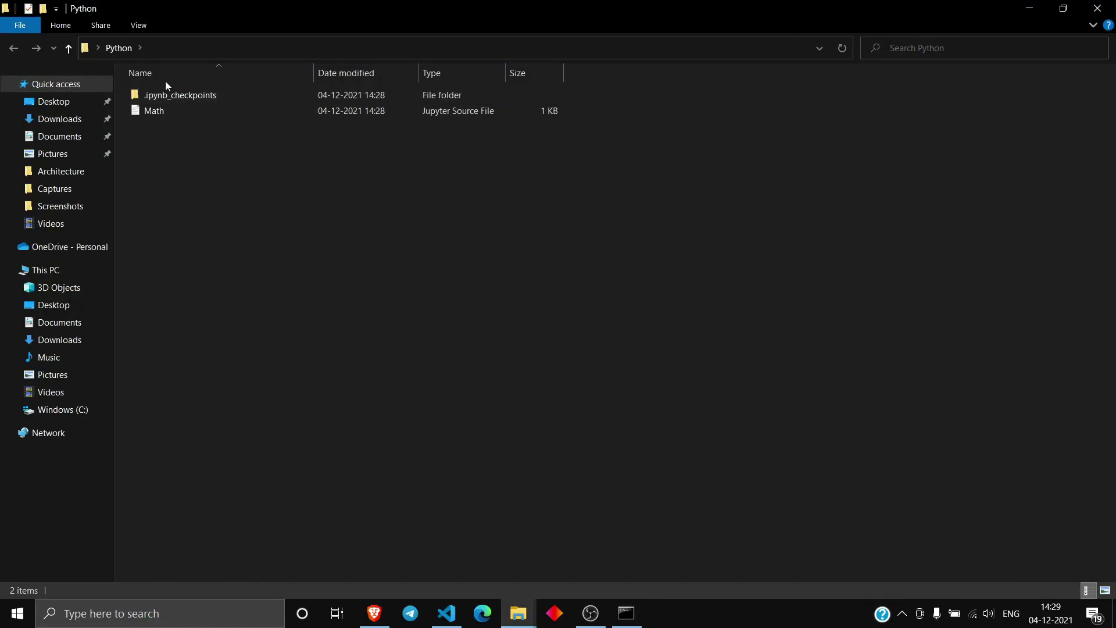
key("super+d")
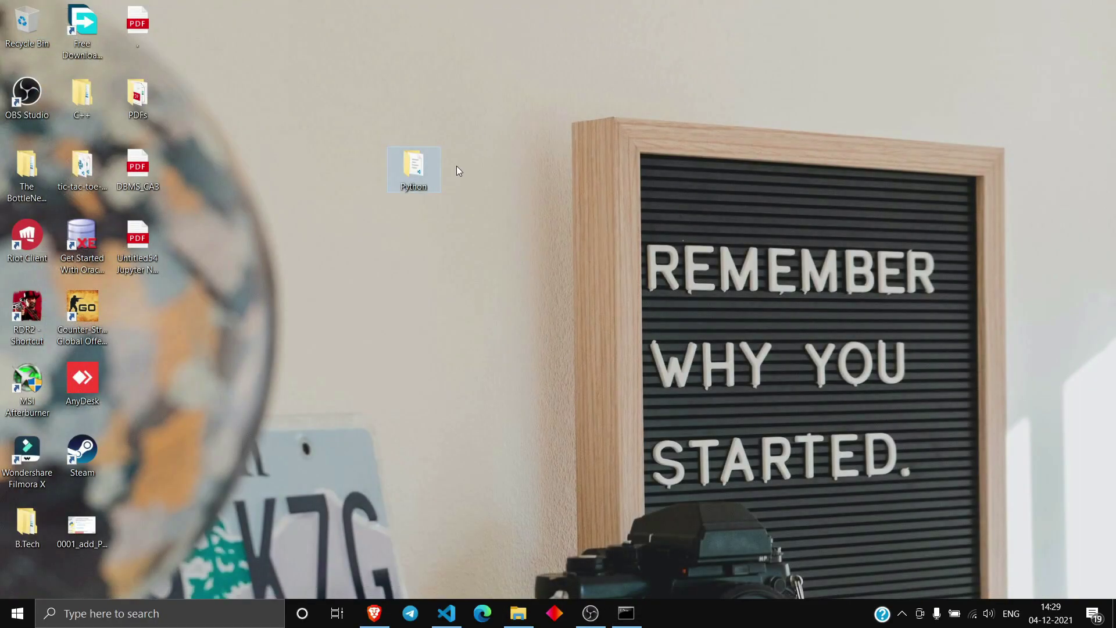
Check the Python folder for the Math notebook, close the running command prompt and the folder, and refresh the desktop.
double_click(414, 166)
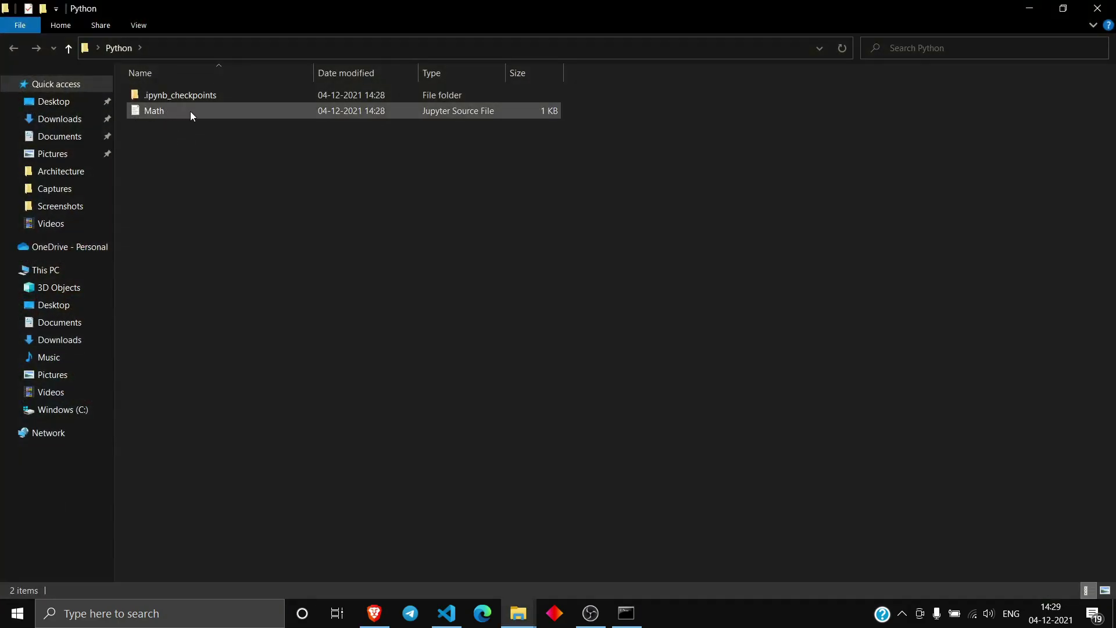
left_click(627, 614)
left_click(725, 106)
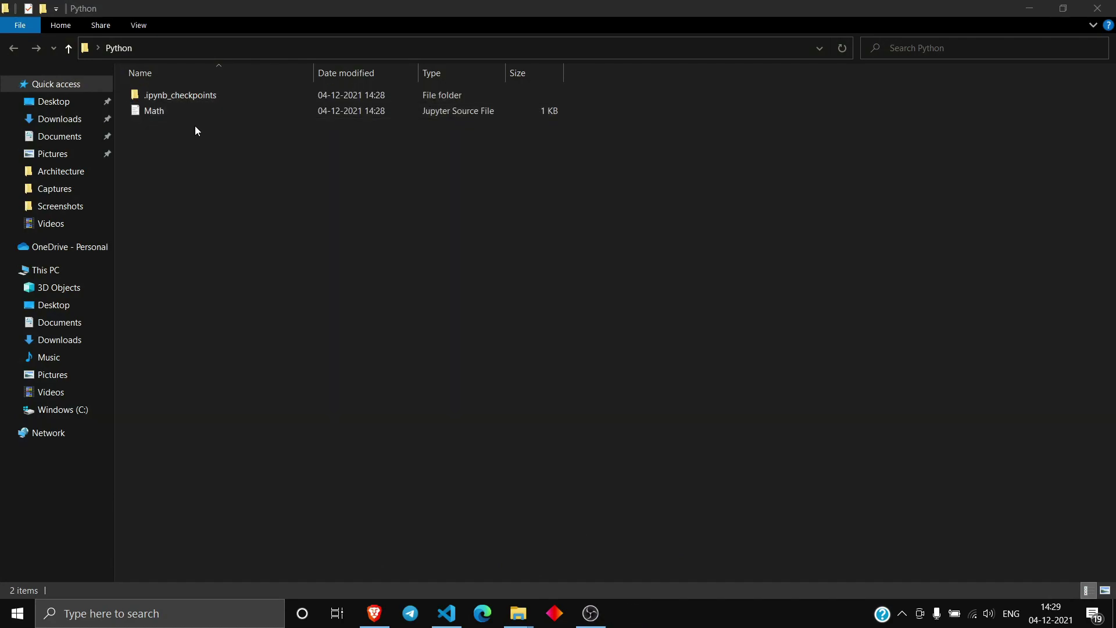
left_click(254, 204)
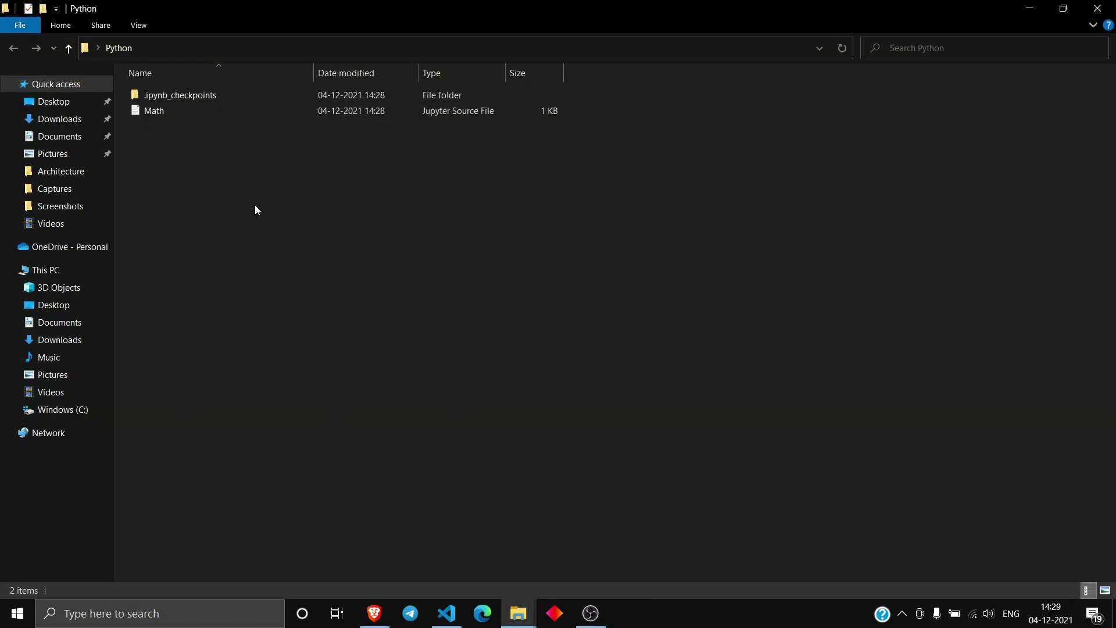
left_click(1098, 8)
right_click(522, 34)
left_click(473, 97)
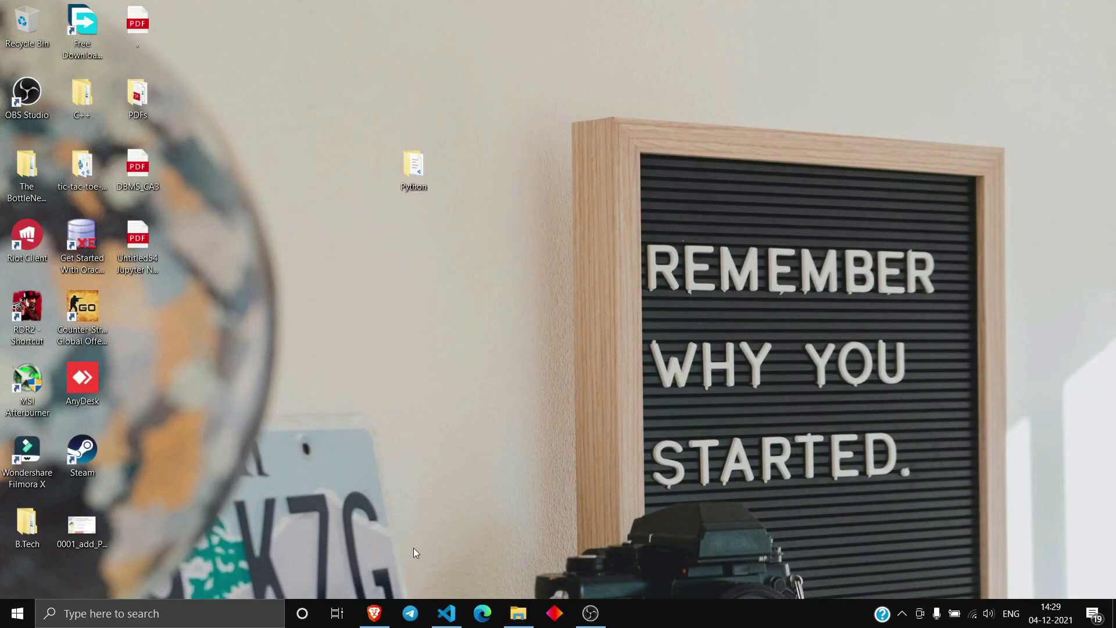
Start a new Command Prompt and change its directory to the desktop's Python folder using cd desktop and cd Python.
left_click(215, 617)
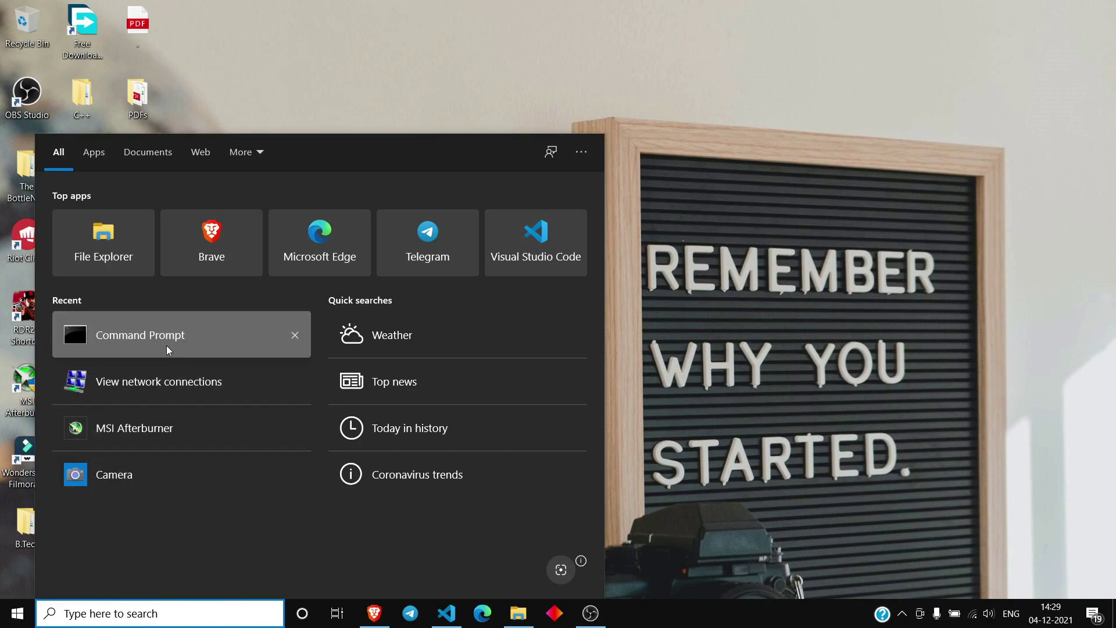
left_click(167, 347)
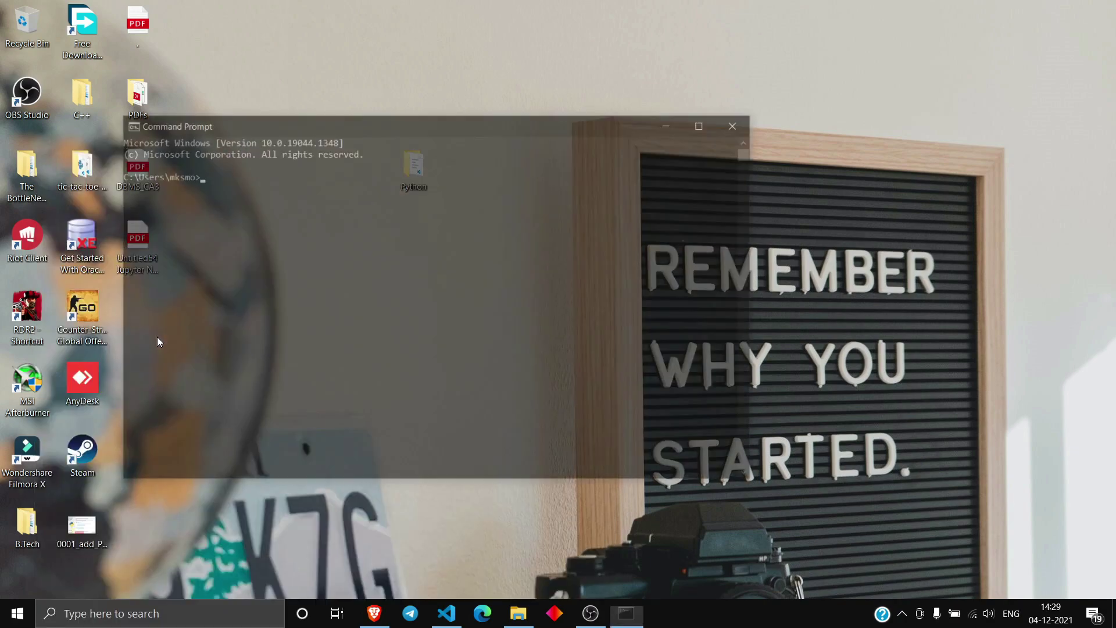
left_click(202, 173)
type("cd")
key("Return")
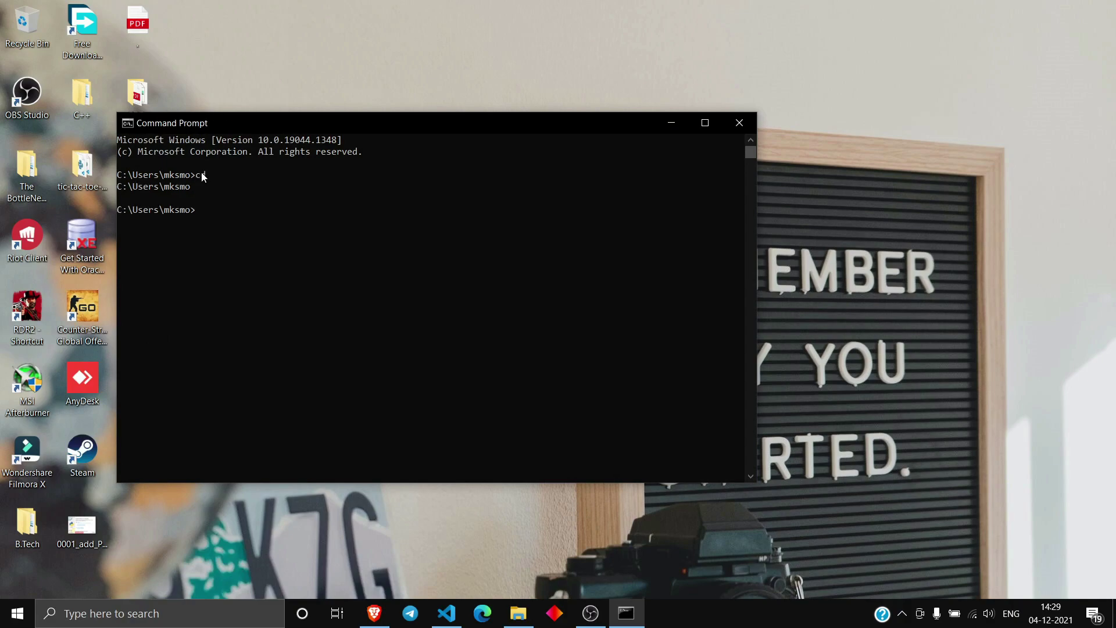
type("cd desktop")
key("Return")
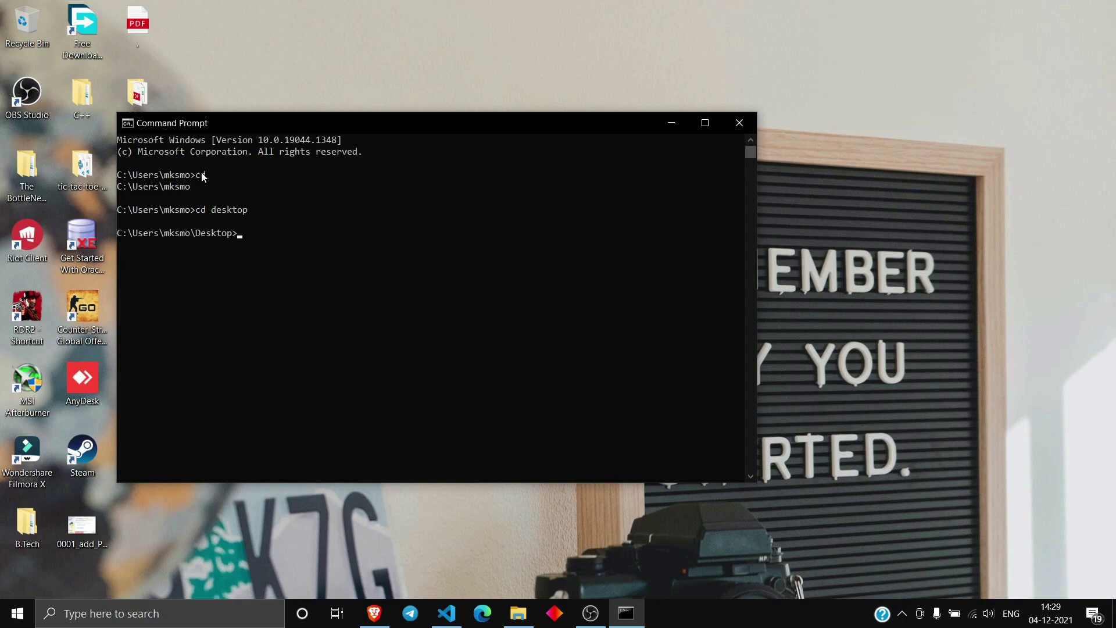
type("cd Python")
key("Return")
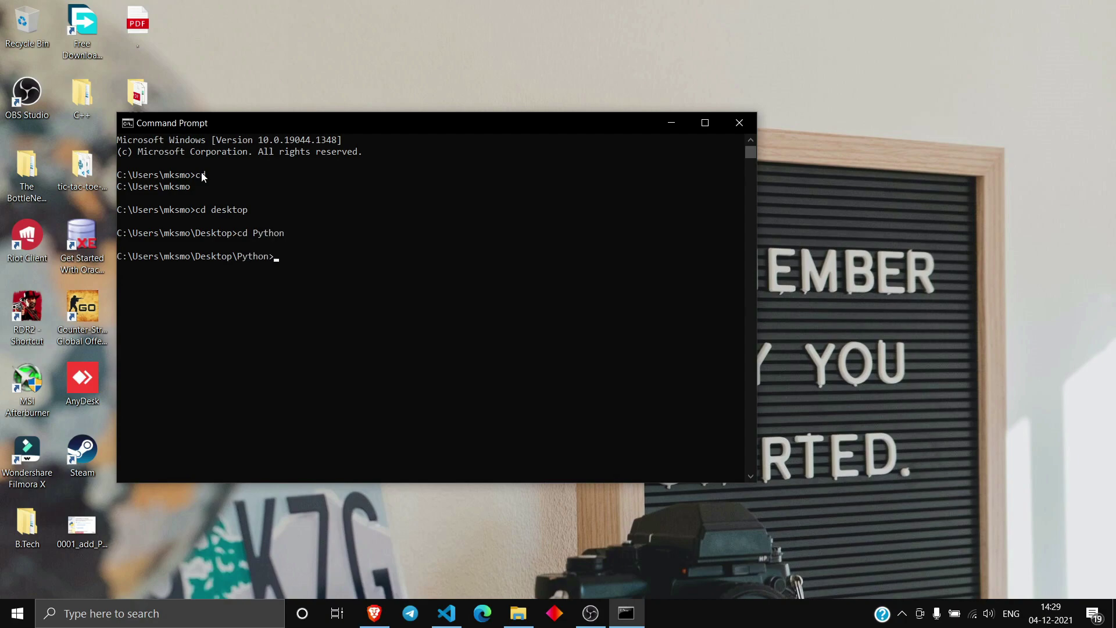
Run jupyter notebook from the Python folder prompt and open Math.ipynb.
left_click_drag(391, 120, 650, 250)
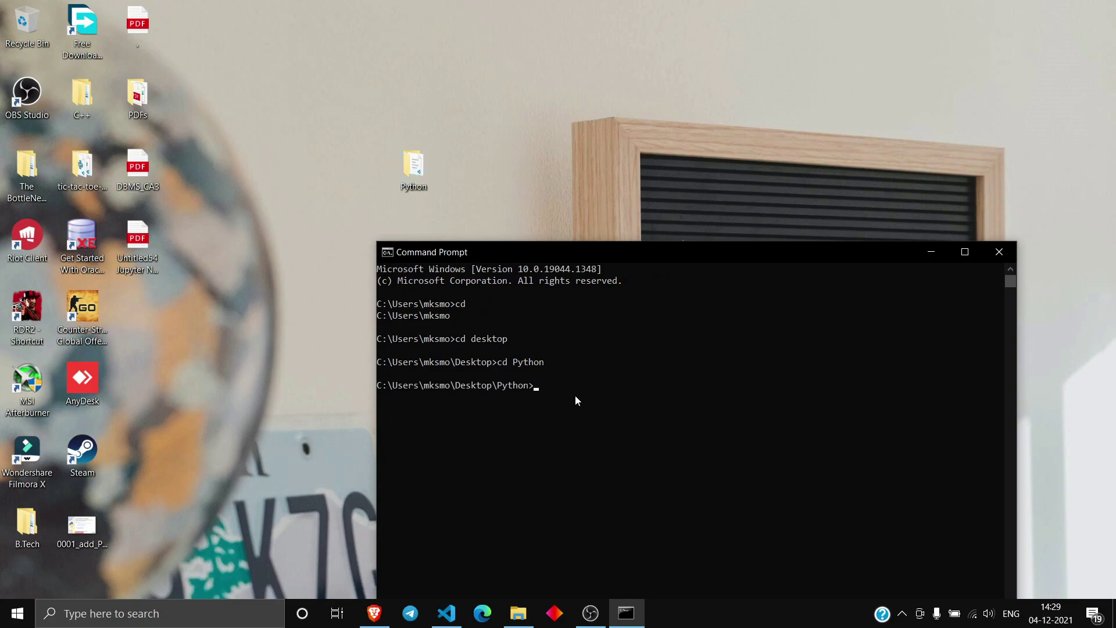
type("jupyter notebook")
key("Return")
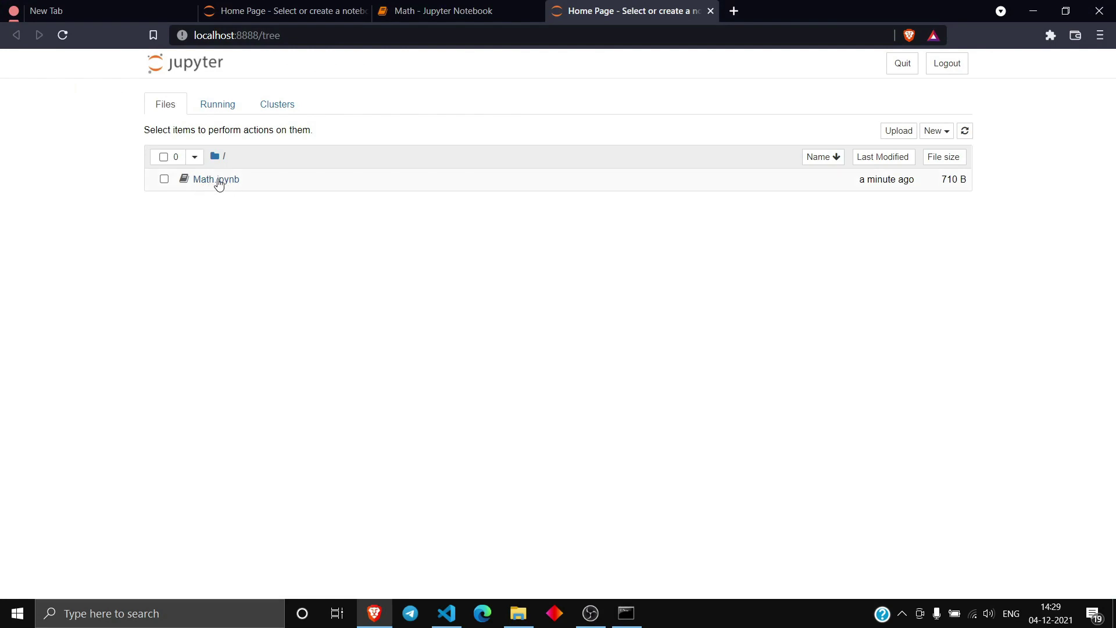
left_click(212, 185)
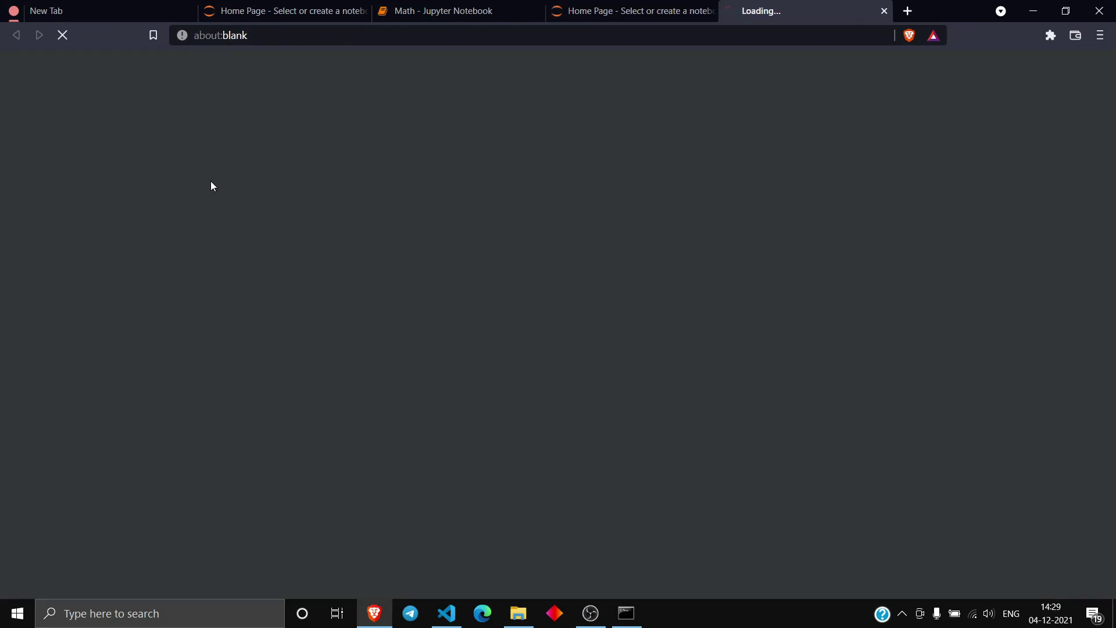
left_click_drag(231, 169, 296, 168)
left_click(297, 173)
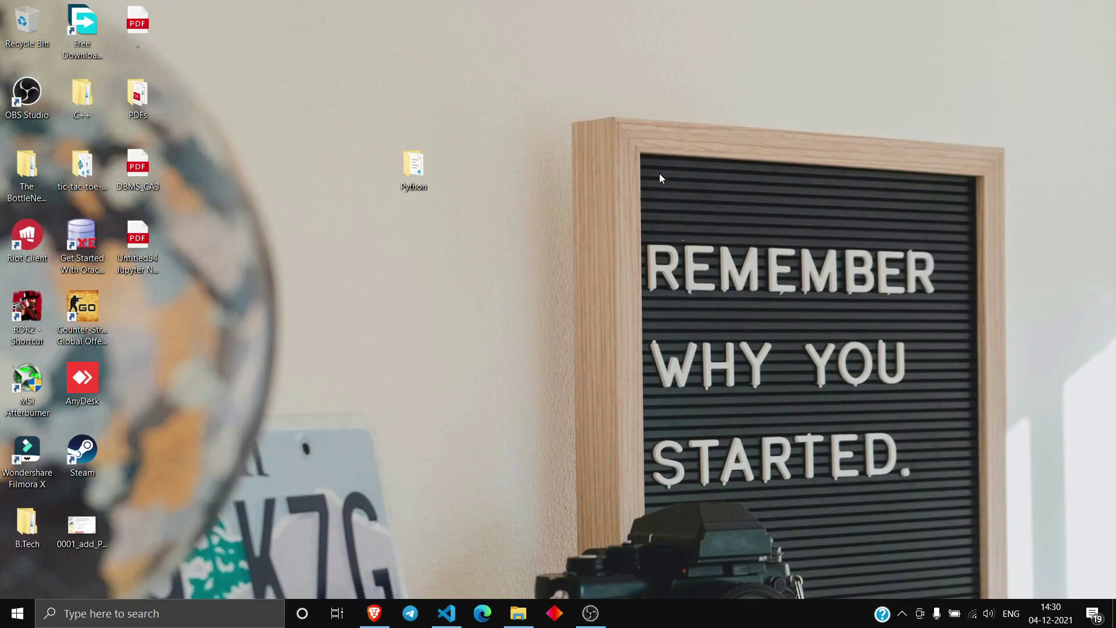
Refresh the desktop, start a command prompt from inside the Python folder with cmd, and run jupyter notebook.
right_click(659, 173)
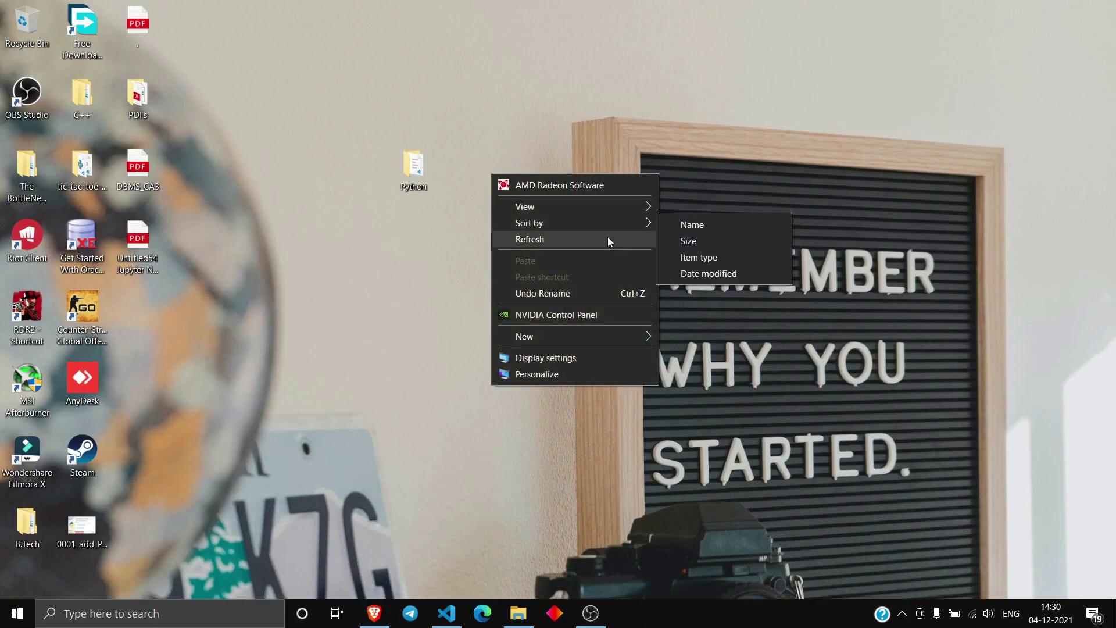
left_click(608, 237)
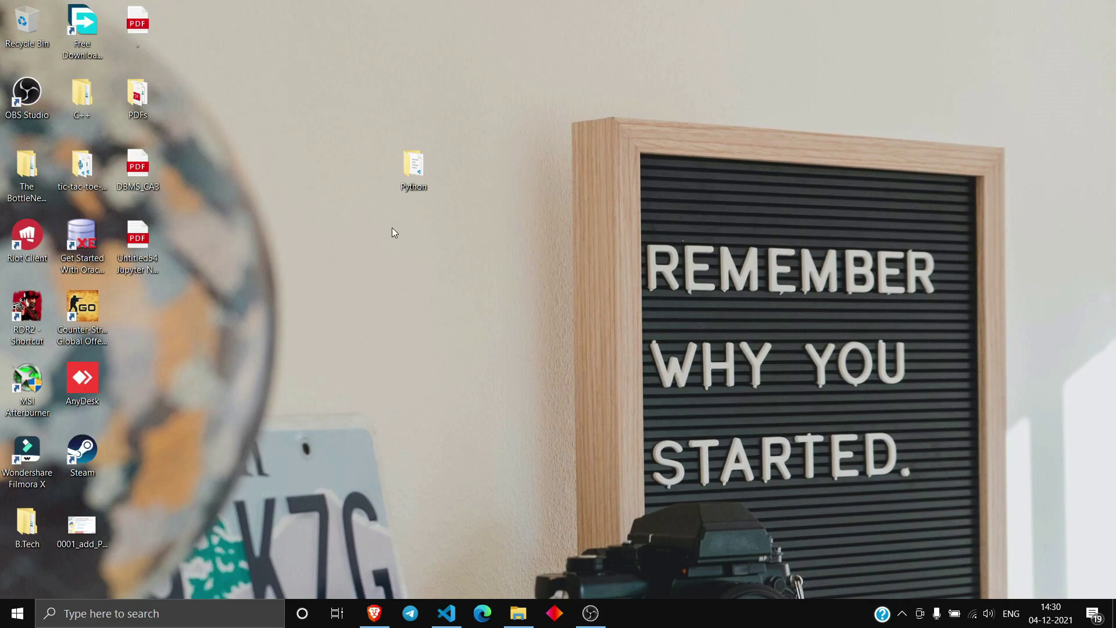
double_click(408, 174)
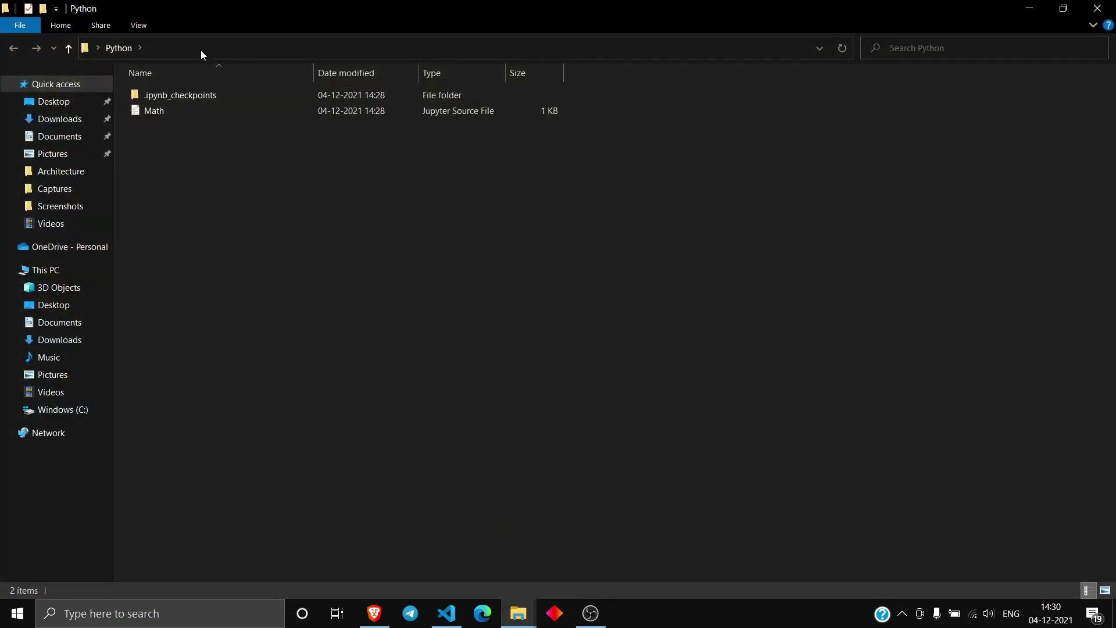
left_click(213, 49)
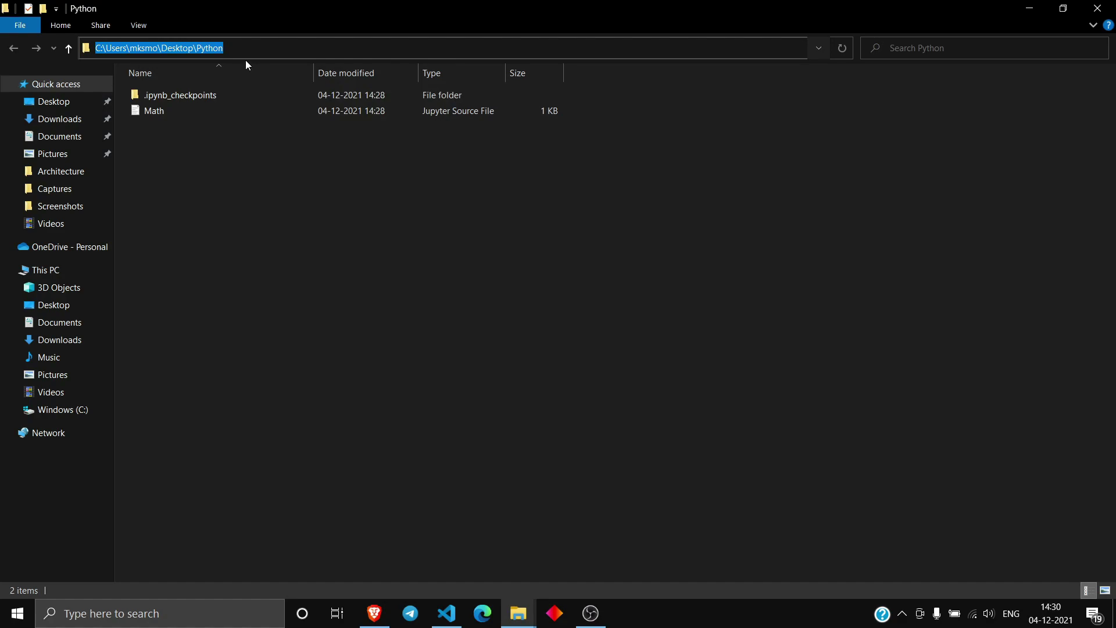
type("cmd")
key("Return")
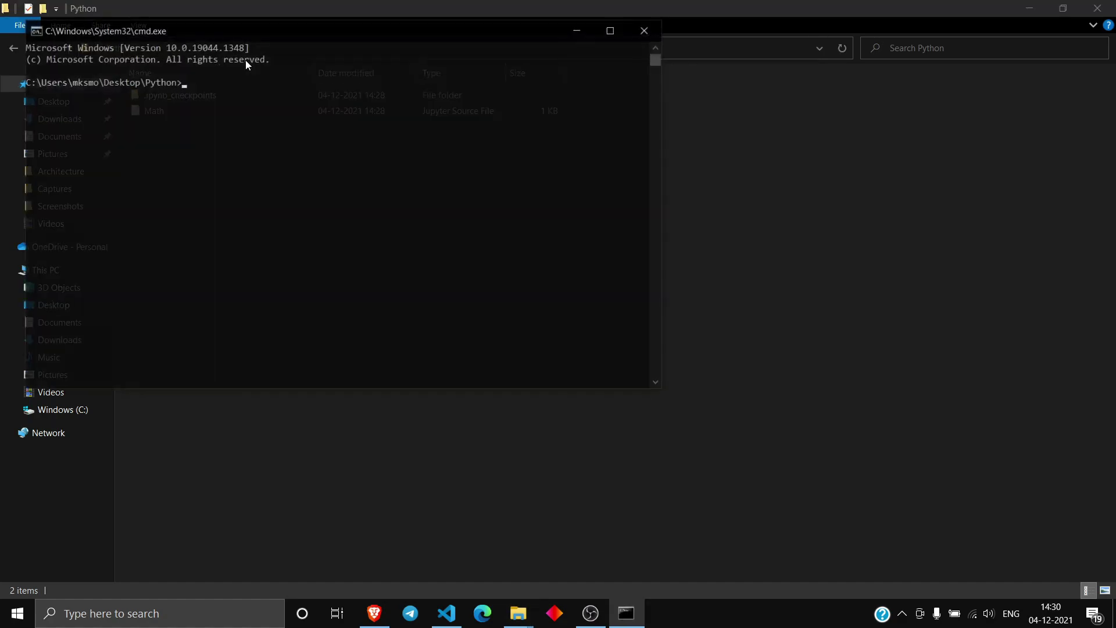
type("jupyter not")
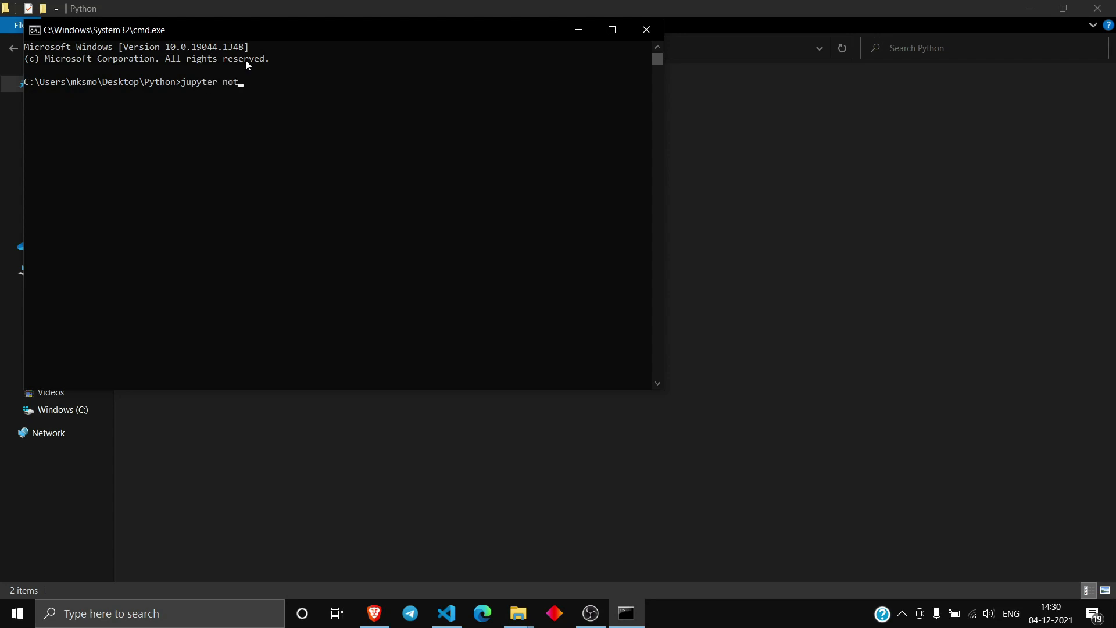
type("ebook")
key("Return")
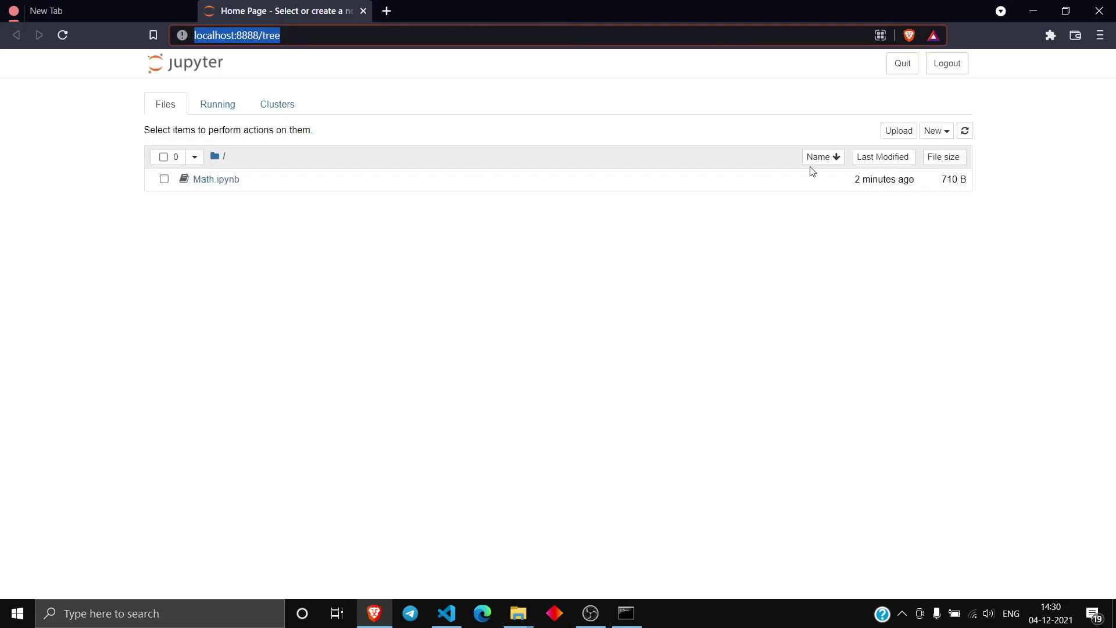
Open Math.ipynb and insert an empty cell below the print(2+3) cell.
left_click(208, 178)
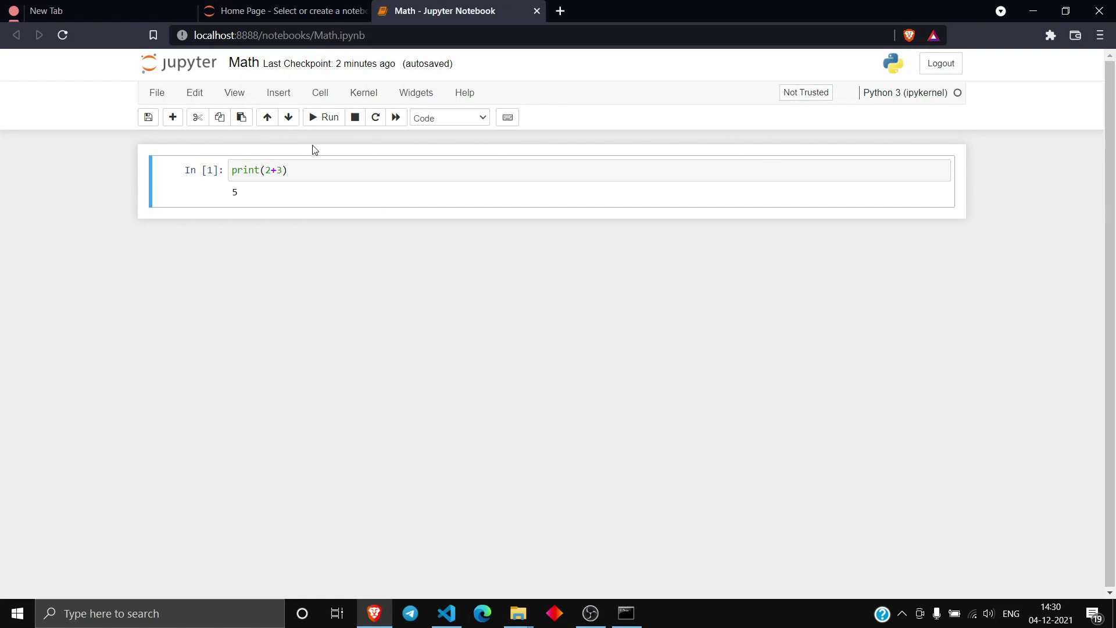
left_click(296, 170)
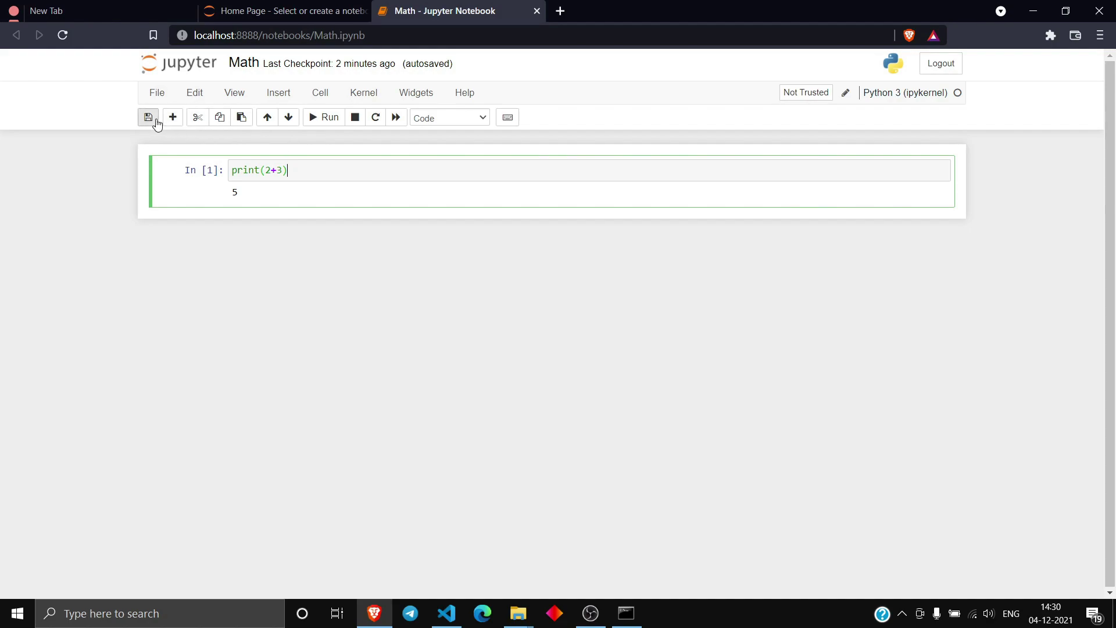
left_click(173, 118)
left_click(253, 221)
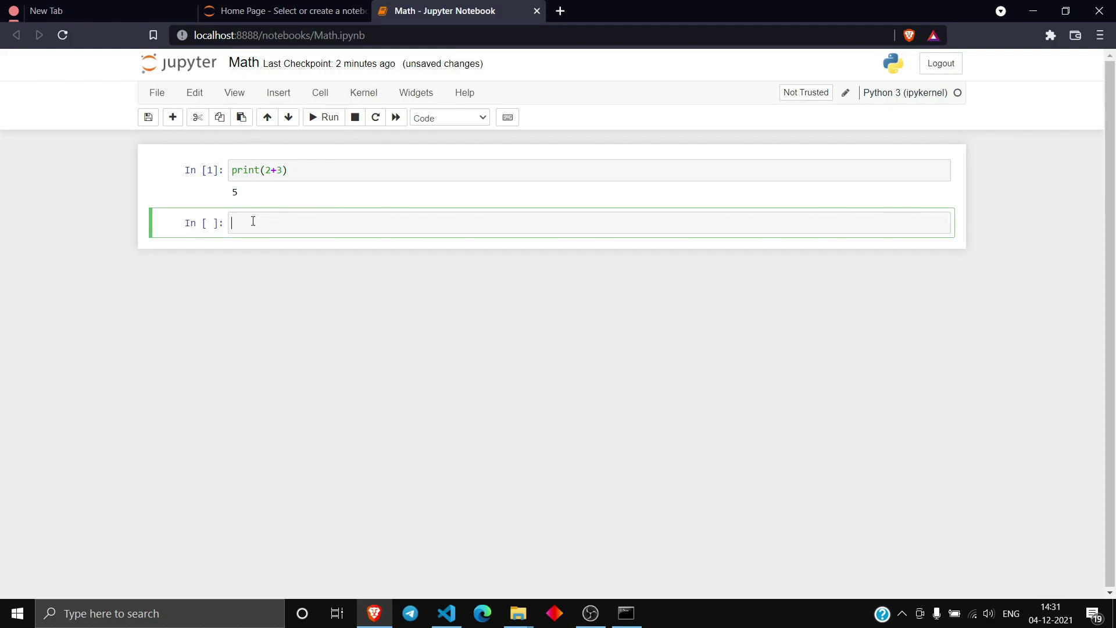
Enter print(666-44) in the new cell and run it.
type("p")
type("rint")
type("(666-")
type("44")
key("Return")
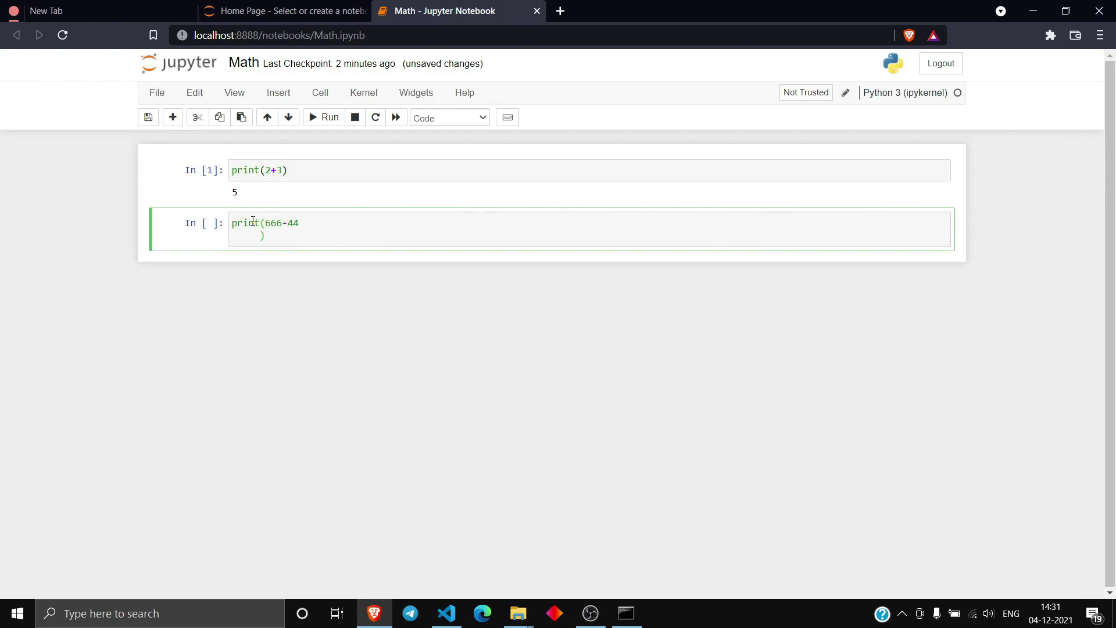
type("=")
key("BackSpace")
key("BackSpace")
key("shift+Return")
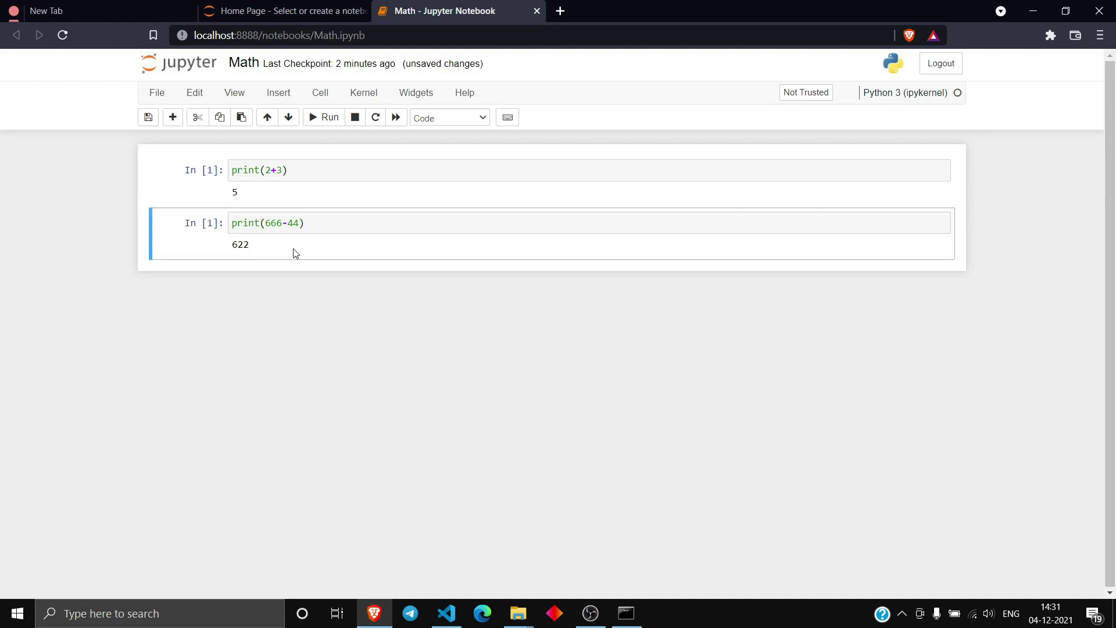
Close the Math notebook without saving along with the Jupyter home page, minimize the browser, and refresh the desktop.
left_click(536, 11)
left_click(634, 122)
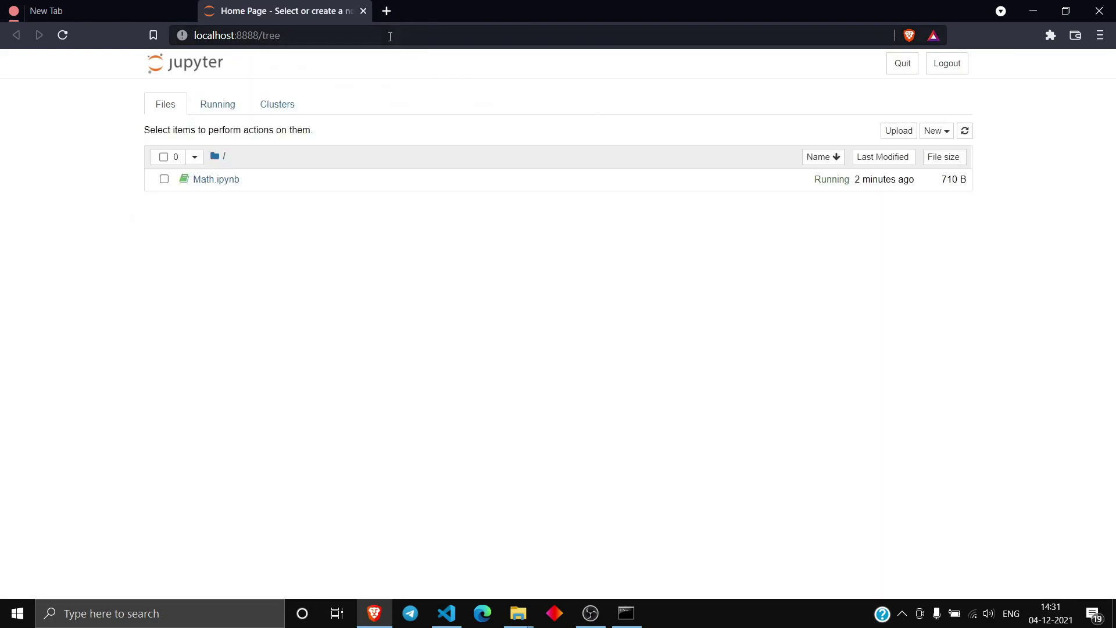
left_click(393, 16)
left_click(364, 11)
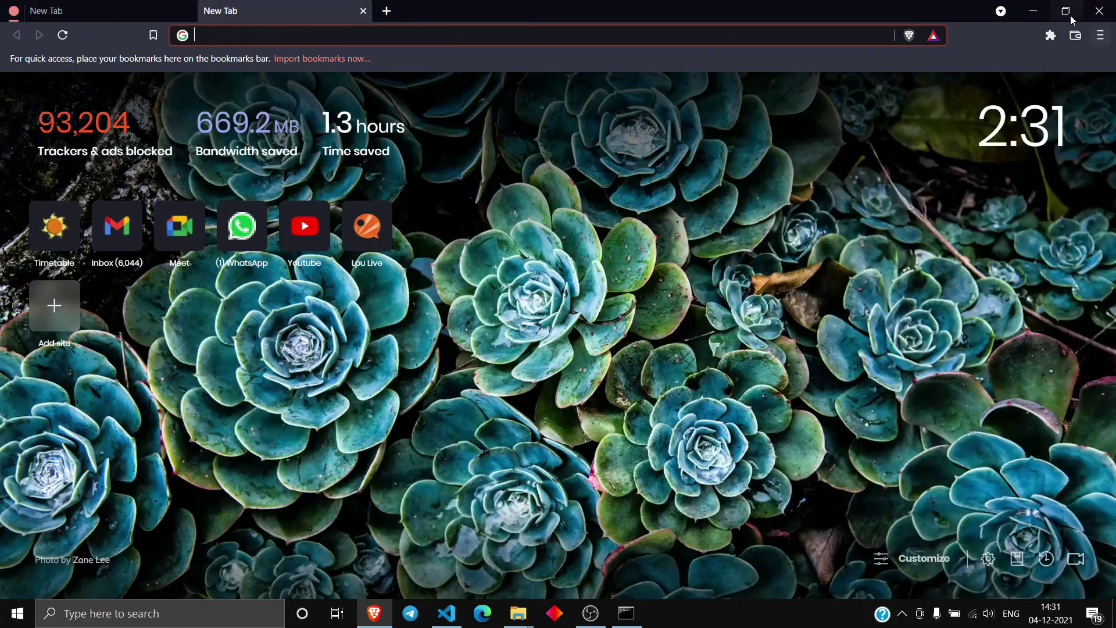
left_click(1033, 11)
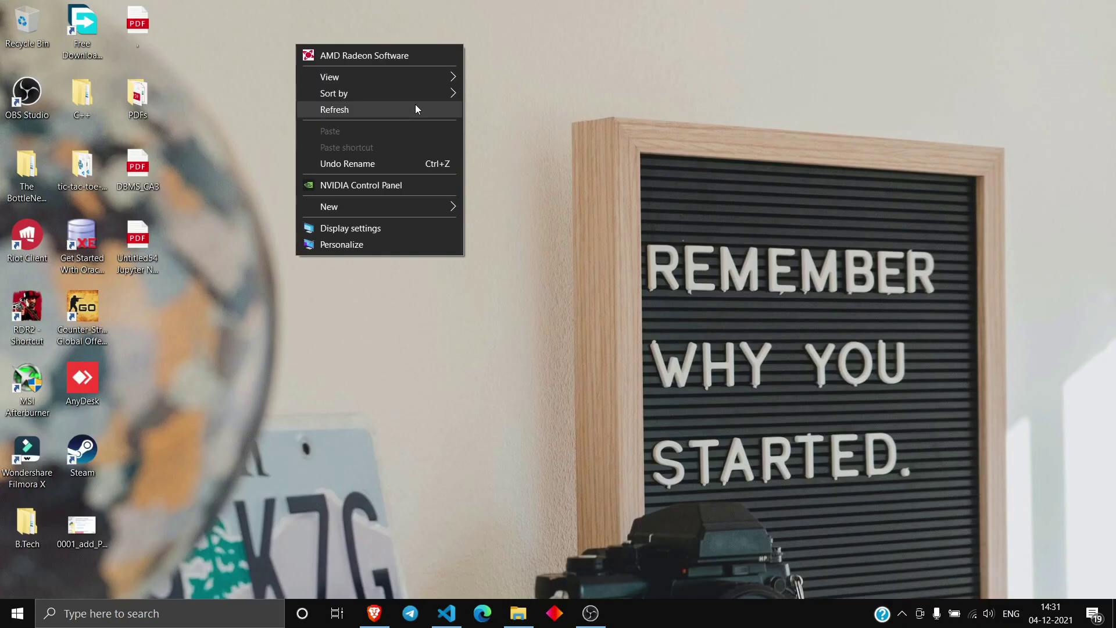
left_click(416, 107)
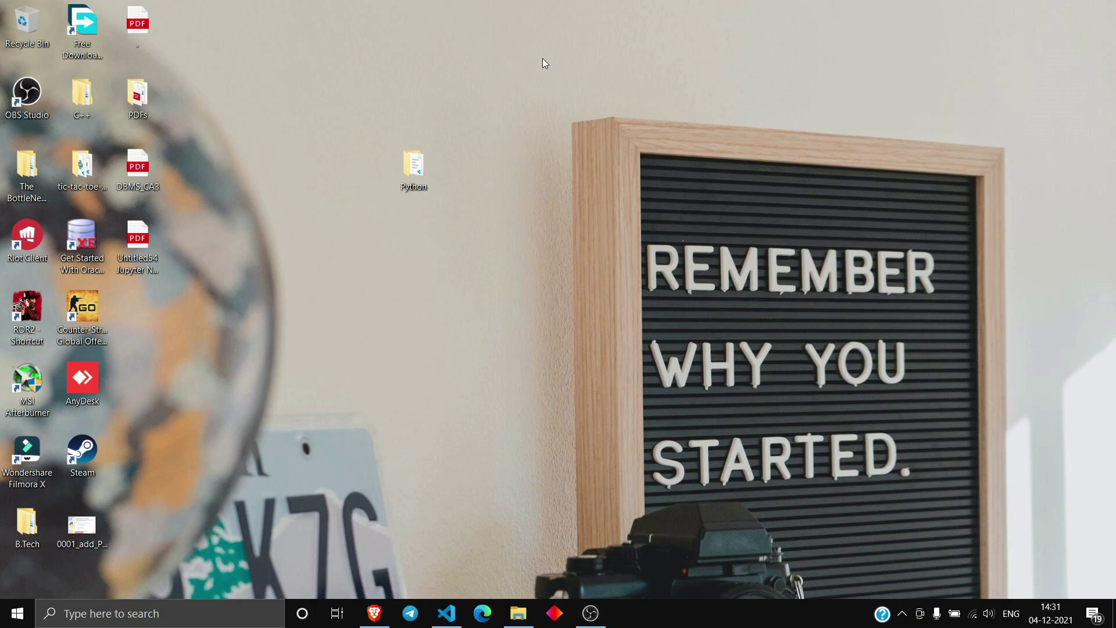
left_click_drag(351, 121, 472, 222)
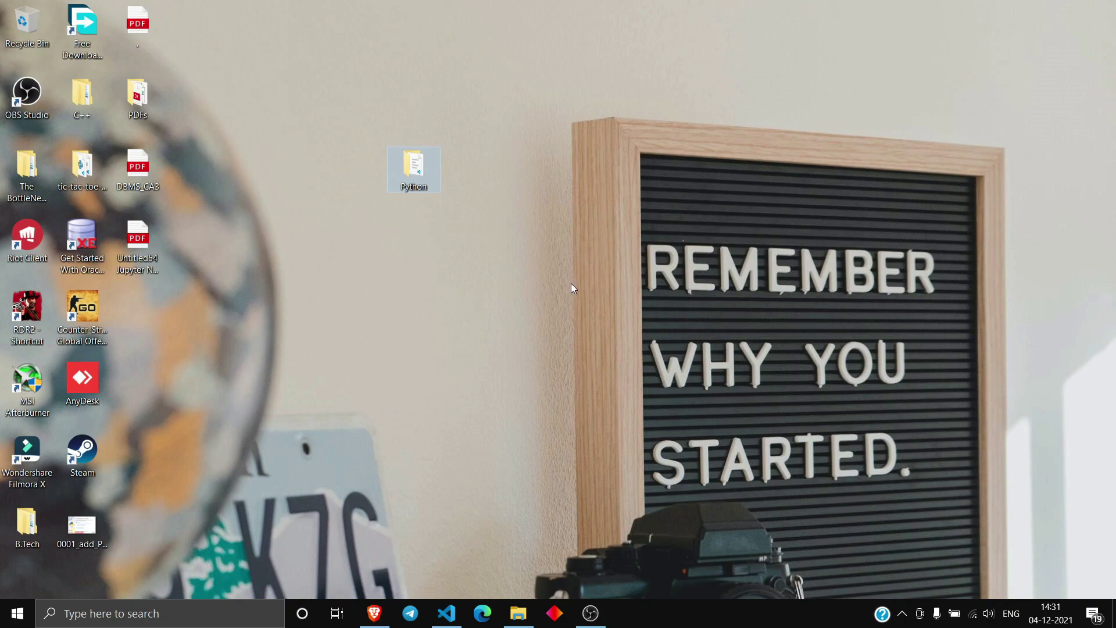